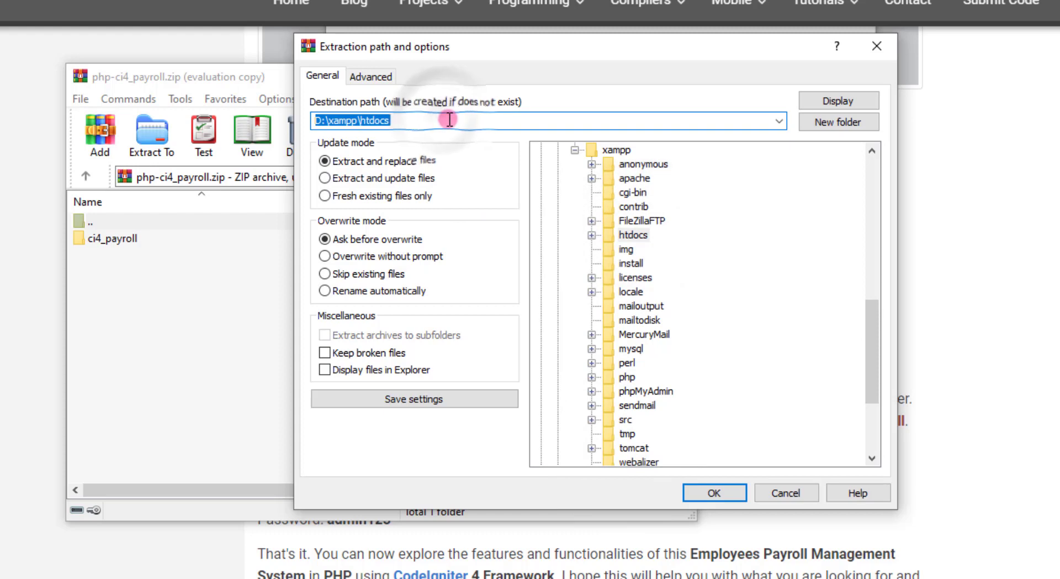
# Extract php-ci4_payroll.zip into D:\xampp\htdocs and close the WinRAR window
pyautogui.click(714, 493)
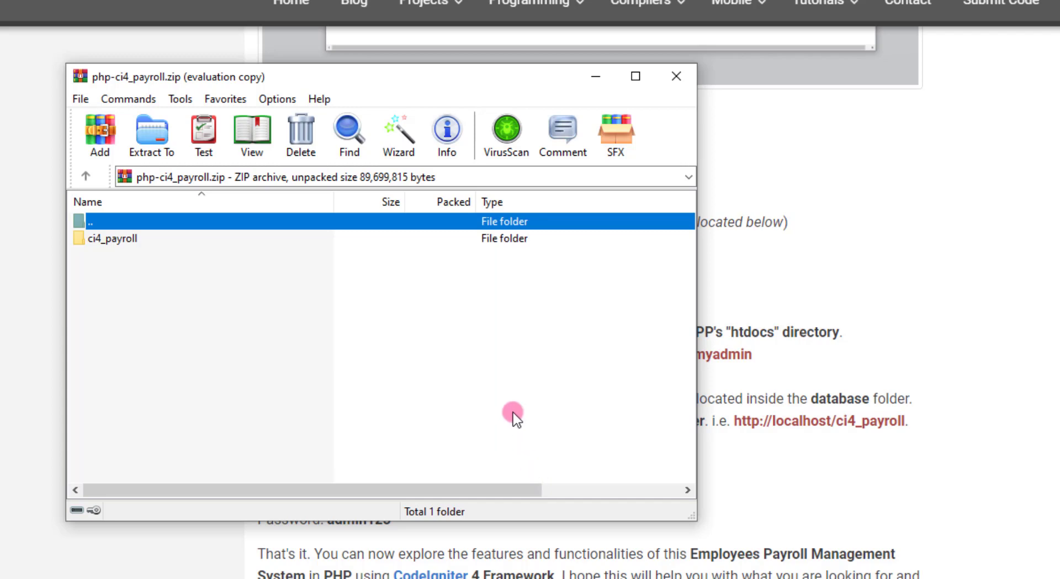
pyautogui.click(678, 77)
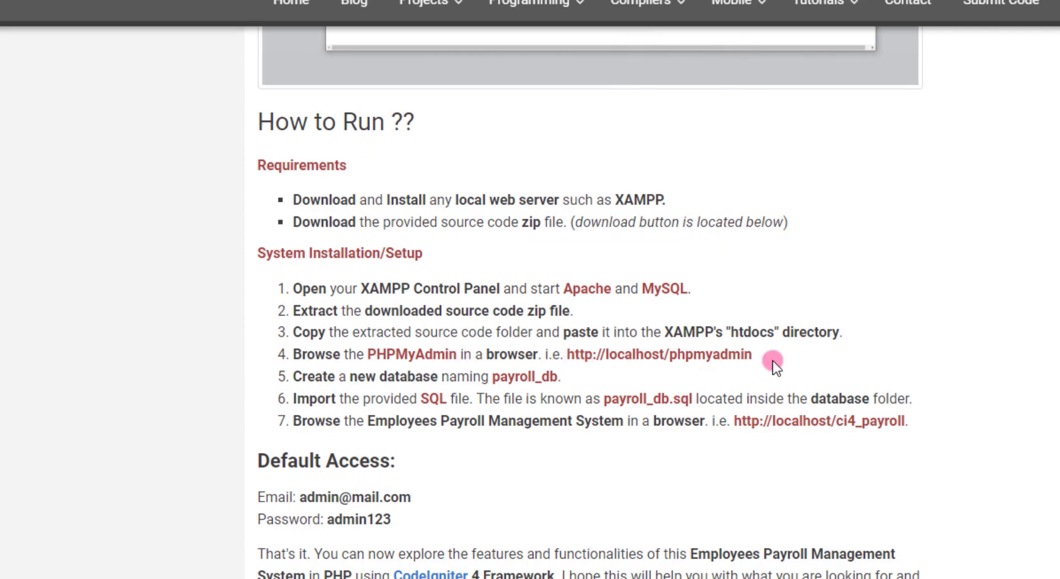
# Open localhost/phpmyadmin from the setup instructions and start a new database
pyautogui.moveTo(758, 362); pyautogui.dragTo(565, 355)
pyautogui.rightClick(600, 354)
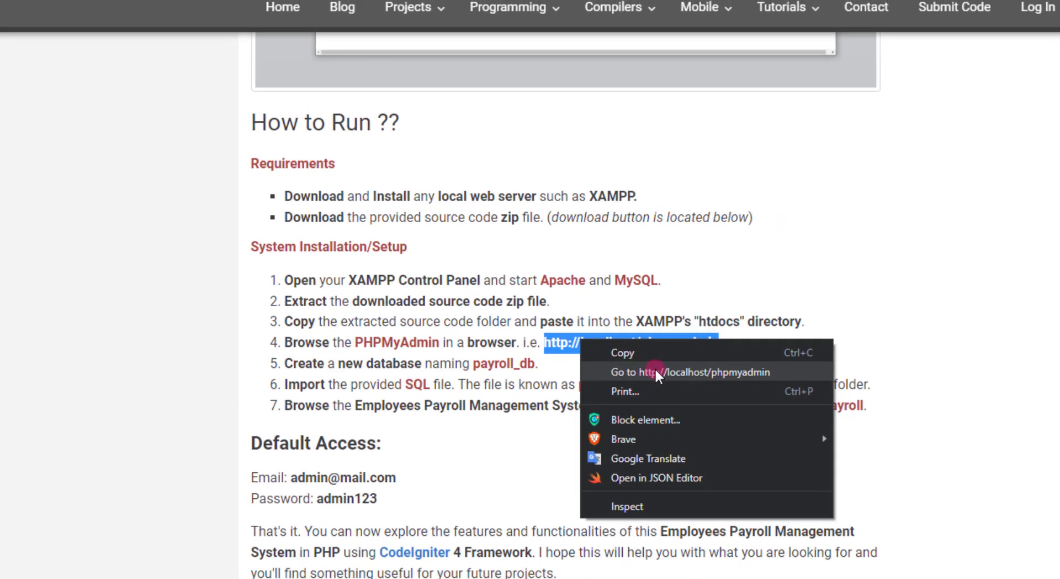
pyautogui.click(663, 371)
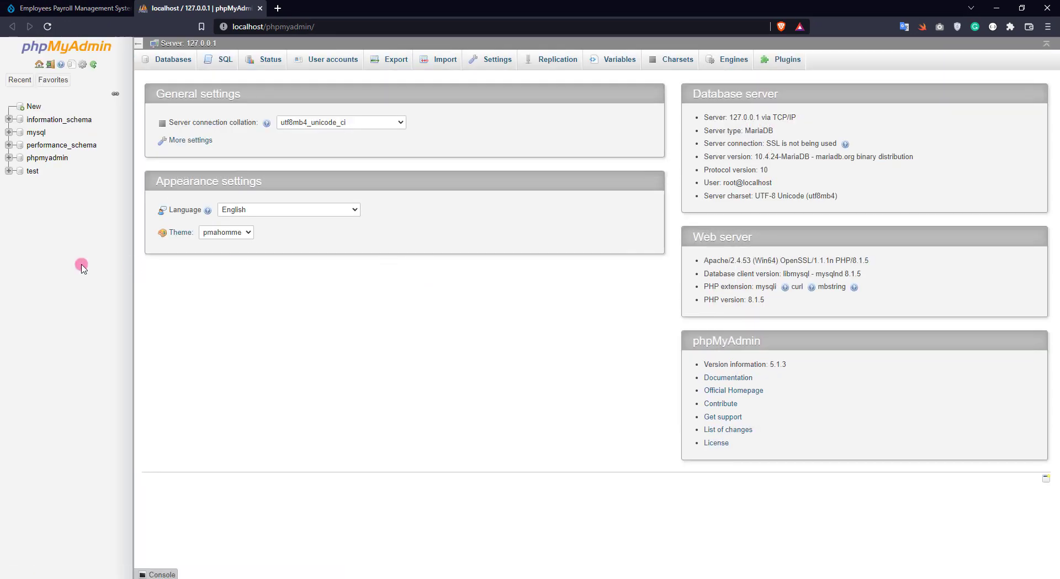
pyautogui.click(30, 106)
# Create the database payroll_db, using the name copied from the instructions page
pyautogui.hotkey('ctrl', 'Tab')
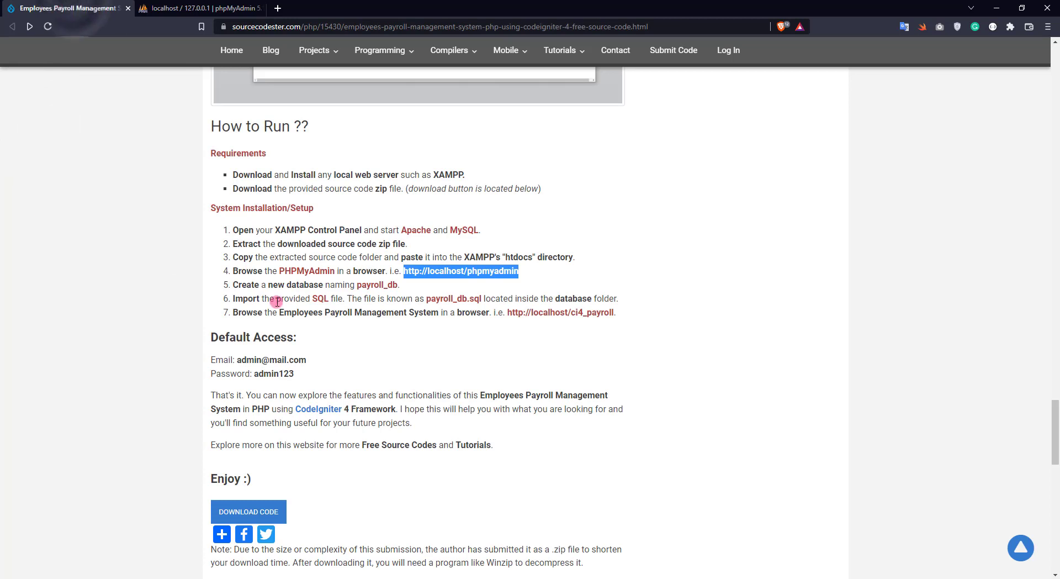
pyautogui.click(243, 286)
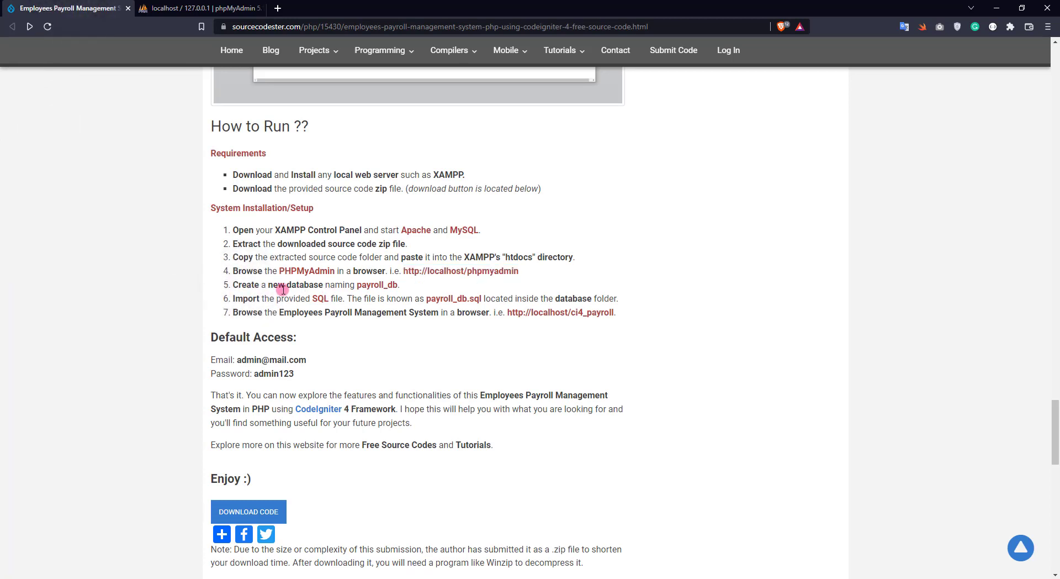
pyautogui.doubleClick(374, 284)
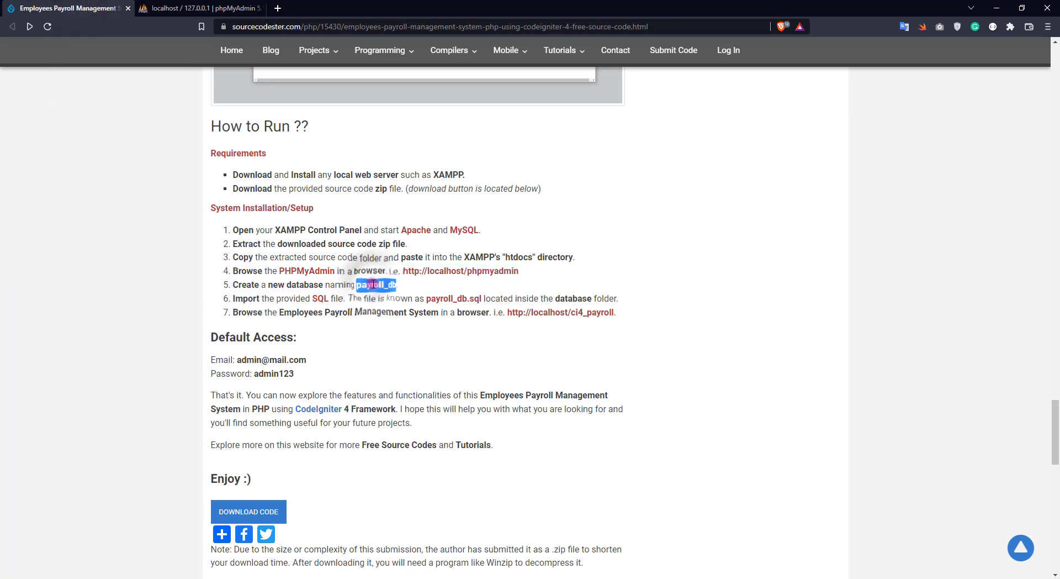
pyautogui.rightClick(374, 284)
pyautogui.click(412, 292)
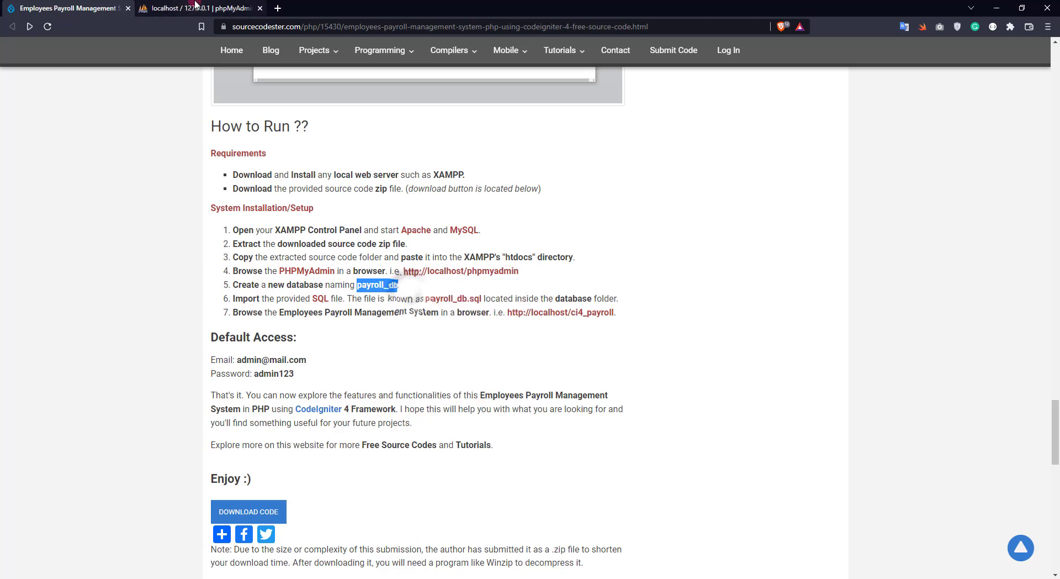
pyautogui.click(200, 8)
pyautogui.click(192, 134)
pyautogui.hotkey('ctrl', 'v')
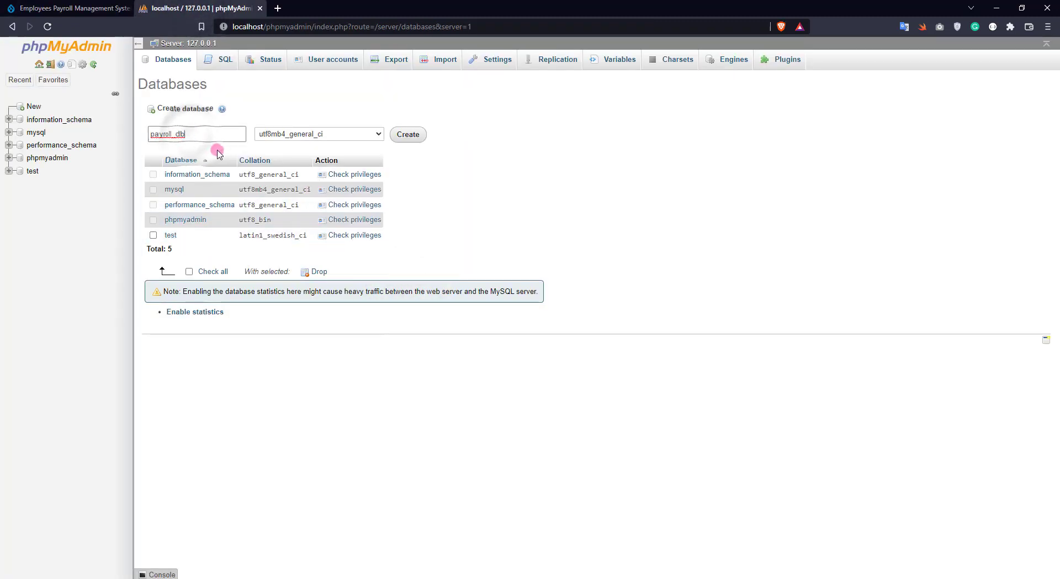
pyautogui.press('Return')
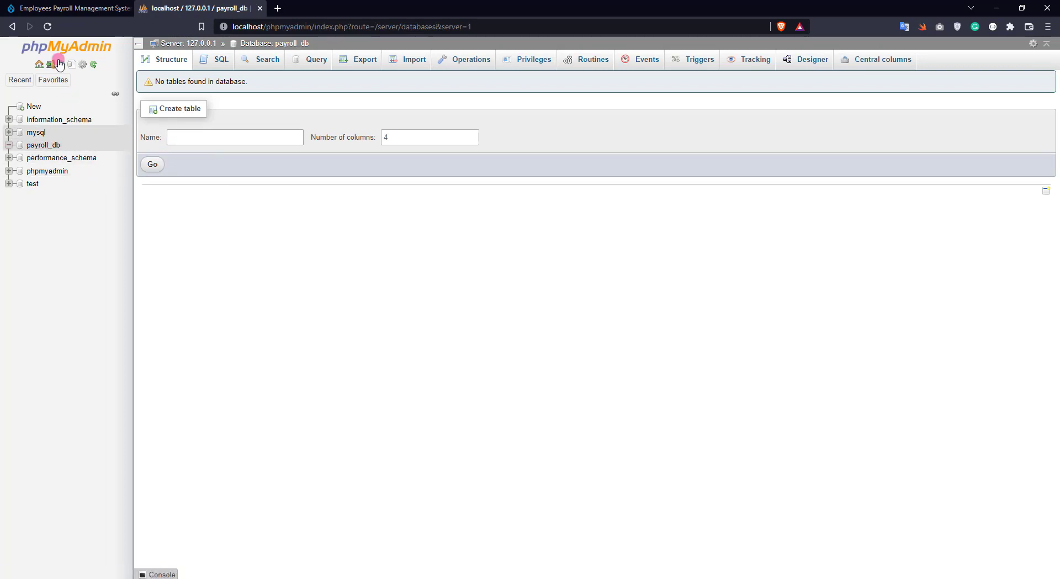
pyautogui.click(71, 8)
pyautogui.click(332, 326)
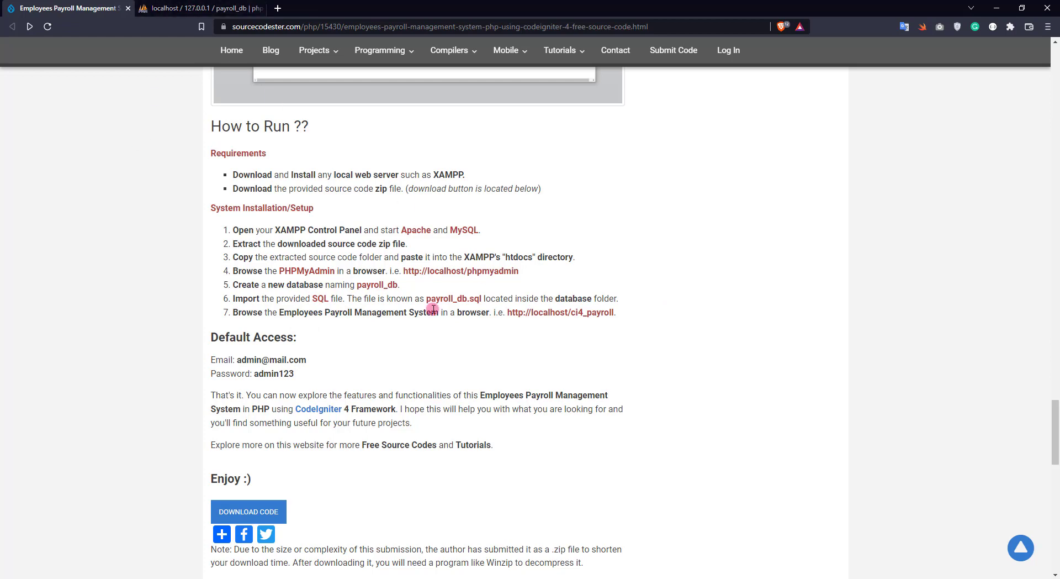
pyautogui.click(218, 7)
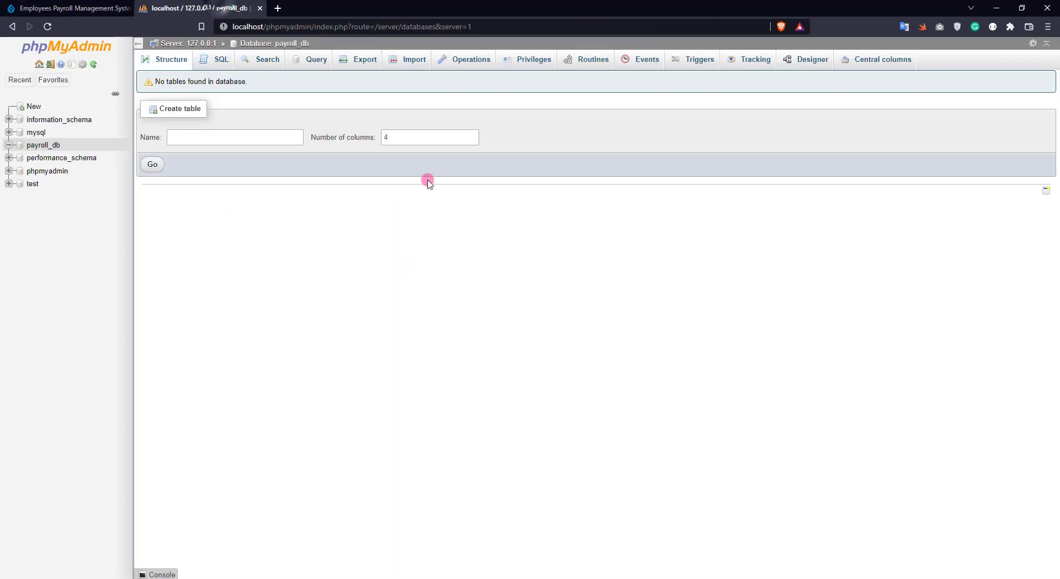
# On payroll_db's Import page, browse to htdocs\ci4_payroll\database\payroll_db.sql
pyautogui.click(397, 59)
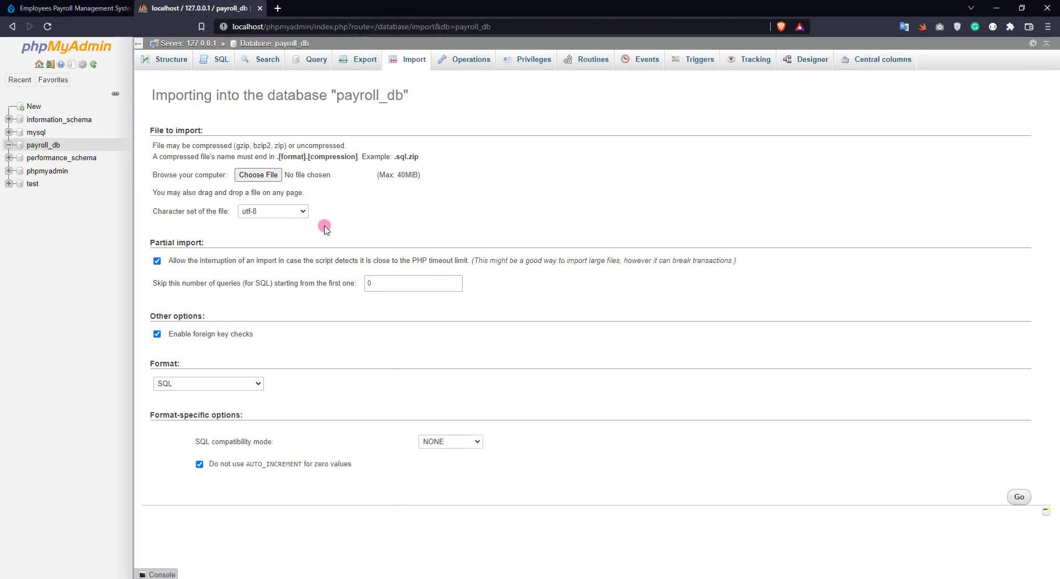
pyautogui.click(241, 175)
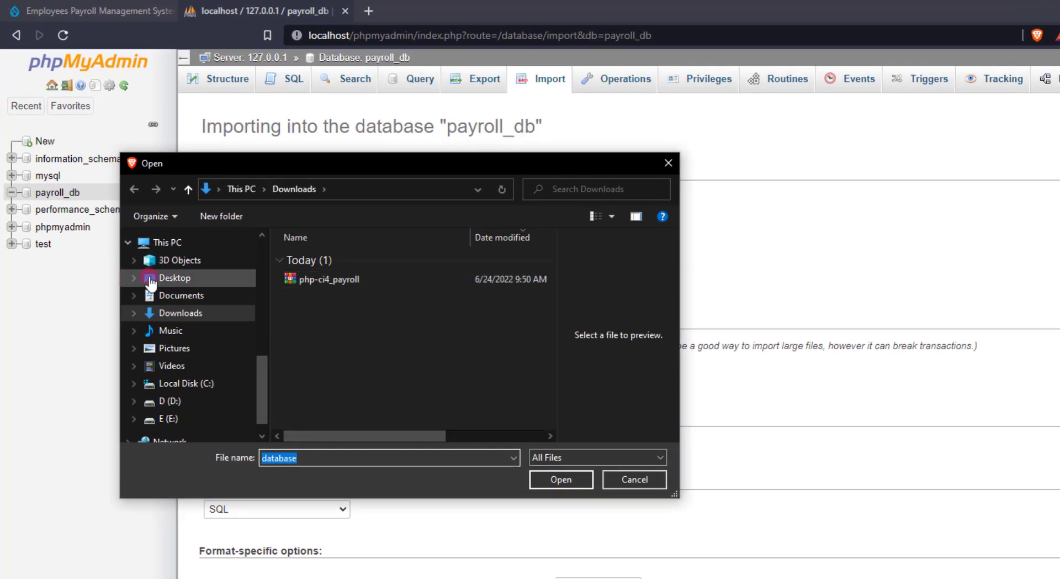
pyautogui.scroll(5, 151, 269)
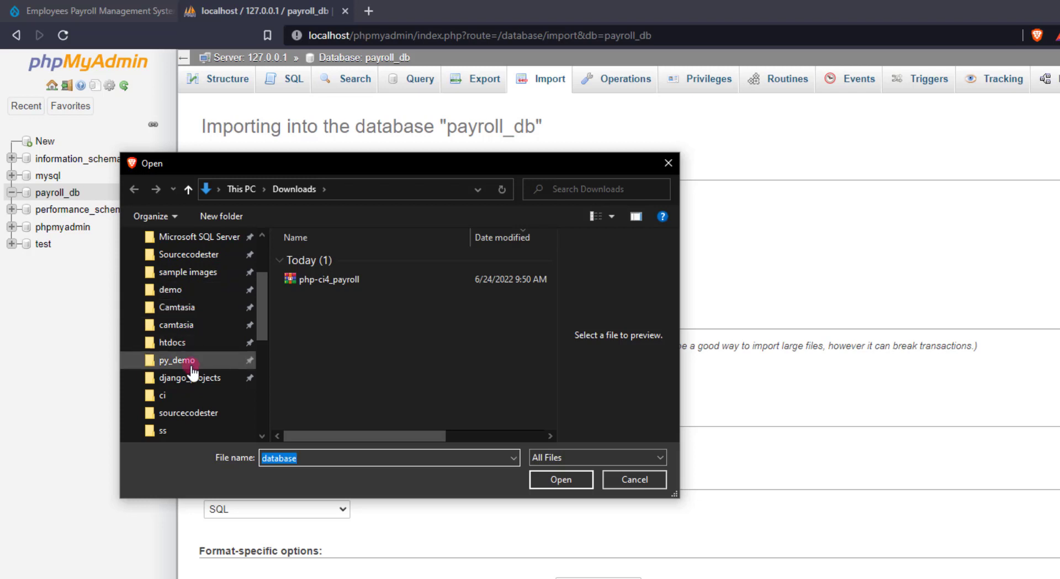
pyautogui.click(238, 344)
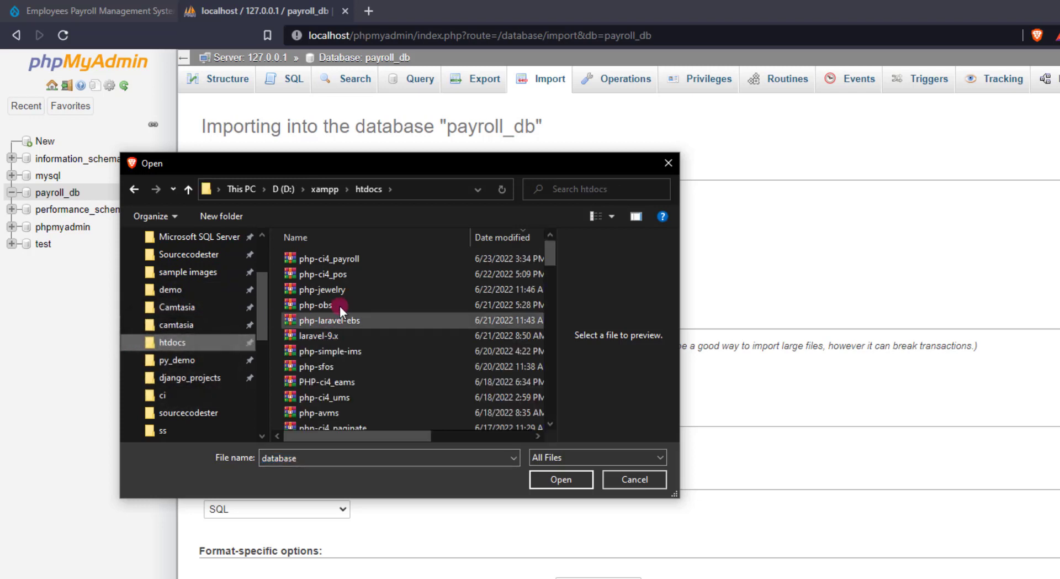
pyautogui.click(299, 237)
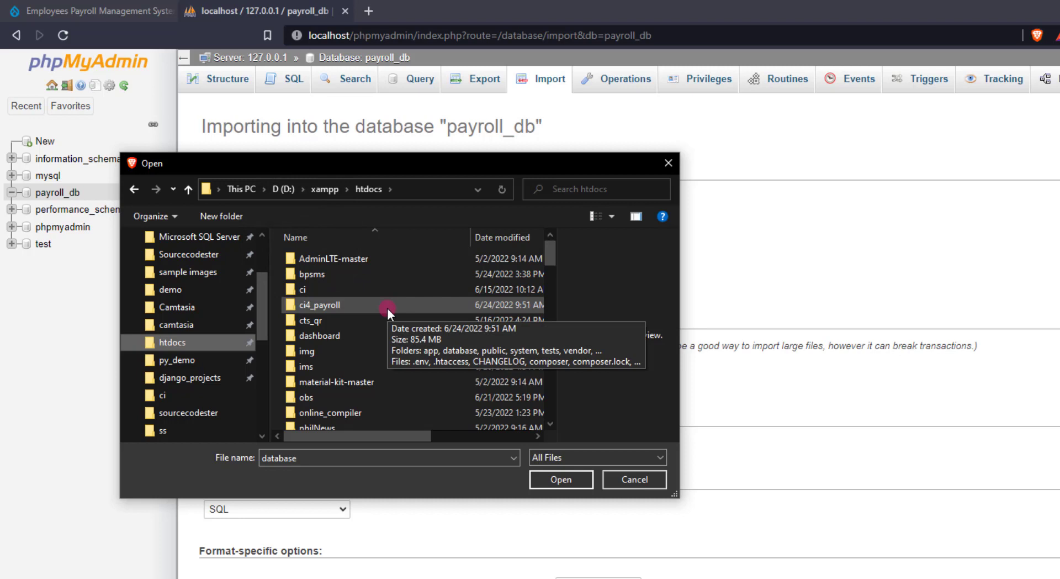
pyautogui.doubleClick(342, 304)
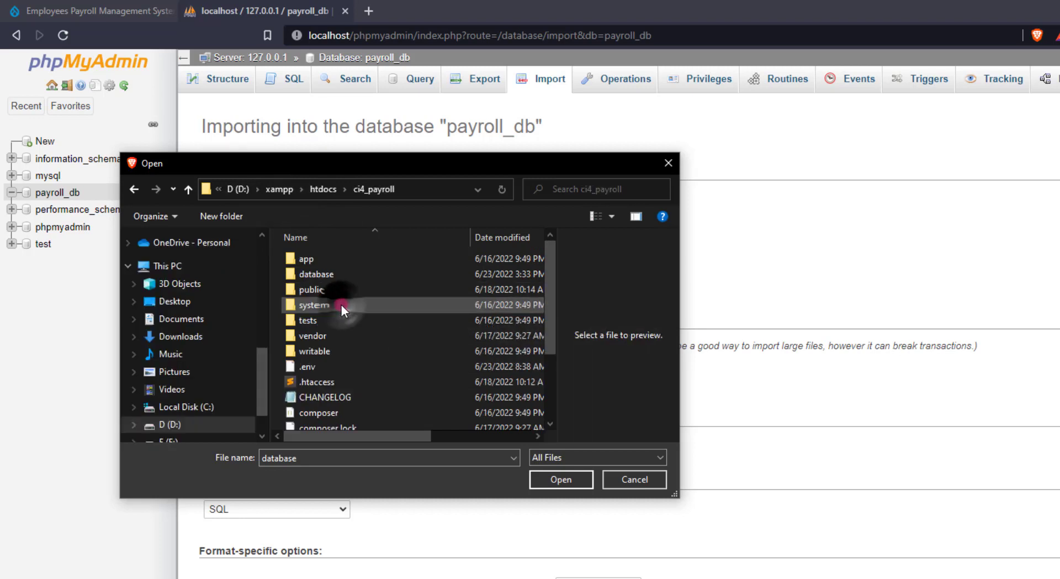
pyautogui.doubleClick(329, 275)
pyautogui.click(329, 258)
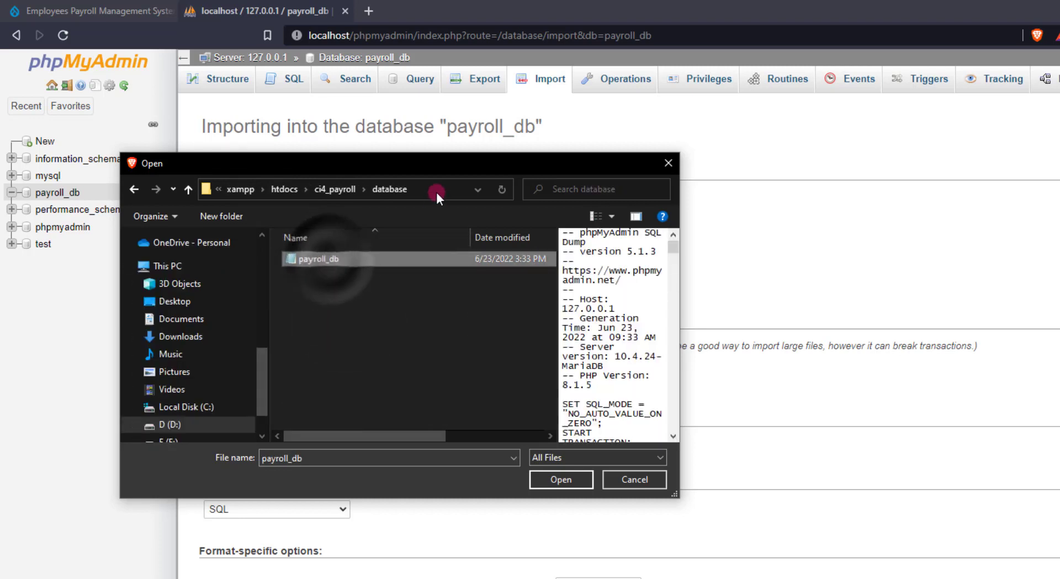
# Confirm payroll_db.sql as the import file, disable foreign key checks, and run the import
pyautogui.click(420, 190)
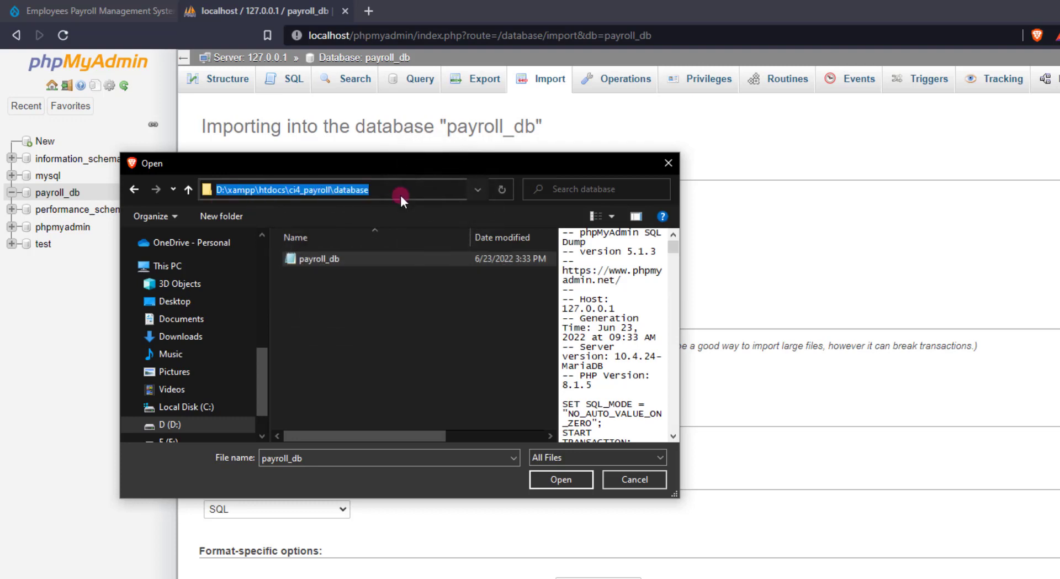
pyautogui.click(333, 259)
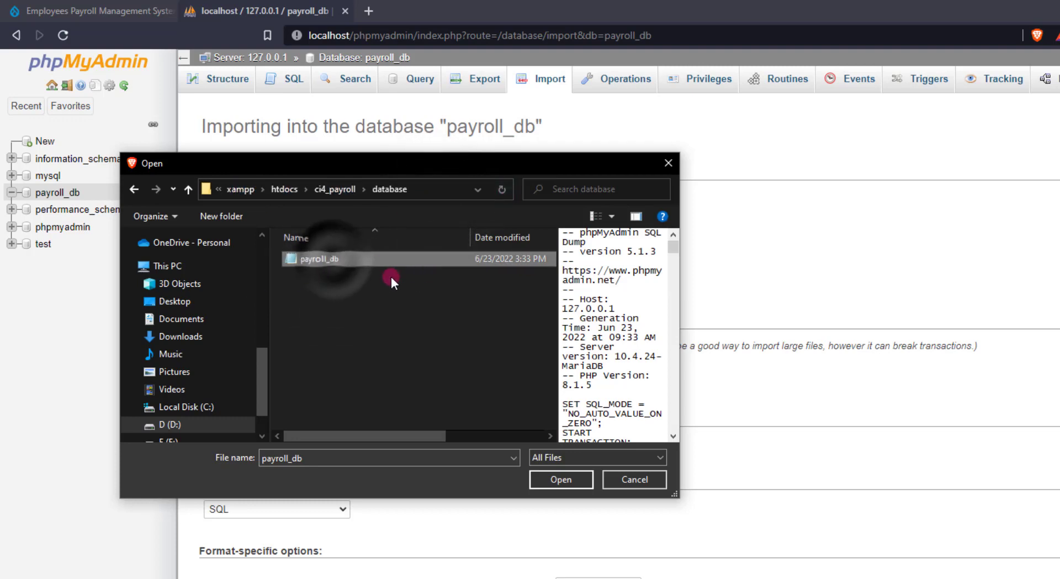
pyautogui.click(559, 482)
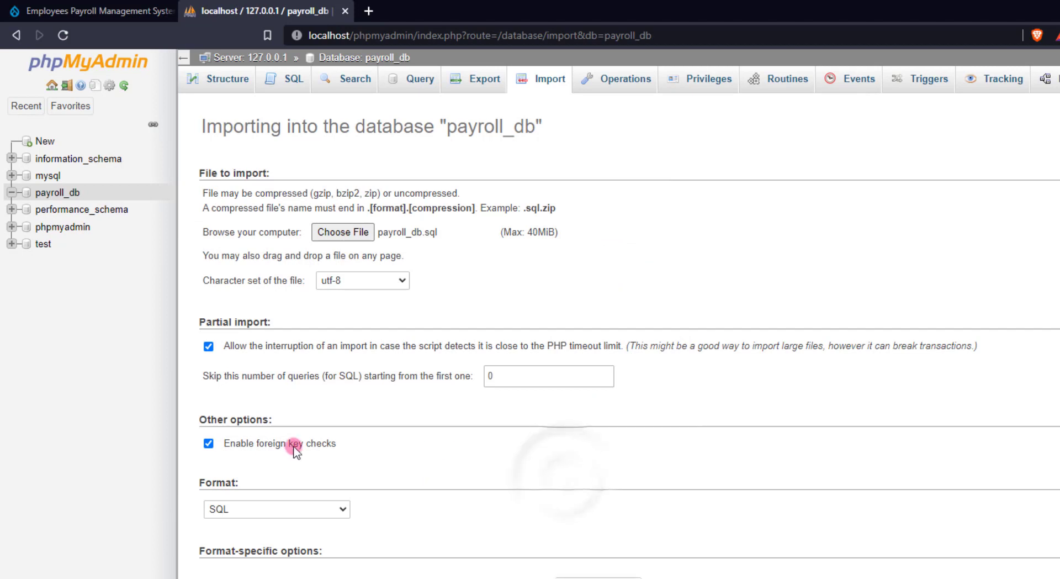
pyautogui.click(260, 444)
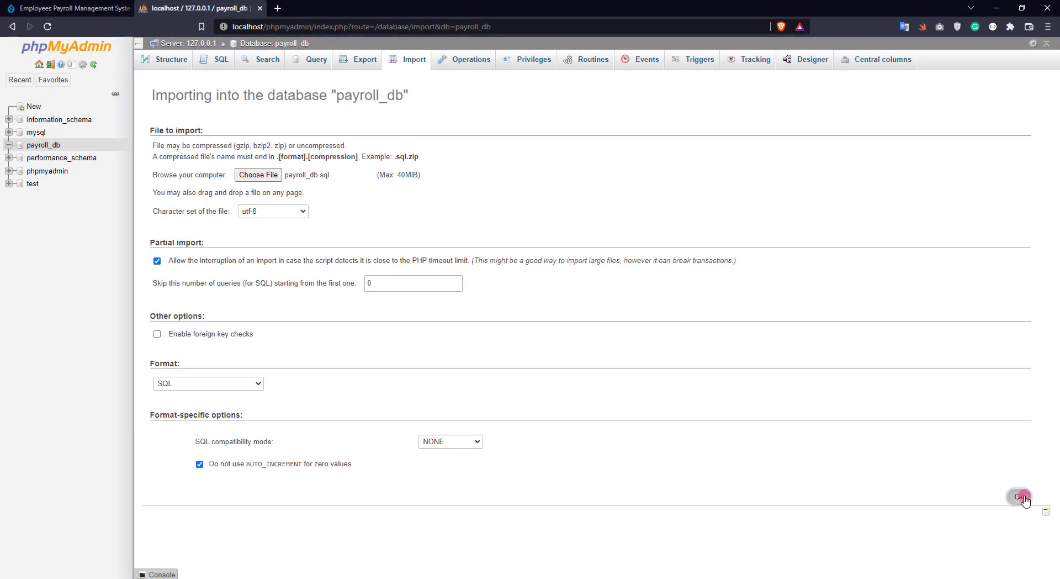
pyautogui.click(1021, 497)
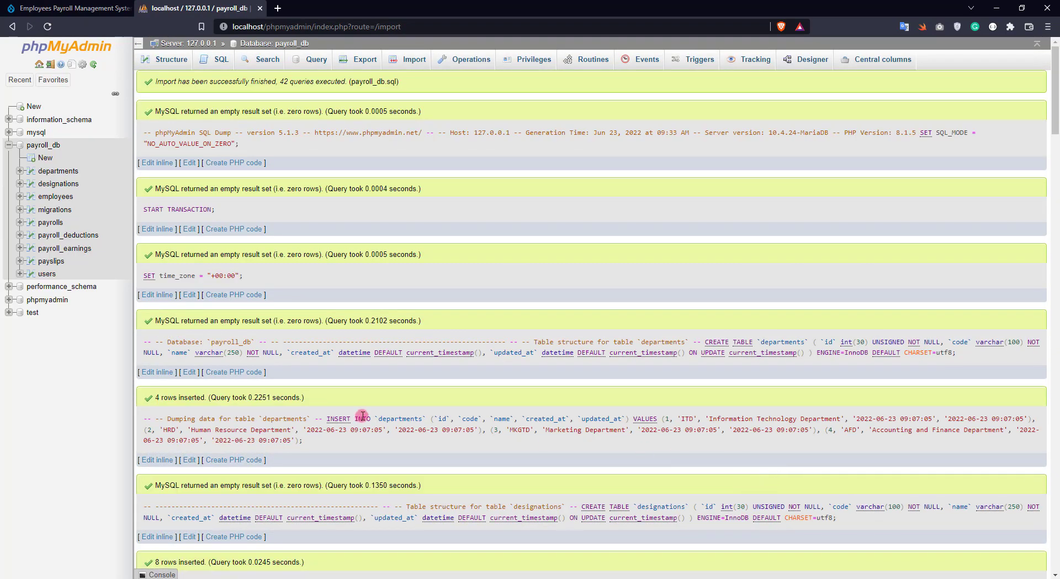
# Check the nine imported tables listed in payroll_db's structure view
pyautogui.click(47, 149)
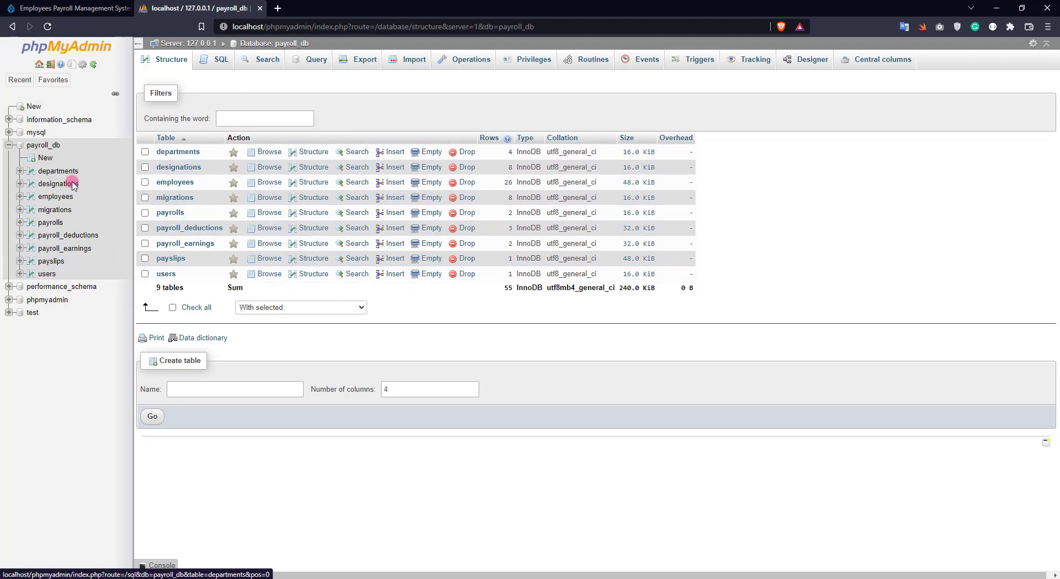
pyautogui.click(25, 13)
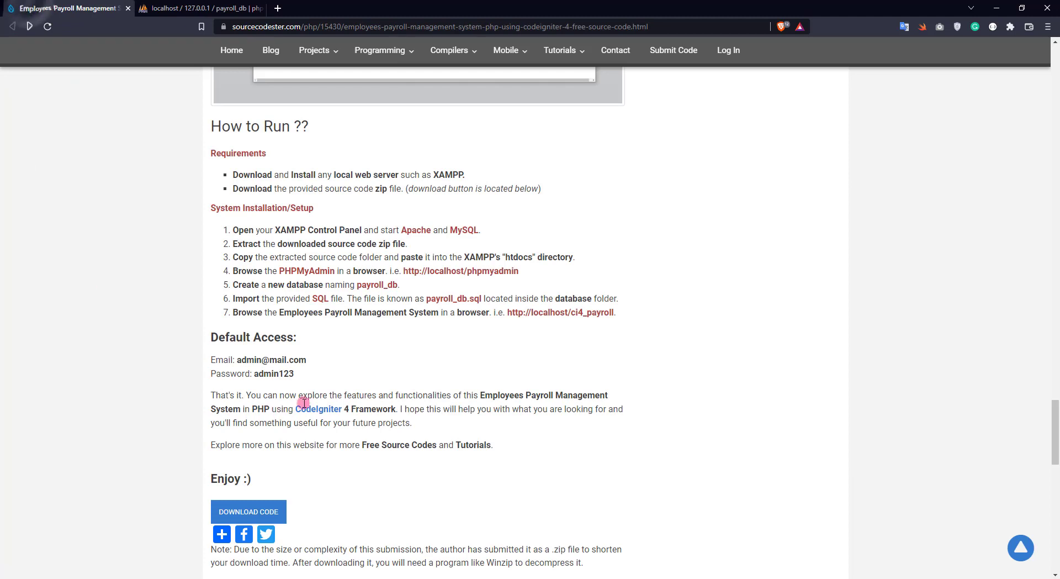
pyautogui.click(488, 346)
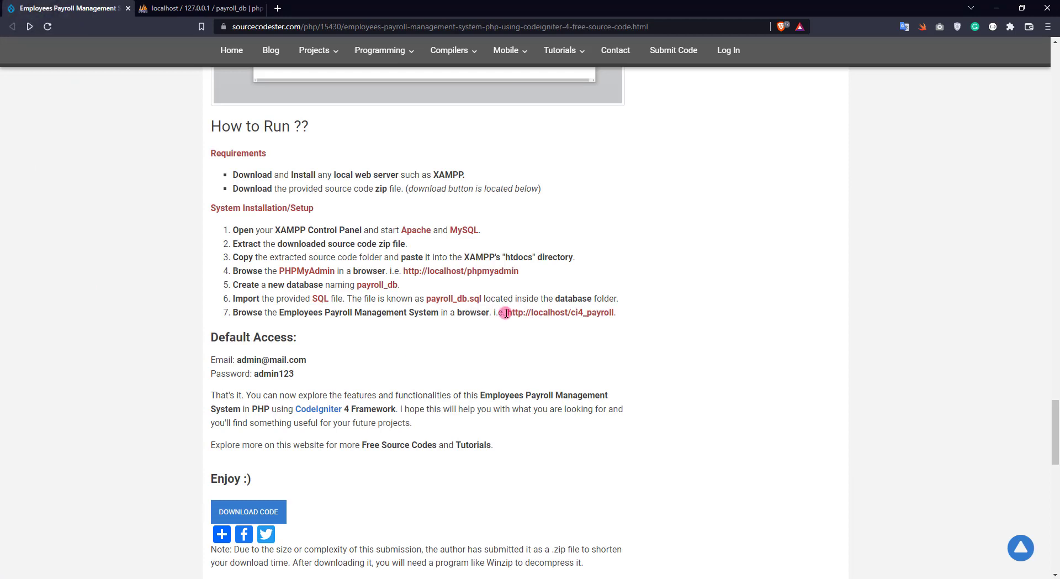
# Open the payroll system at localhost/ci4_payroll in a new tab
pyautogui.moveTo(507, 314); pyautogui.dragTo(615, 312)
pyautogui.rightClick(606, 310)
pyautogui.click(635, 334)
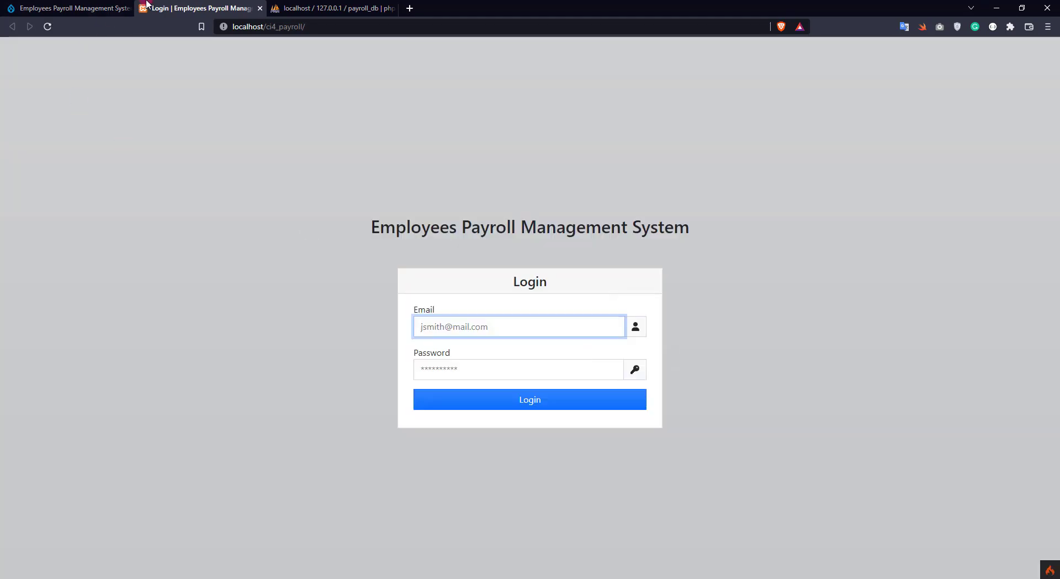
pyautogui.moveTo(145, 8); pyautogui.dragTo(310, 6)
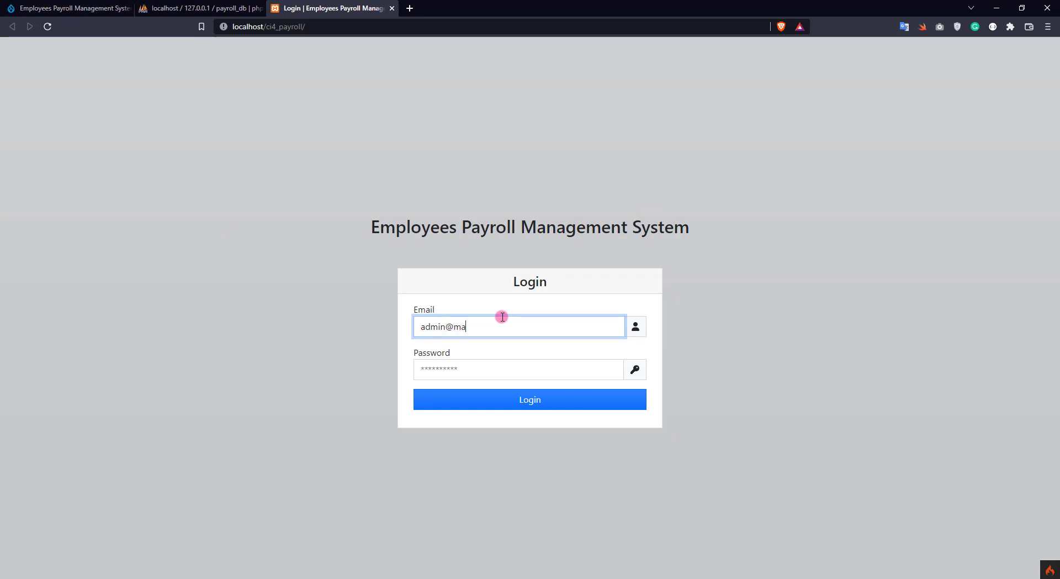
# Log in with the administrator's email and password, dismissing the browser's save-password prompt
pyautogui.write('m')
pyautogui.press('Tab')
pyautogui.write('ad')
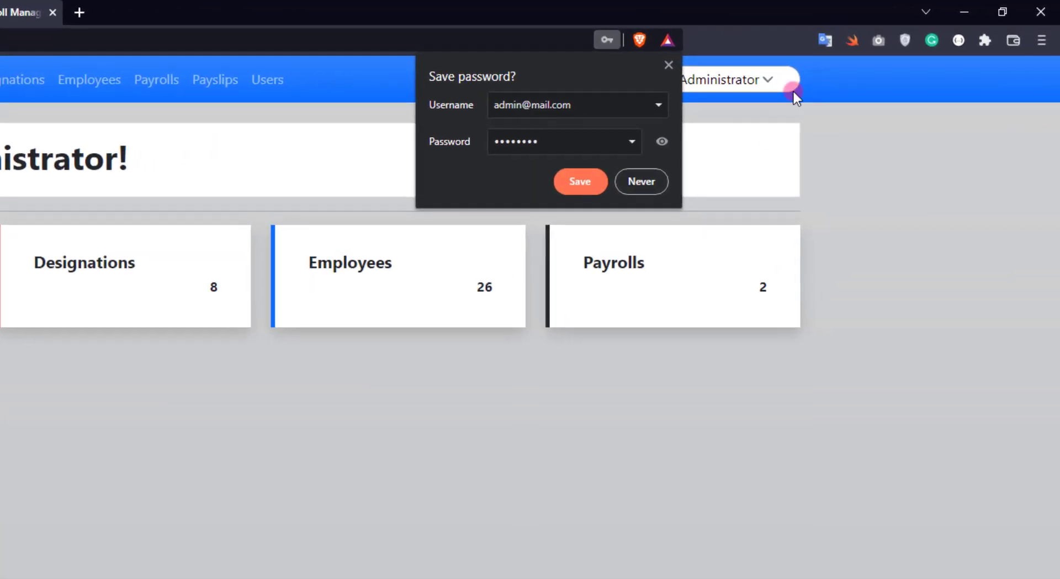
pyautogui.click(663, 142)
pyautogui.click(536, 141)
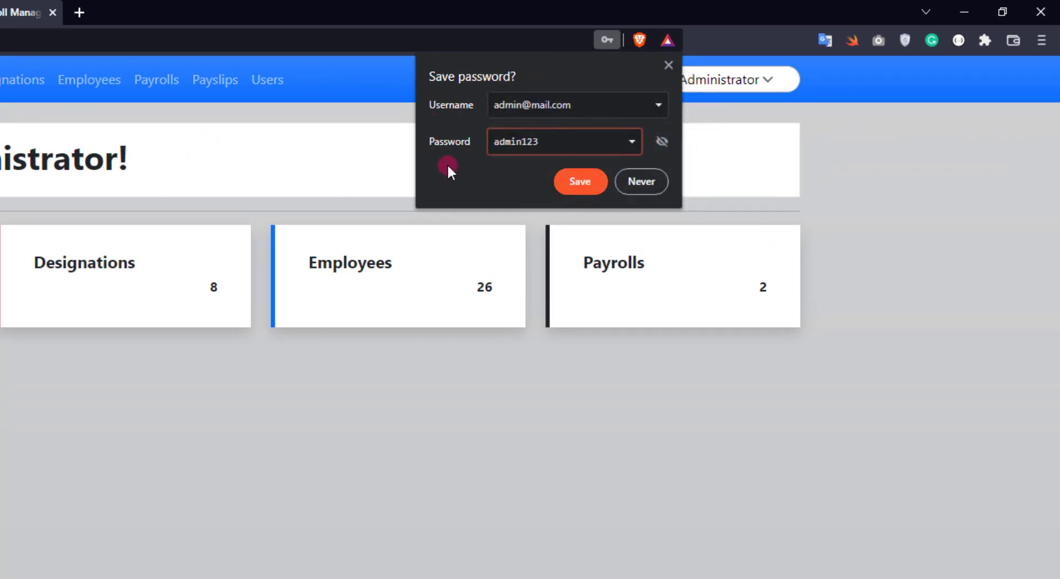
pyautogui.click(669, 64)
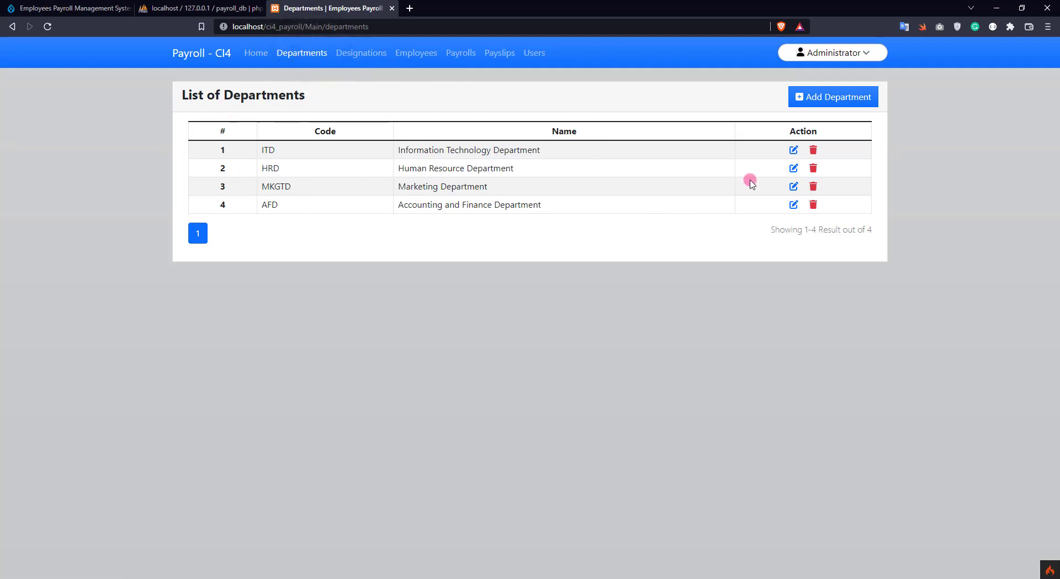
# Add department D101 named 'Department 101'
pyautogui.click(818, 102)
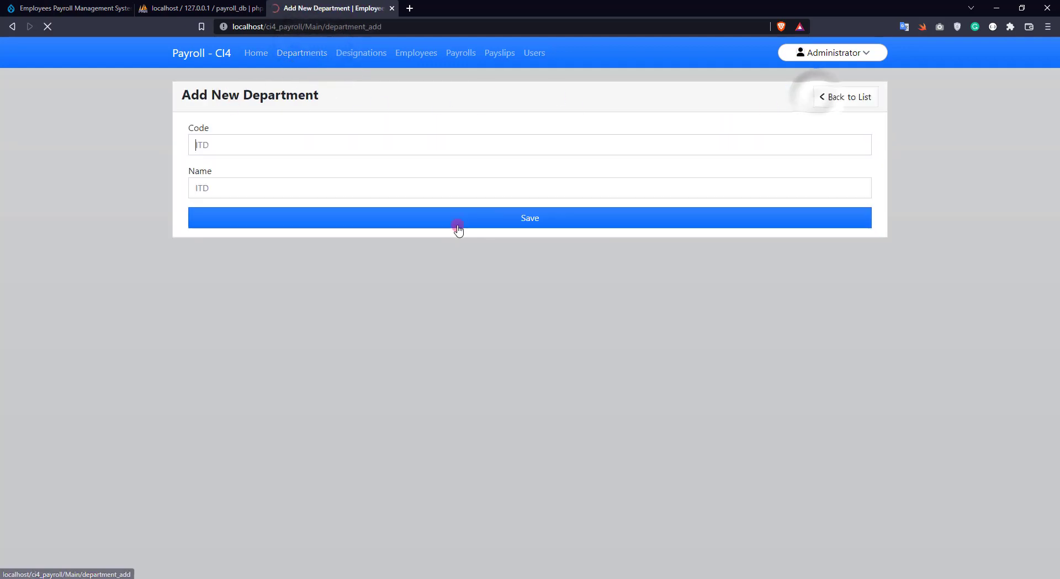
pyautogui.write('D101')
pyautogui.click(333, 179)
pyautogui.write('Dep')
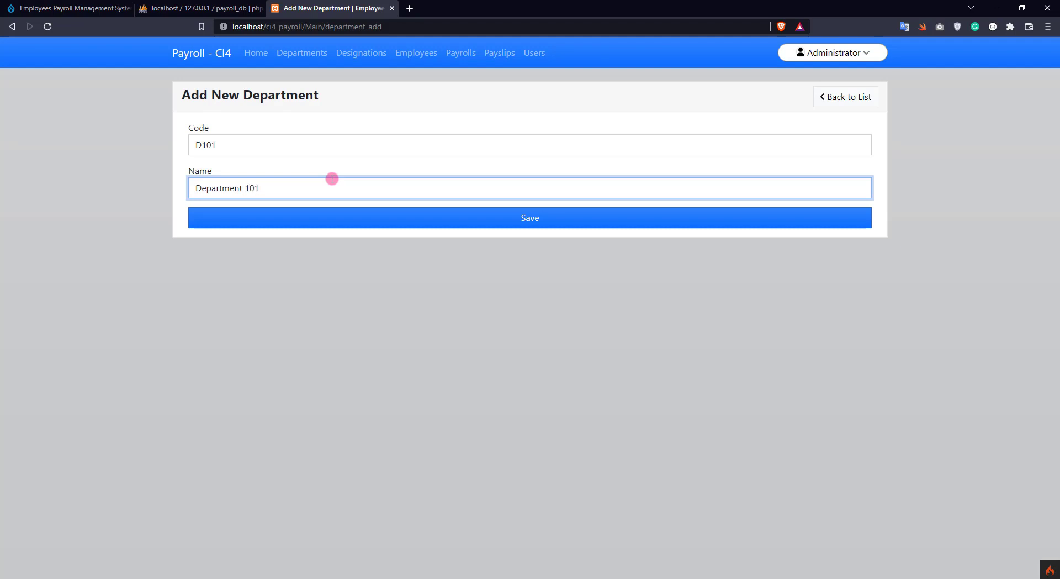
pyautogui.click(524, 221)
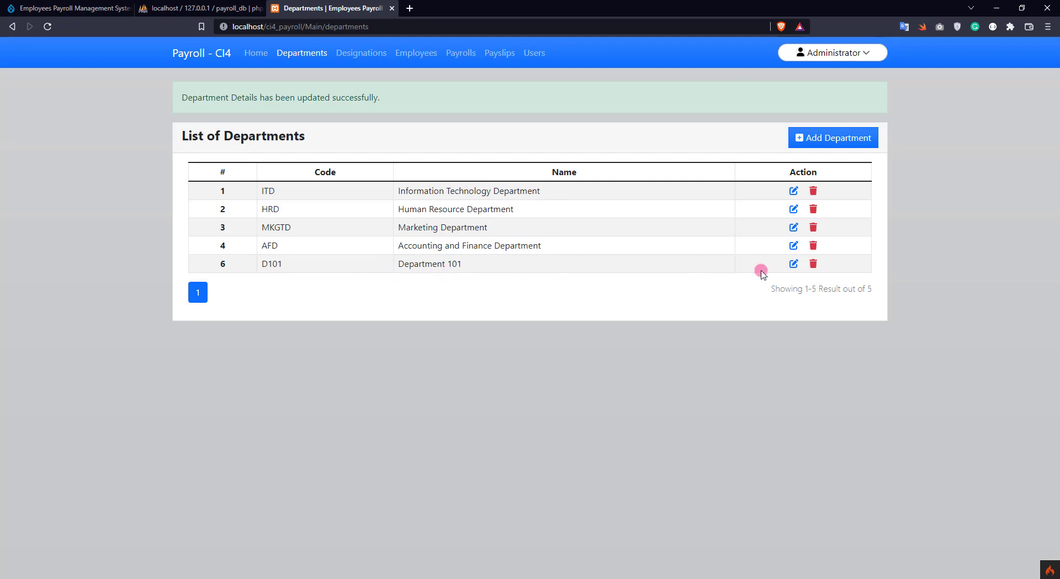
# Add department D102 named 'Department 102'
pyautogui.click(858, 135)
pyautogui.click(288, 144)
pyautogui.write('D102')
pyautogui.press('Tab')
pyautogui.write('De')
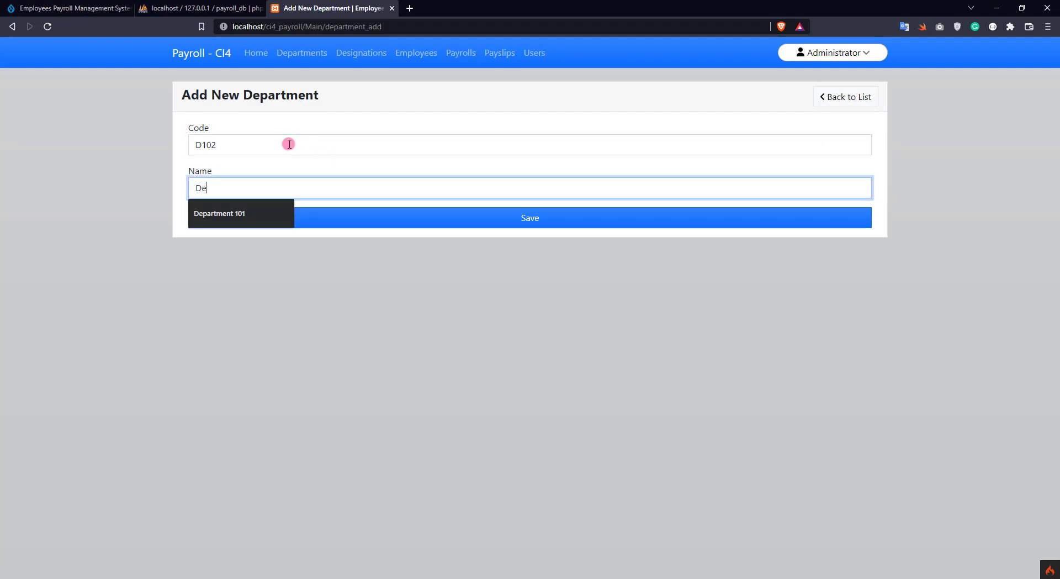
pyautogui.write('partment 102')
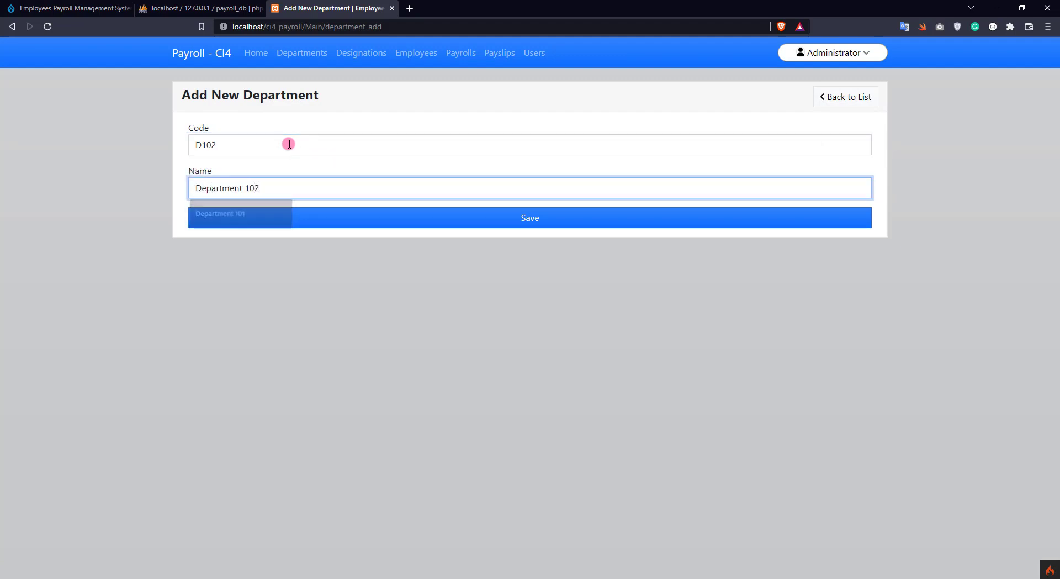
pyautogui.click(532, 219)
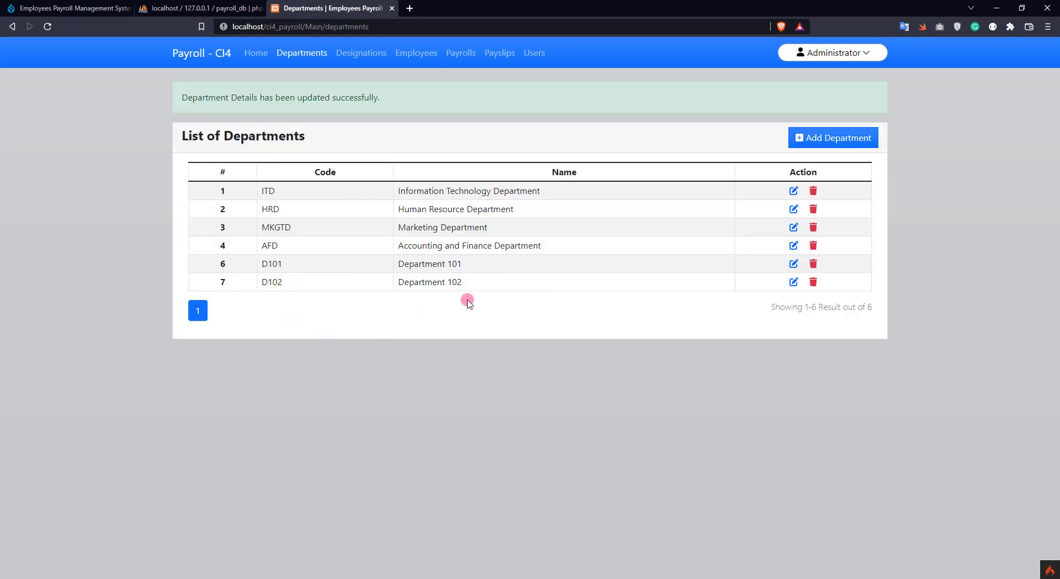
# Append ' - updated' to D102's name, save, and go back to the Departments list
pyautogui.click(794, 283)
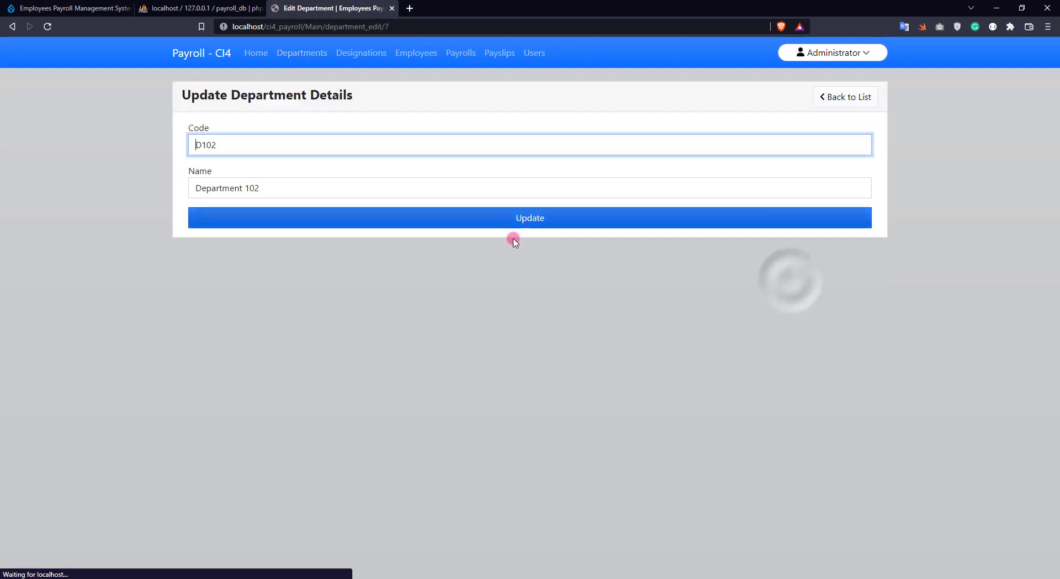
pyautogui.click(327, 184)
pyautogui.write('- updated')
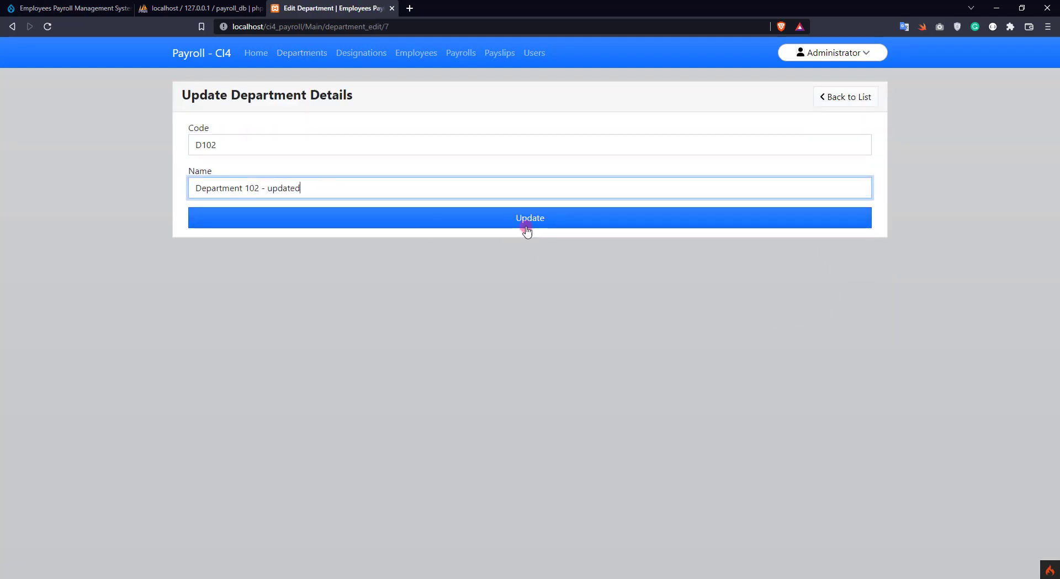
pyautogui.click(526, 226)
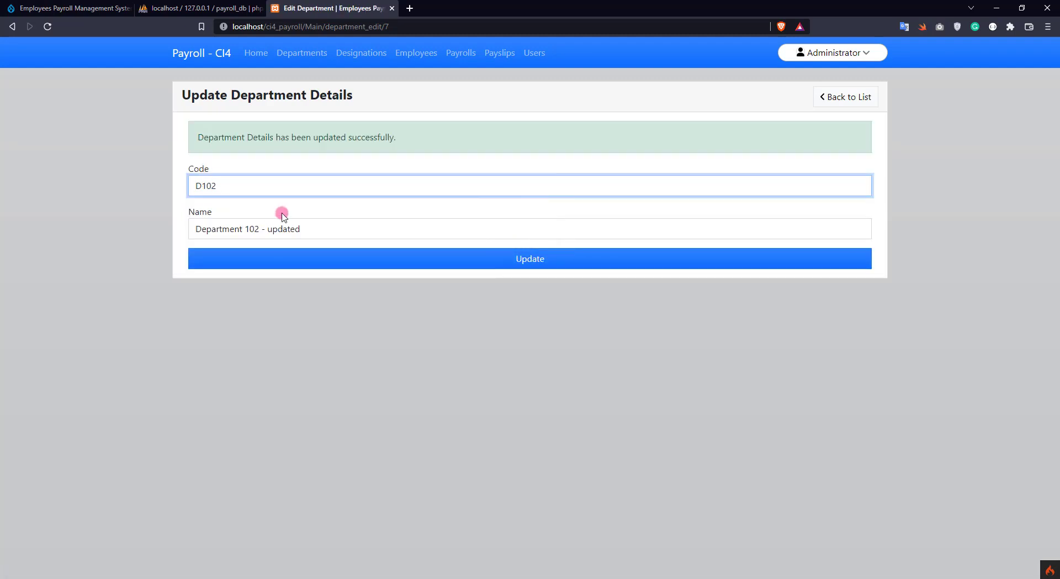
pyautogui.click(829, 98)
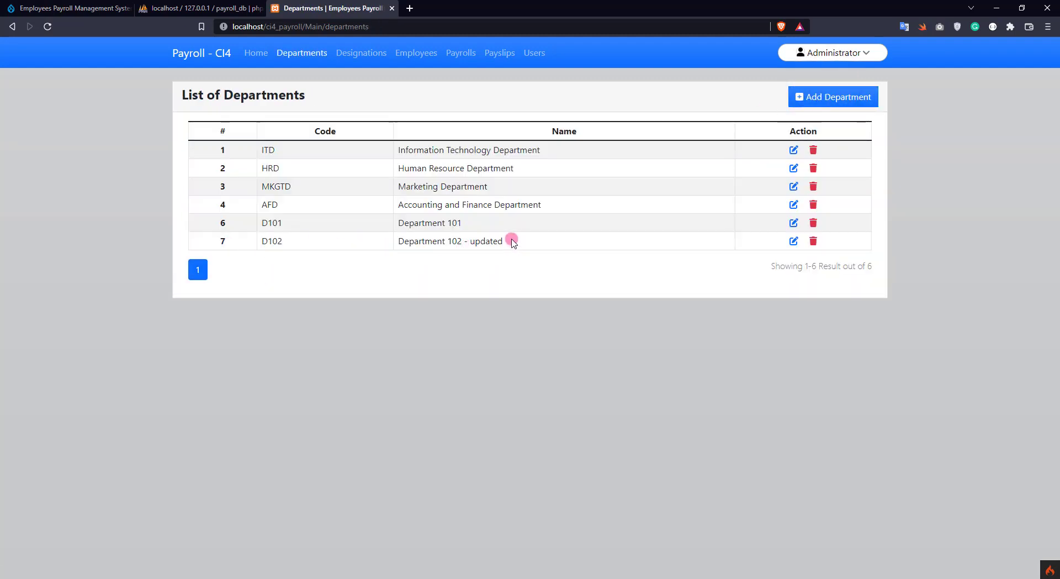
# Delete department D102 after confirming, then view the Designations list
pyautogui.click(813, 240)
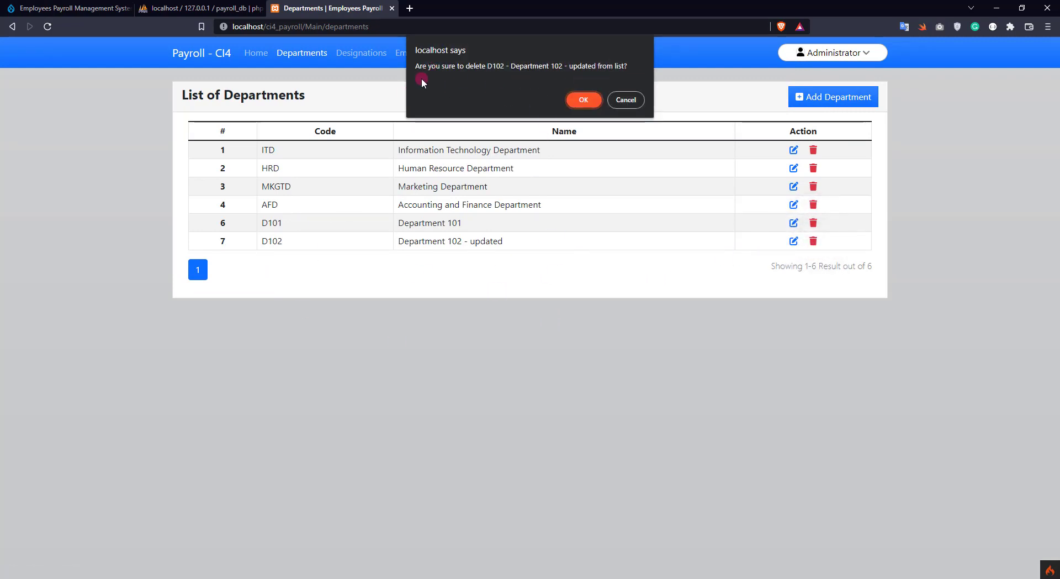
pyautogui.click(581, 101)
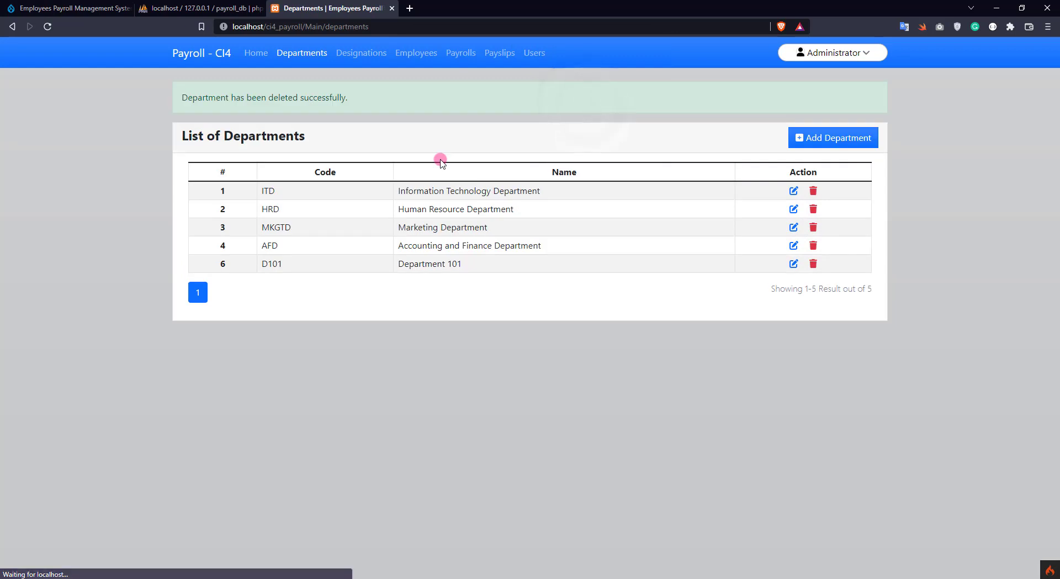
pyautogui.click(354, 51)
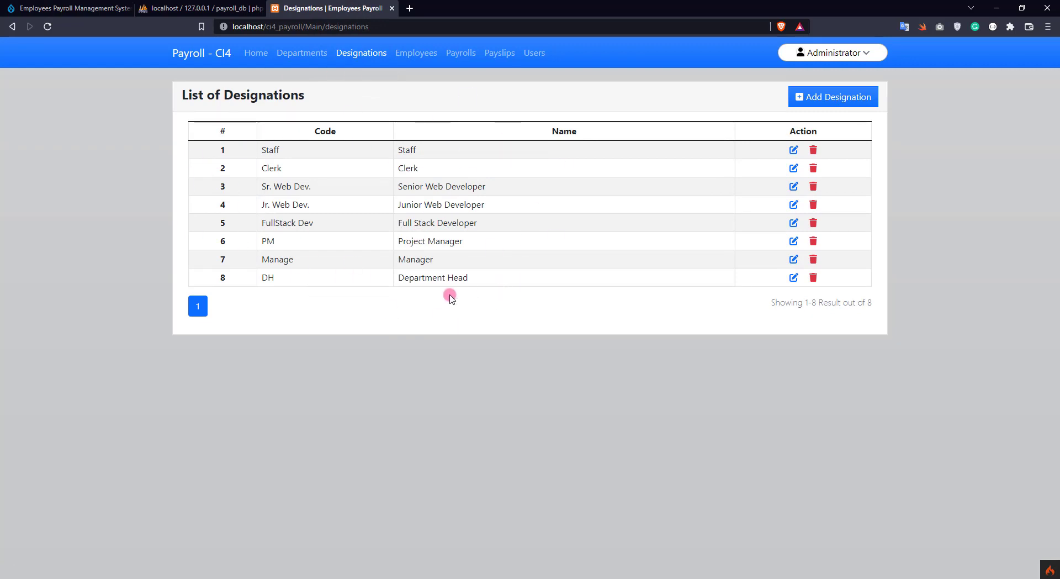
# Add designation DS101 named 'Designation 101'
pyautogui.click(804, 99)
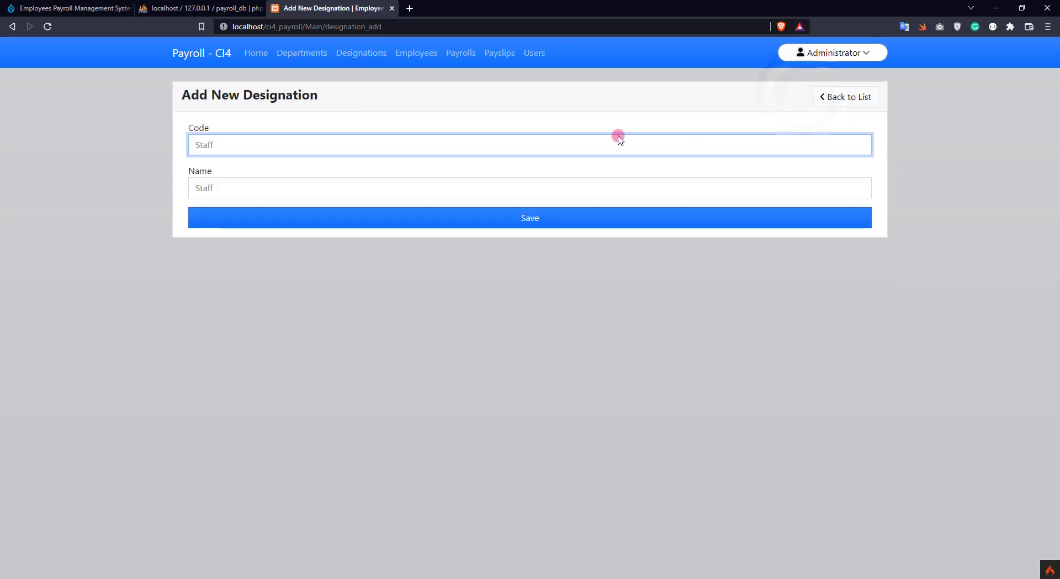
pyautogui.click(221, 152)
pyautogui.write('D')
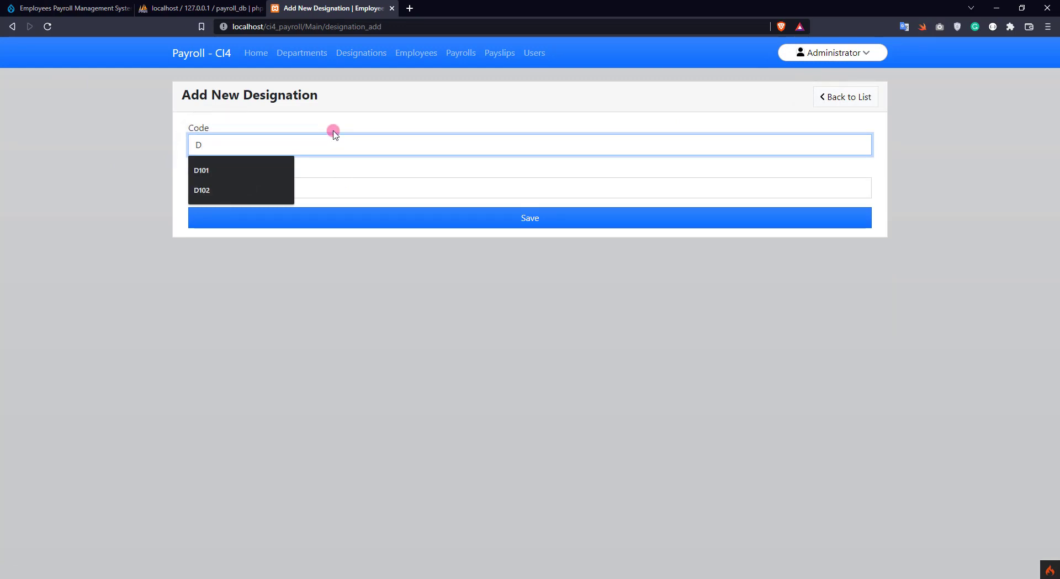
pyautogui.write('S101')
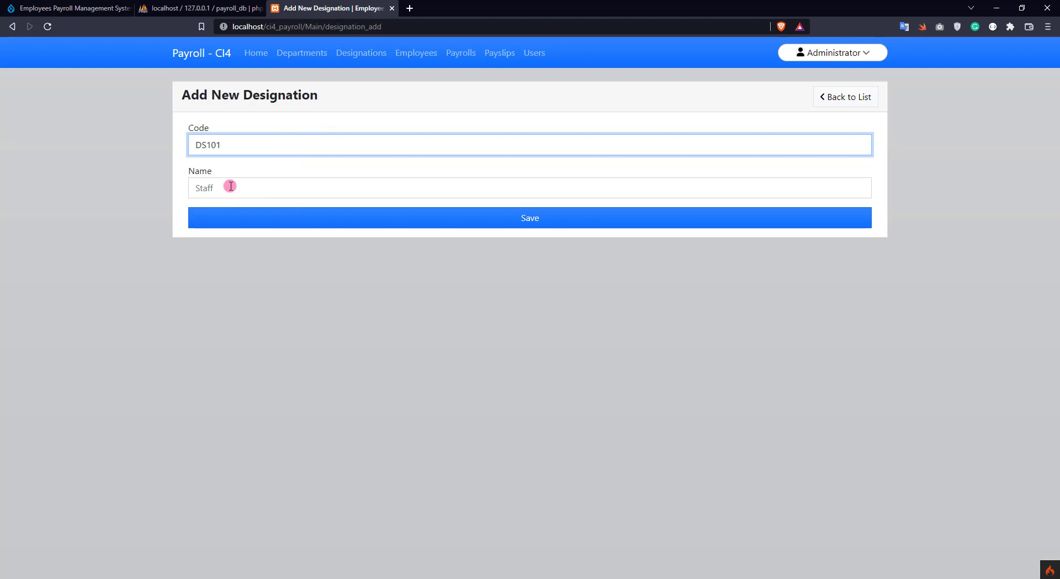
pyautogui.click(231, 186)
pyautogui.write('Designation 101')
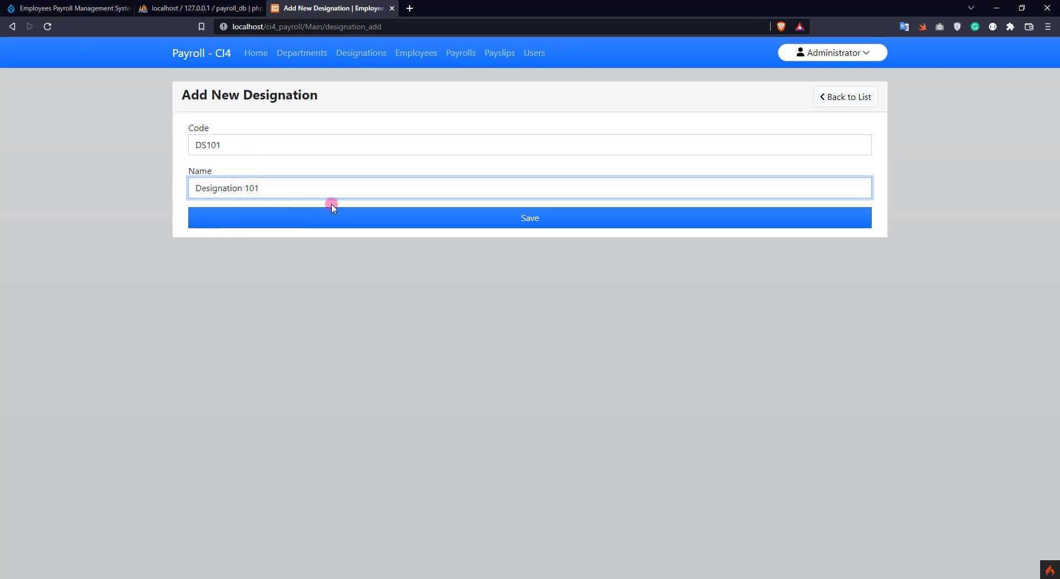
pyautogui.click(250, 222)
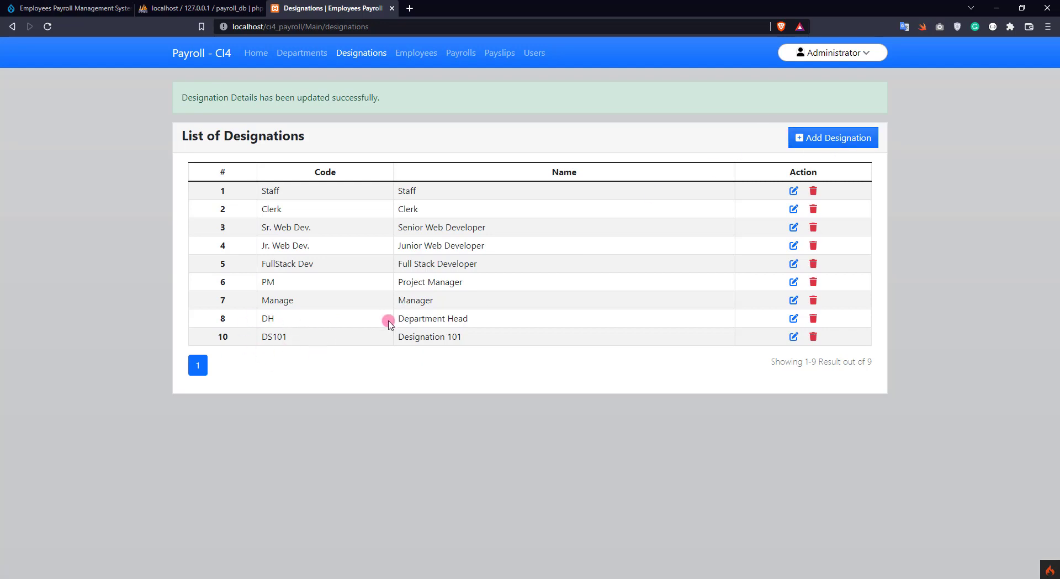
# Add designation DS102 named 'Designation 102'
pyautogui.click(854, 138)
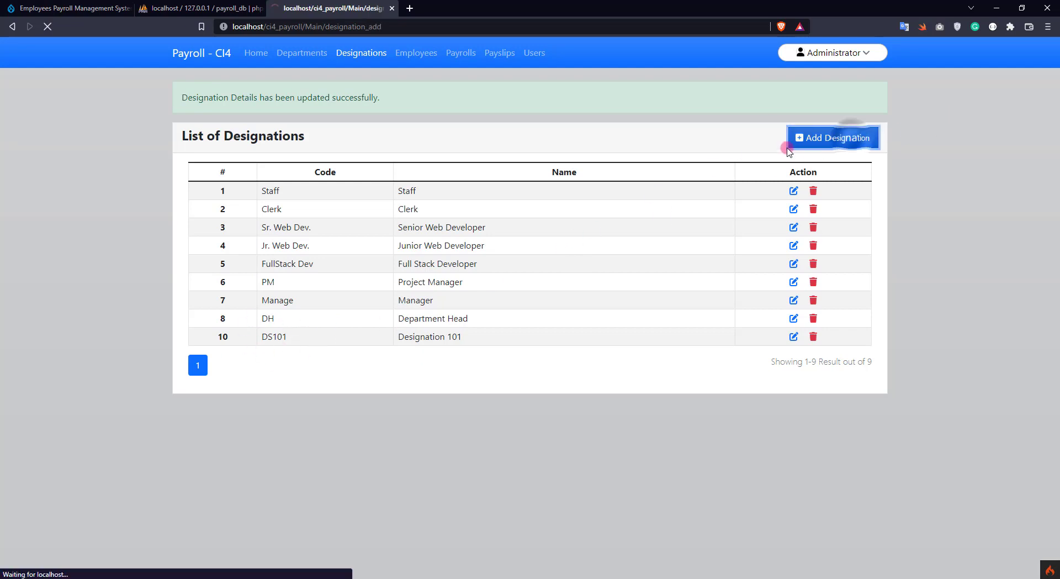
pyautogui.write('DS102')
pyautogui.click(315, 178)
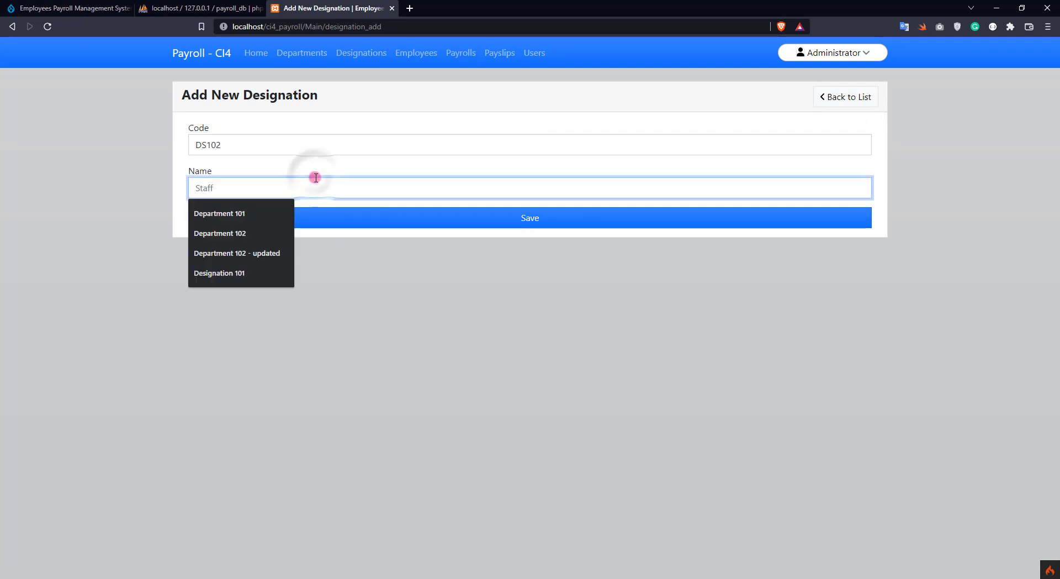
pyautogui.write('Designation 102')
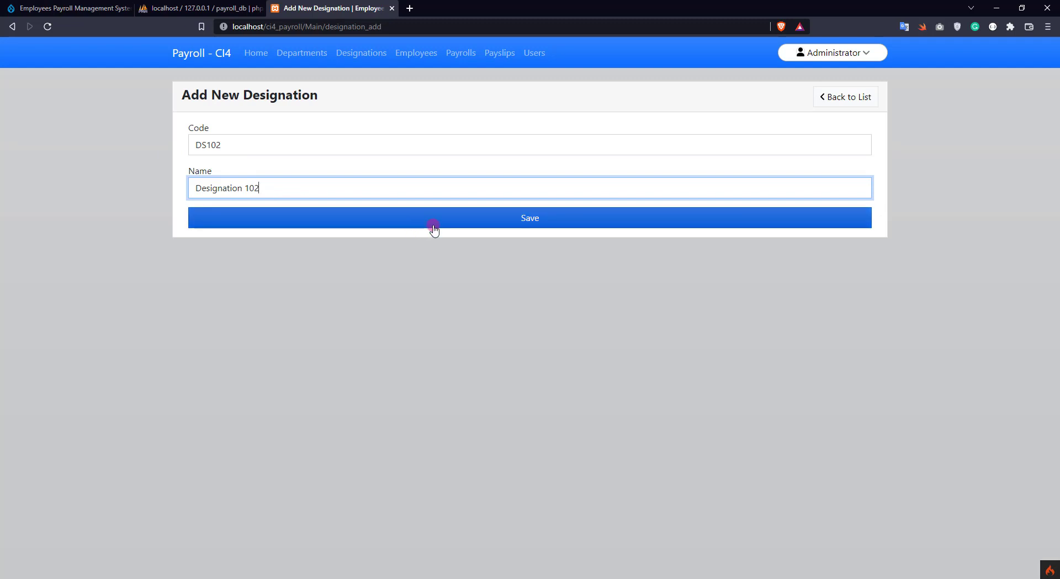
pyautogui.click(245, 223)
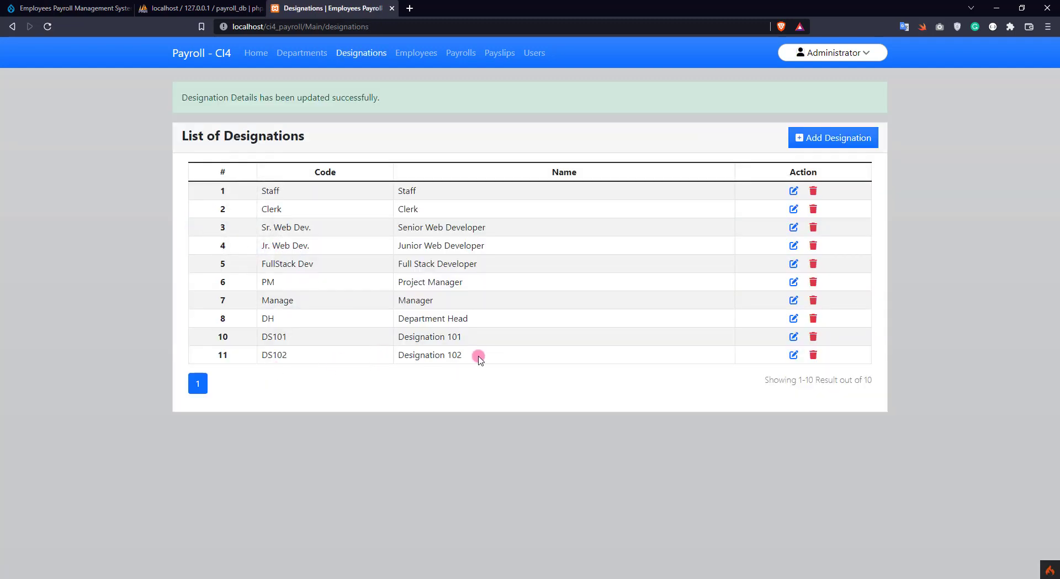
# Rename designation DS102 to 'Designation 102 - updated' and return to the list
pyautogui.click(794, 354)
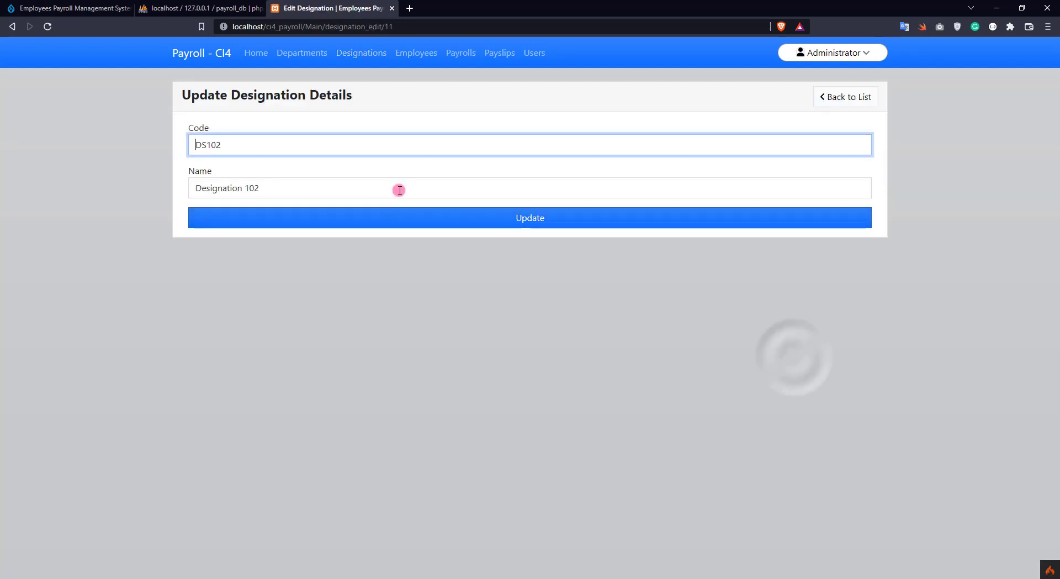
pyautogui.click(310, 193)
pyautogui.write('- updated')
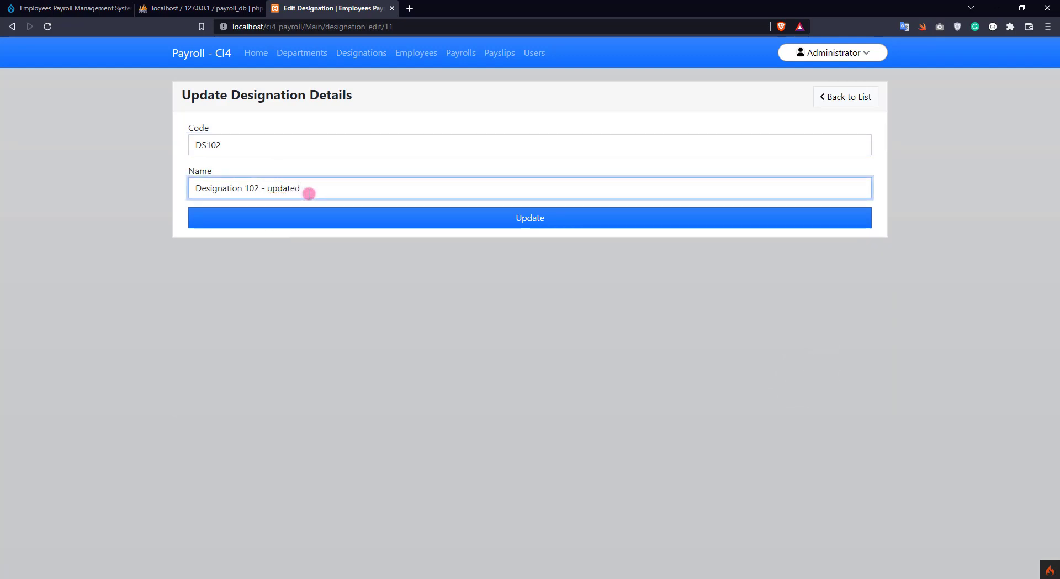
pyautogui.click(448, 218)
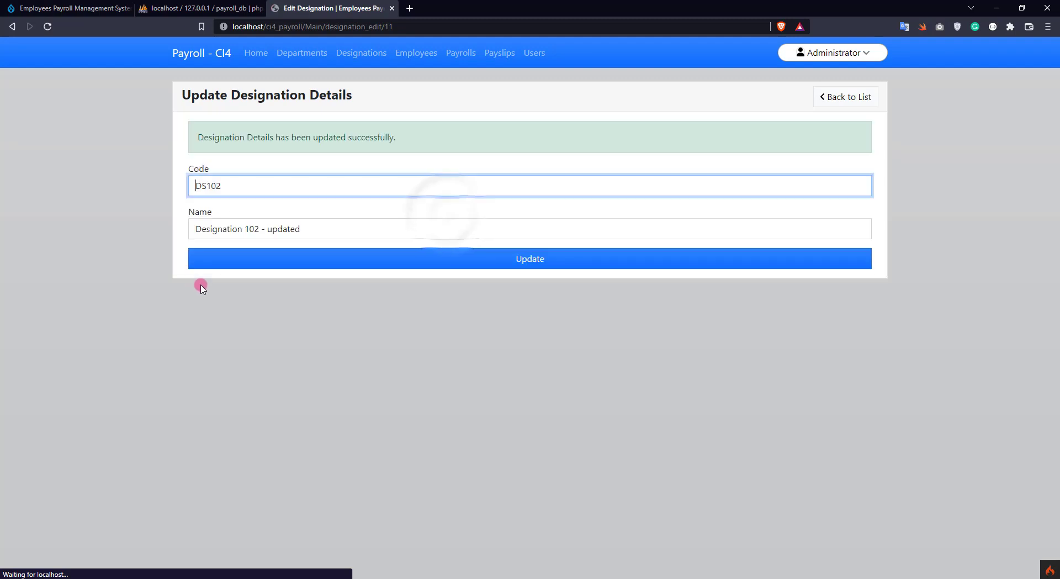
pyautogui.click(846, 97)
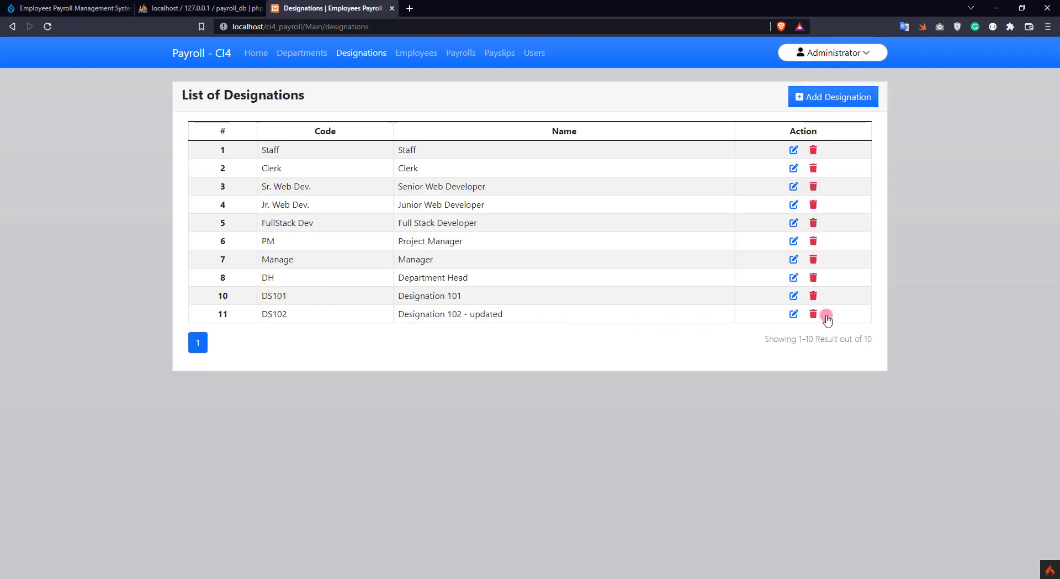
# Delete designation DS102 after confirming, then view the list of 26 employees
pyautogui.click(813, 313)
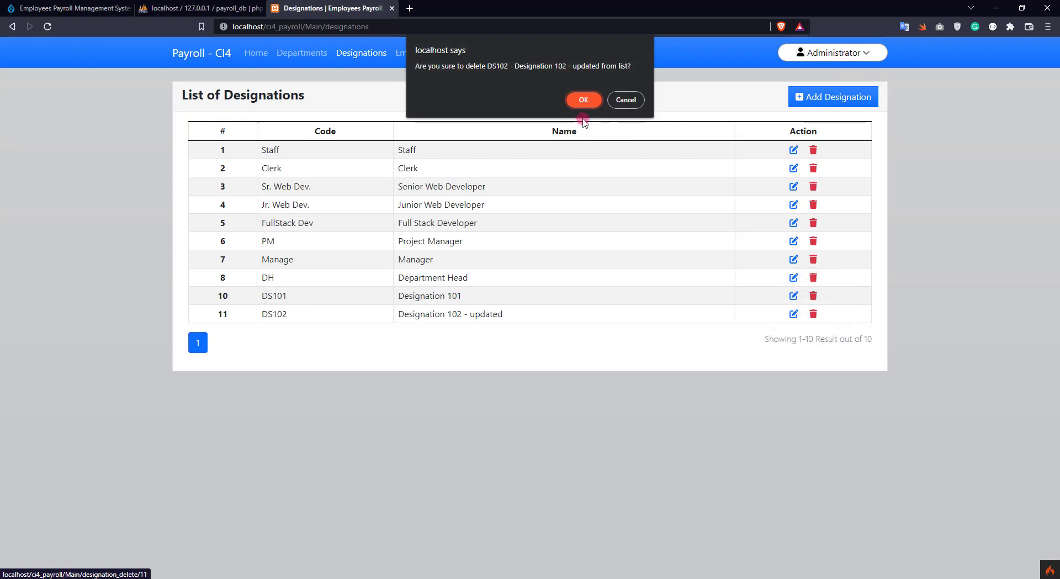
pyautogui.click(582, 100)
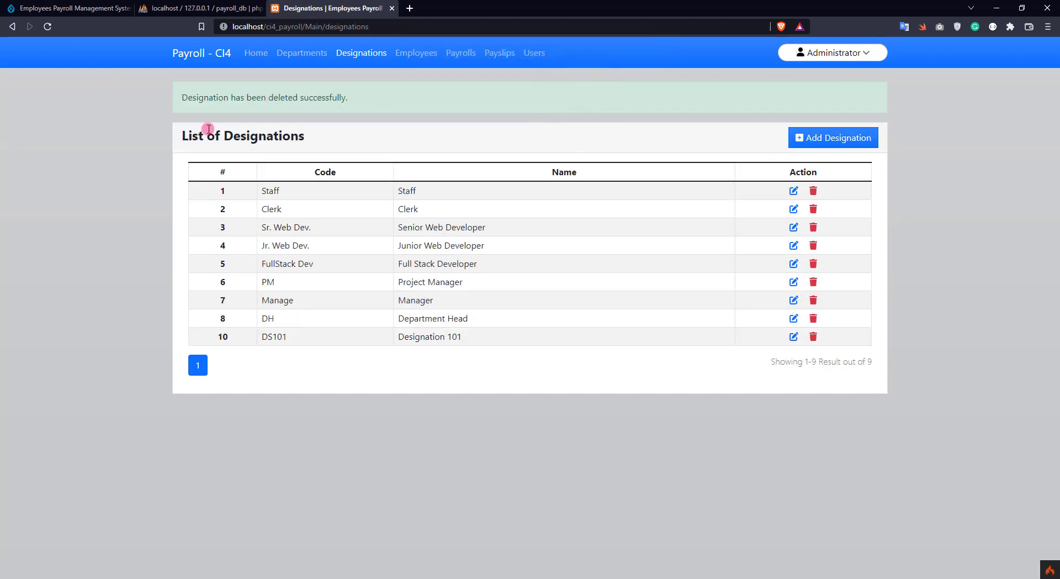
pyautogui.click(404, 51)
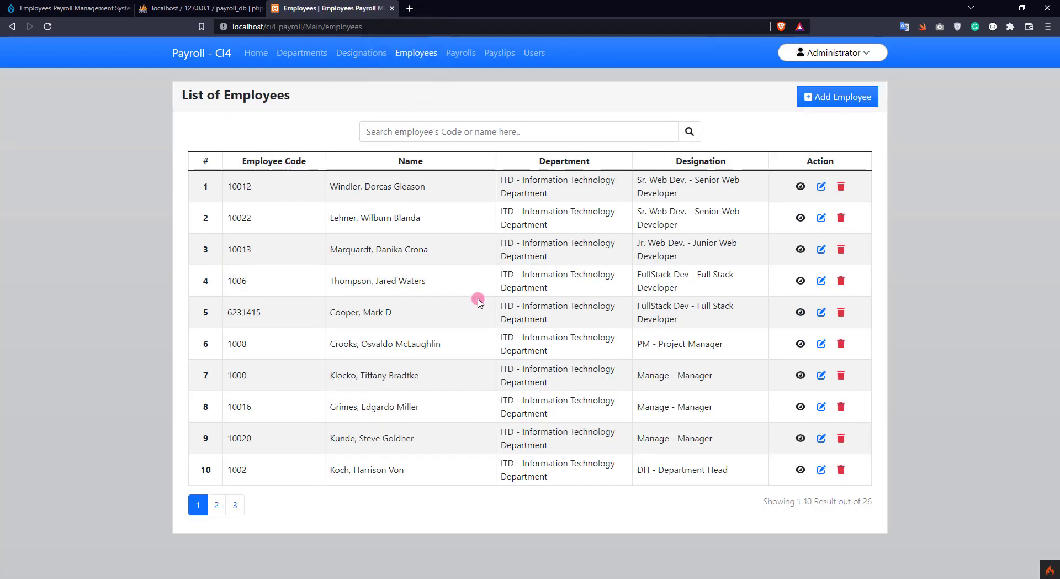
# Browse the employee pages, then start a new employee with its code, names and birthday
pyautogui.click(217, 505)
pyautogui.click(235, 478)
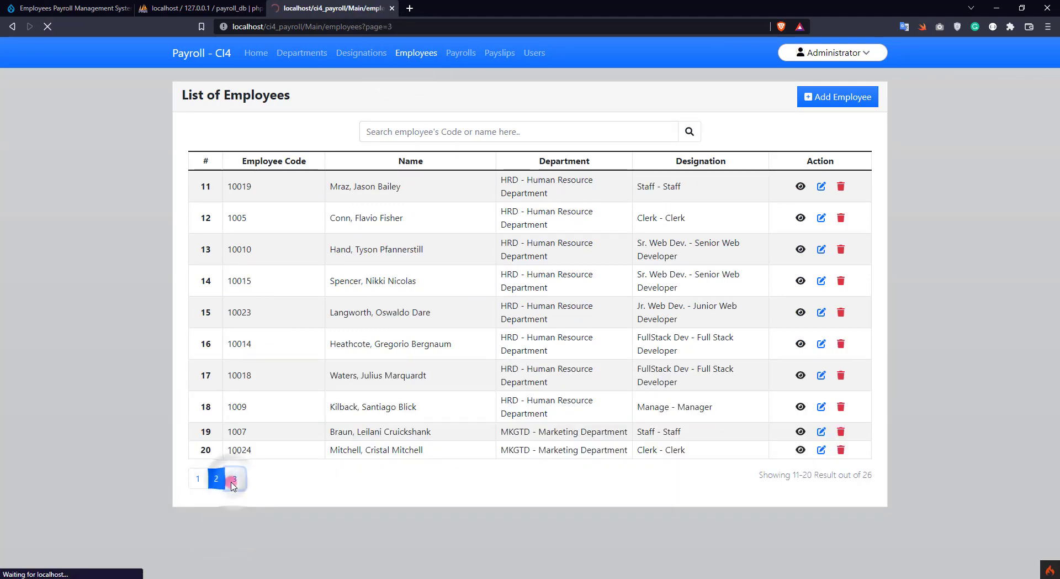
pyautogui.click(199, 329)
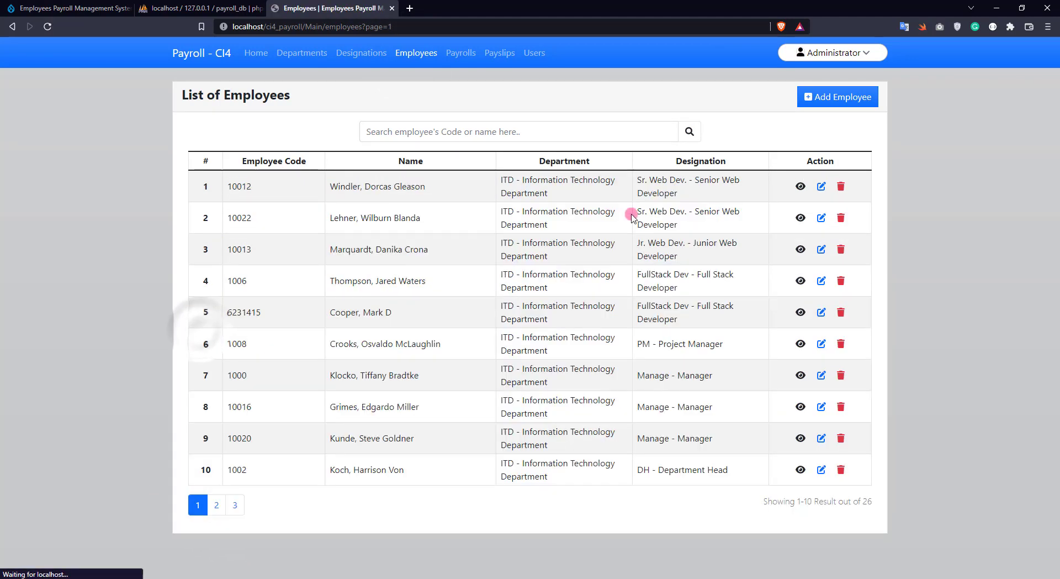
pyautogui.click(808, 99)
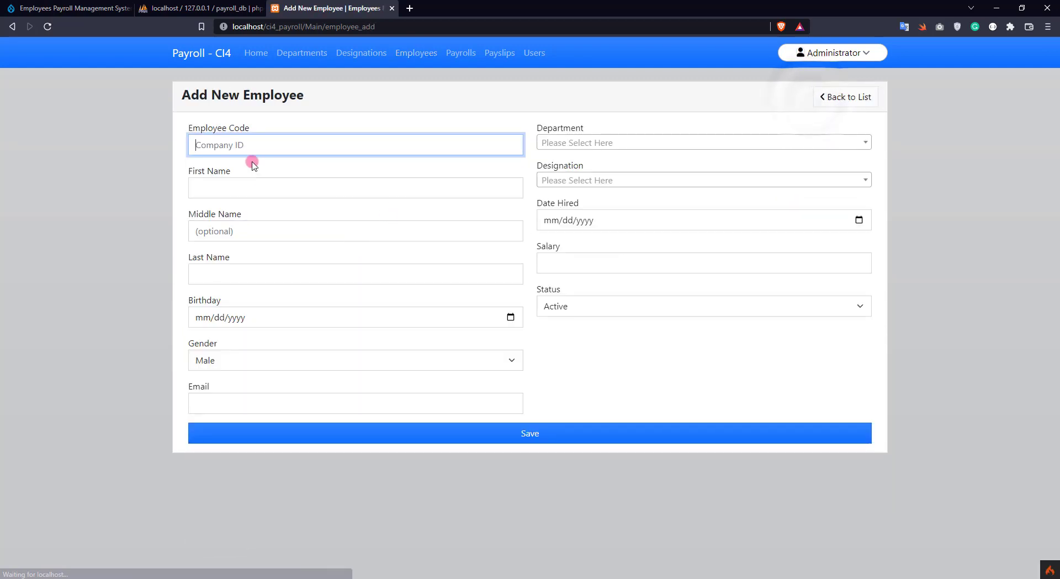
pyautogui.write('20140623')
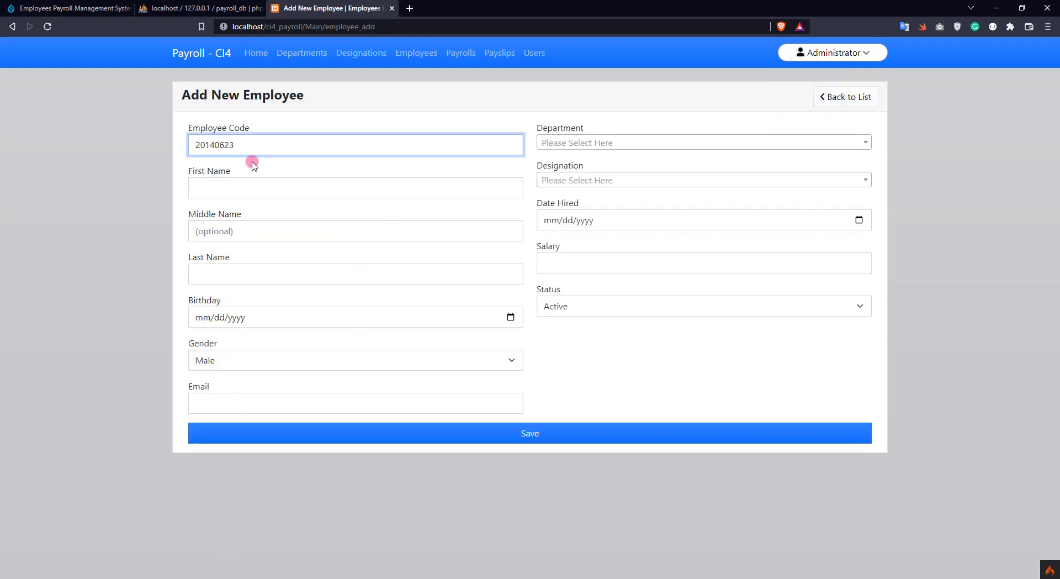
pyautogui.press('Tab')
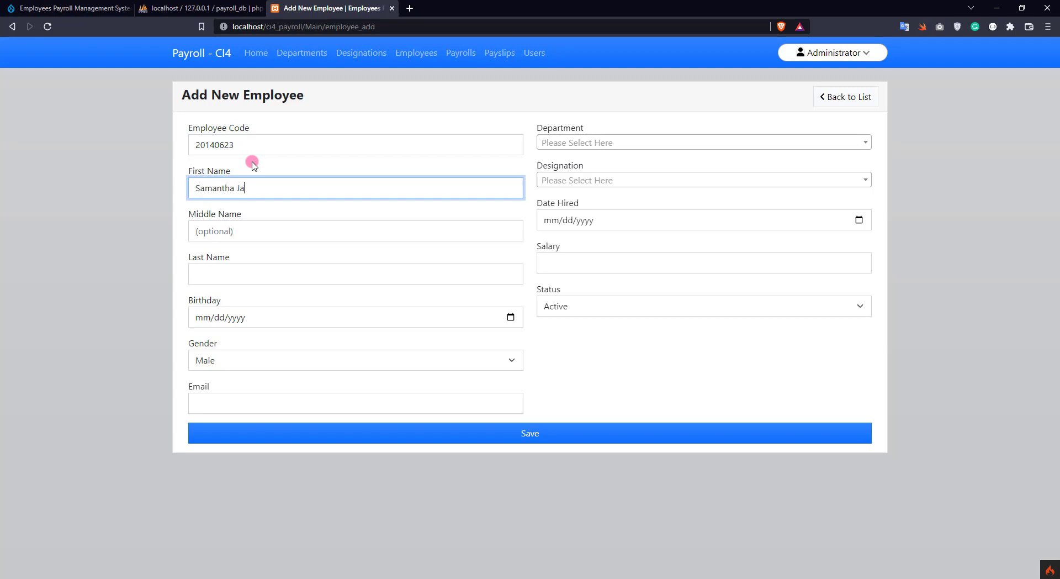
pyautogui.write('D')
pyautogui.press('Tab')
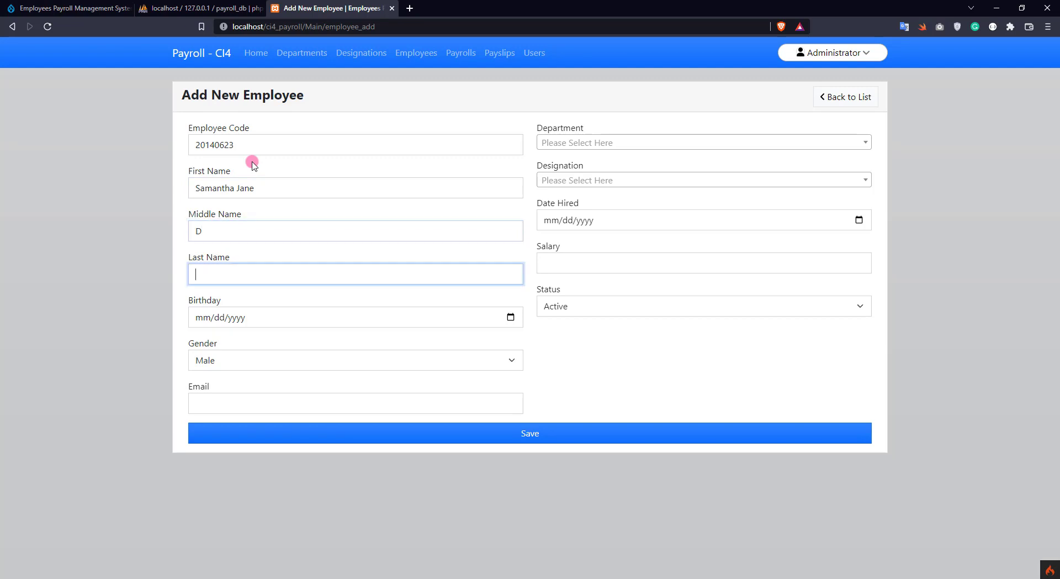
pyautogui.press('Tab')
pyautogui.write('0623')
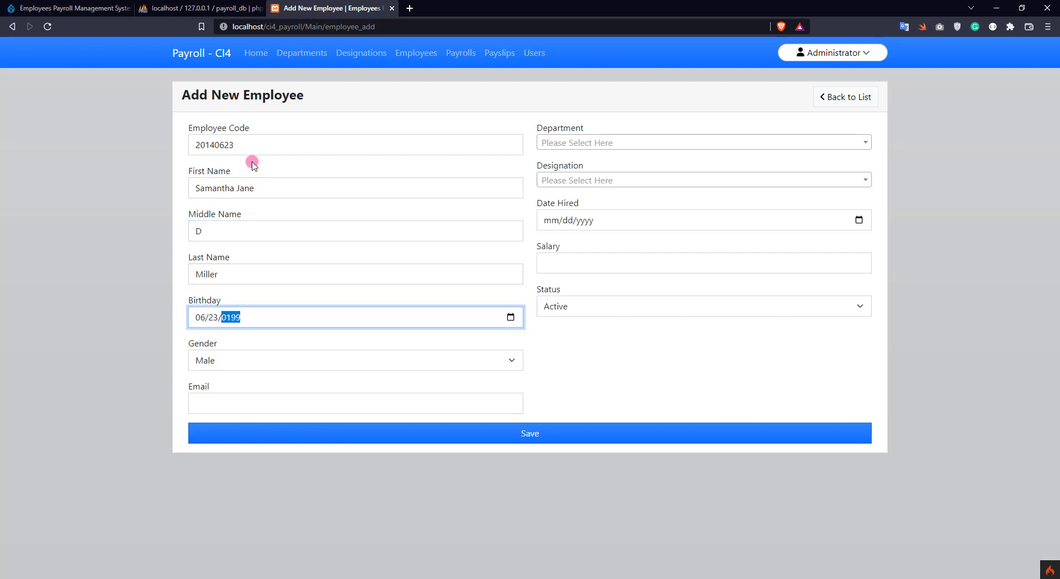
# Set gender Female, enter the employee's e-mail, and pick department D101 and designation DS101
pyautogui.click(220, 360)
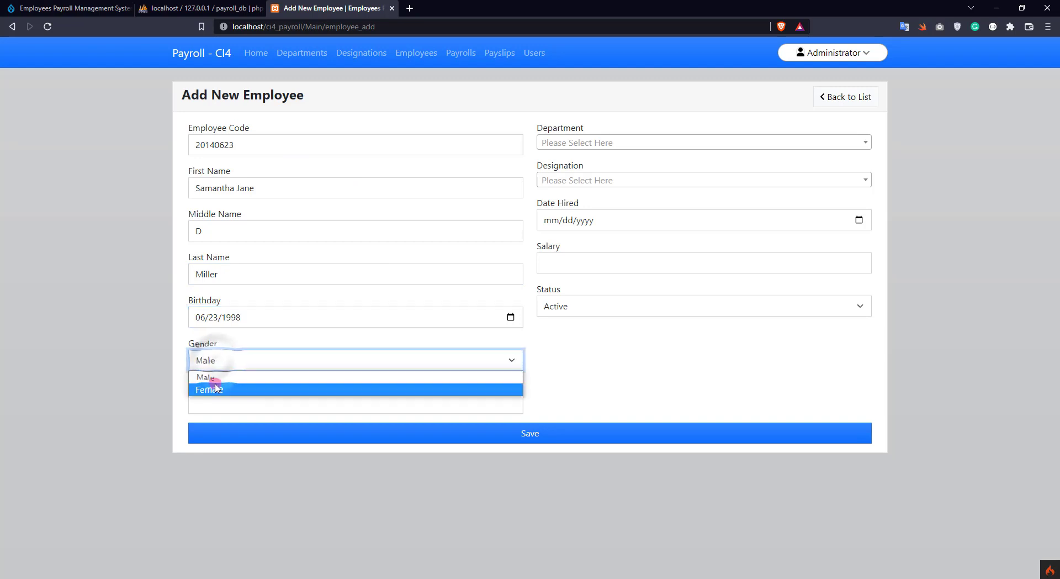
pyautogui.click(216, 388)
pyautogui.click(233, 402)
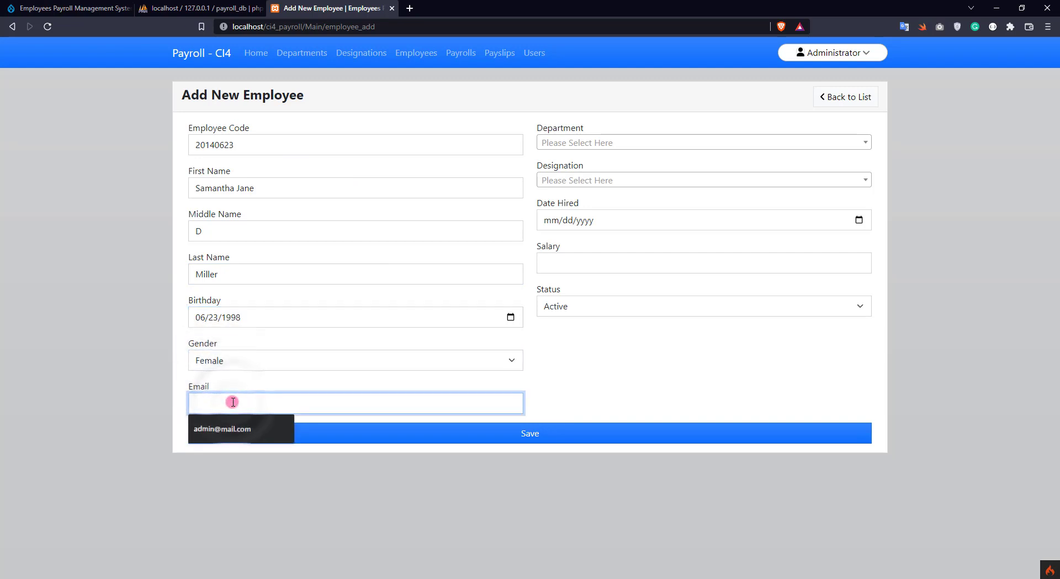
pyautogui.press('Tab')
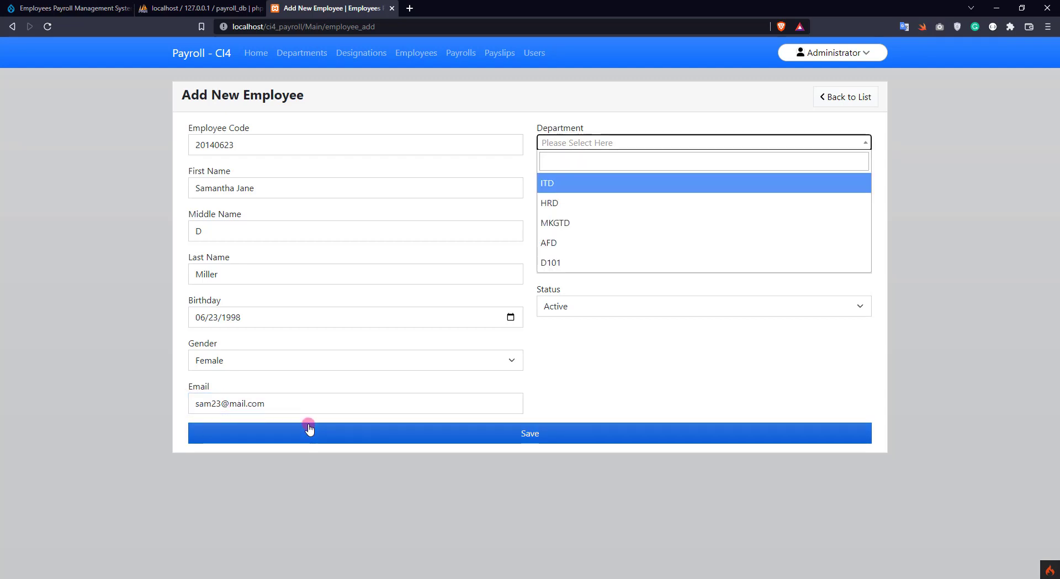
pyautogui.click(548, 161)
pyautogui.write('101')
pyautogui.click(559, 188)
pyautogui.click(552, 179)
pyautogui.click(568, 200)
pyautogui.write('101')
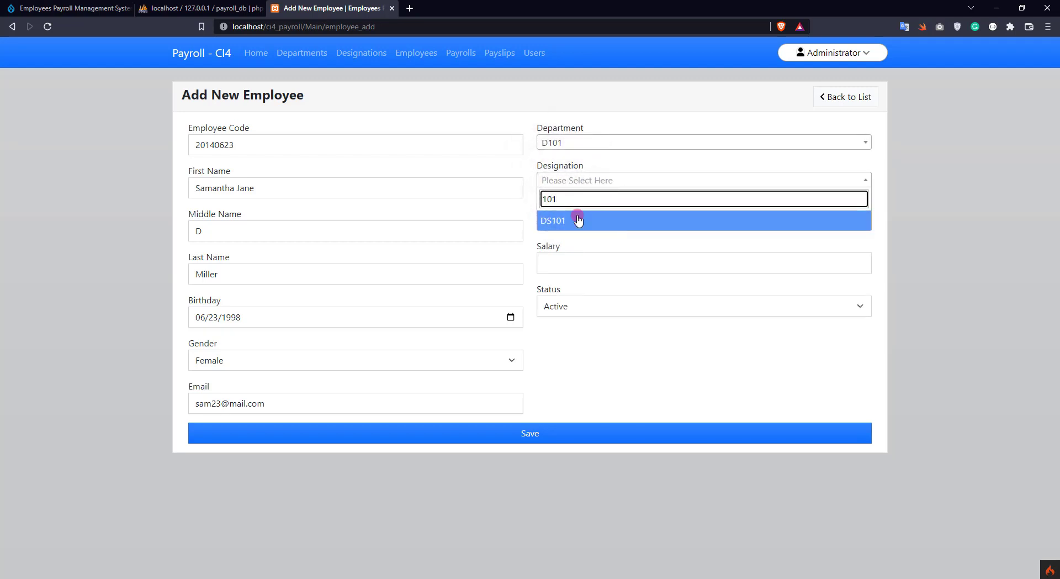
pyautogui.click(578, 221)
# Set the hire date to 03/09/2022 and salary 35000, then save the employee
pyautogui.click(559, 222)
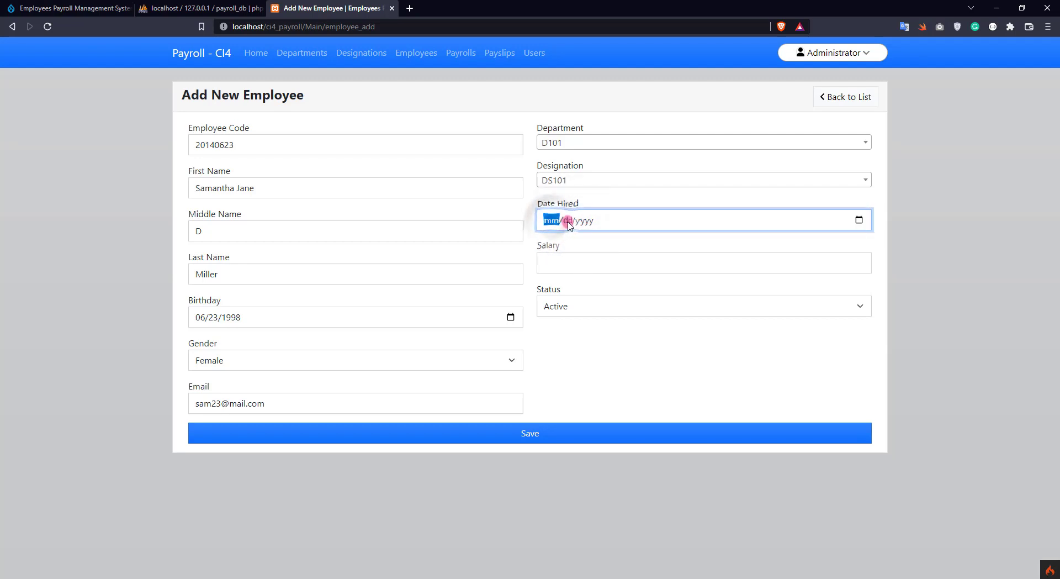
pyautogui.click(857, 221)
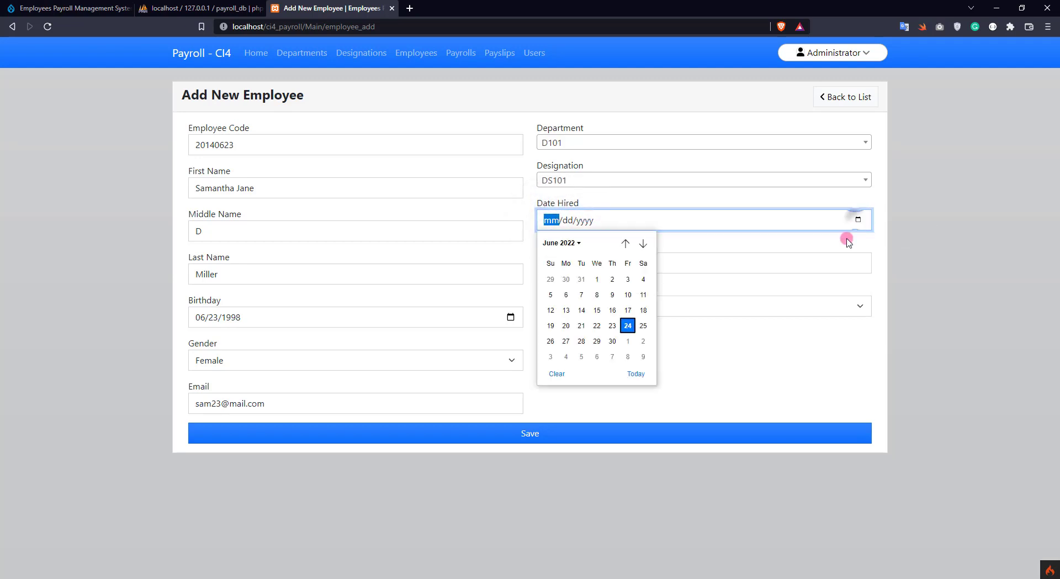
pyautogui.click(625, 243)
pyautogui.click(626, 243)
pyautogui.click(626, 243)
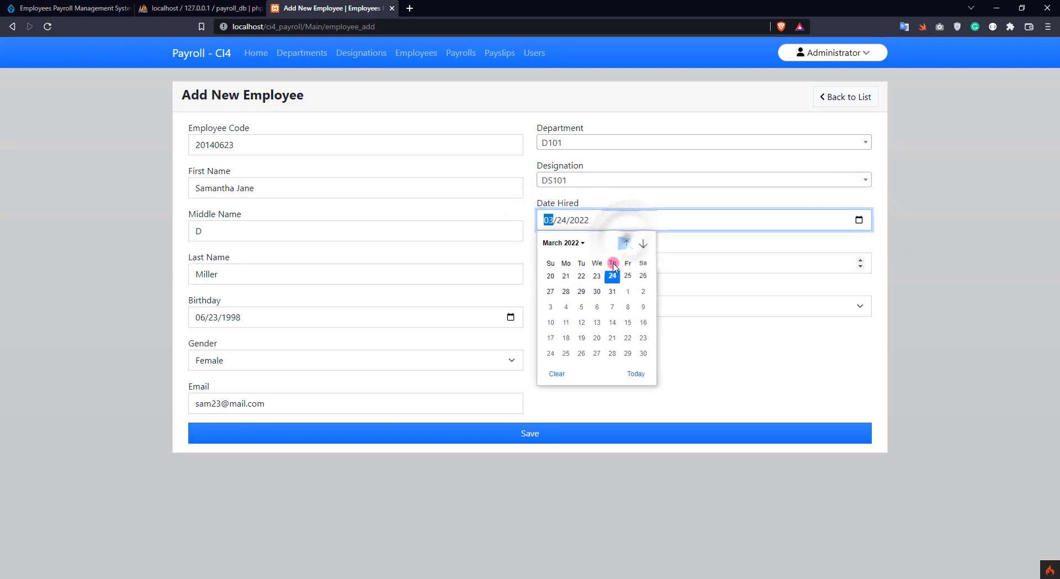
pyautogui.click(597, 296)
pyautogui.click(624, 262)
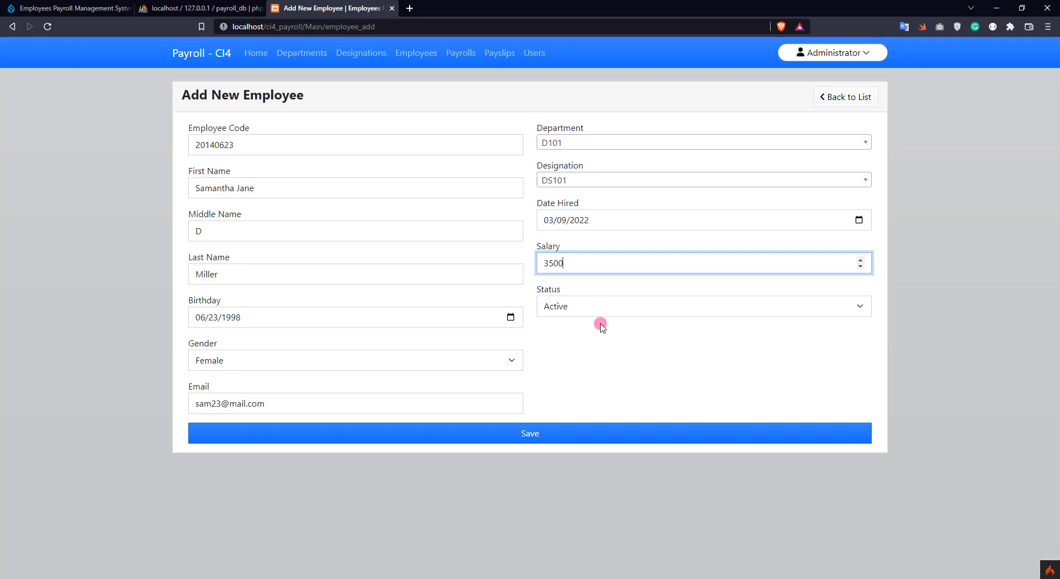
pyautogui.click(517, 434)
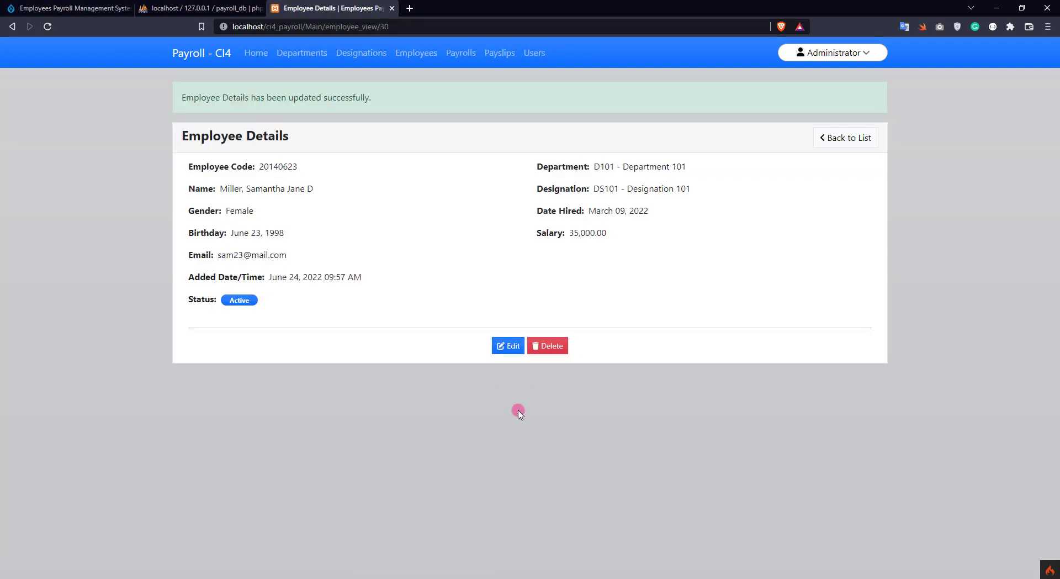
pyautogui.doubleClick(281, 166)
pyautogui.rightClick(284, 168)
pyautogui.click(317, 178)
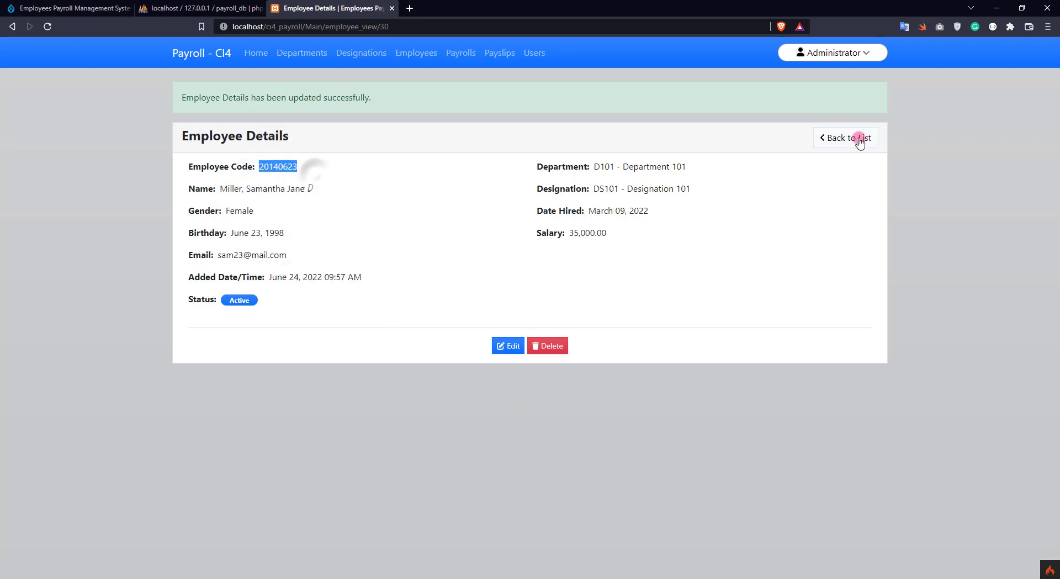
pyautogui.click(850, 137)
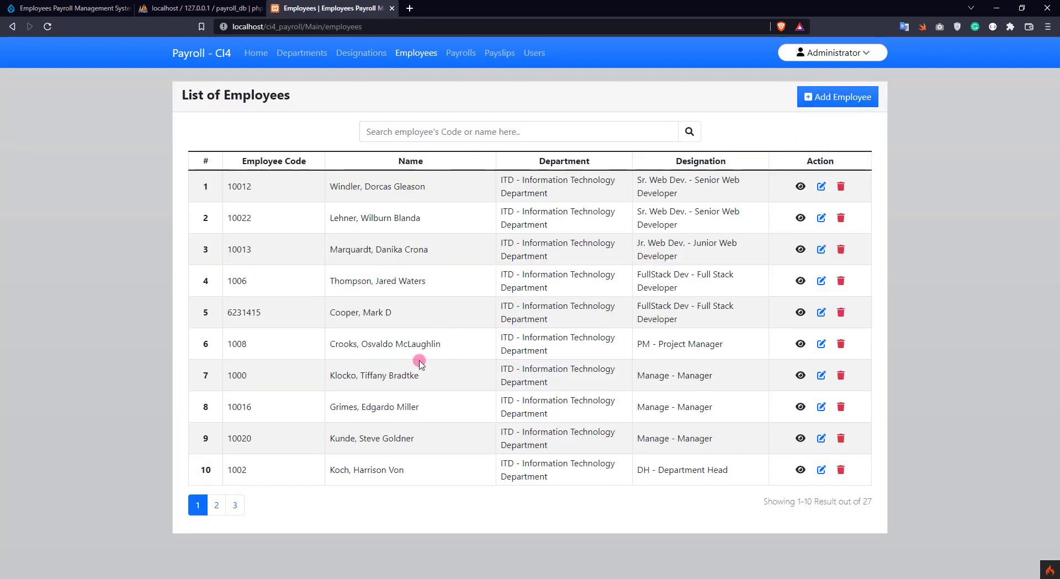
pyautogui.click(519, 136)
pyautogui.hotkey('ctrl', 'v')
pyautogui.press('Return')
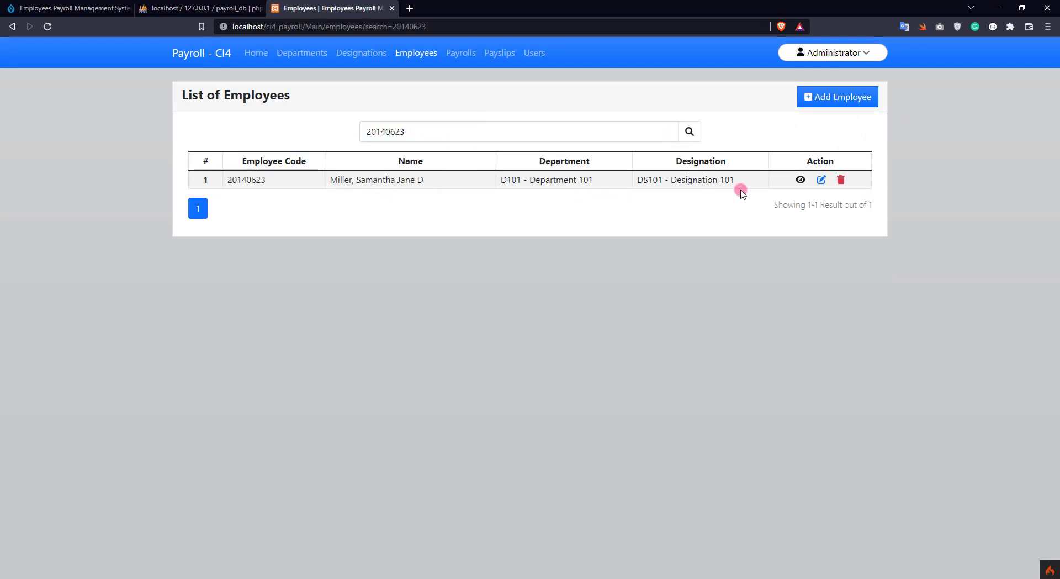
pyautogui.click(801, 182)
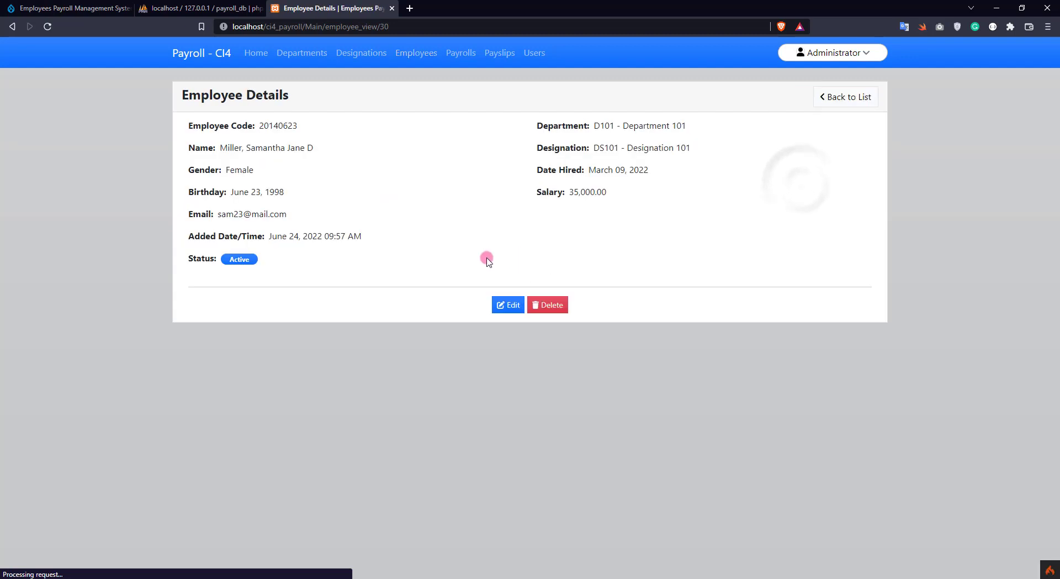
# Change the new employee's status to Inactive and update the record
pyautogui.click(514, 308)
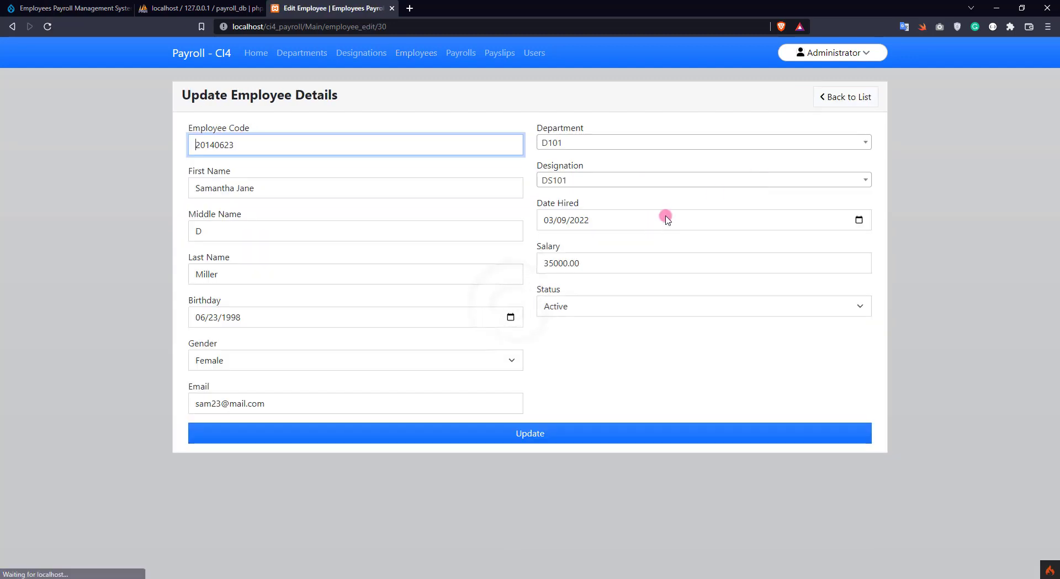
pyautogui.click(567, 303)
pyautogui.click(568, 335)
pyautogui.click(540, 437)
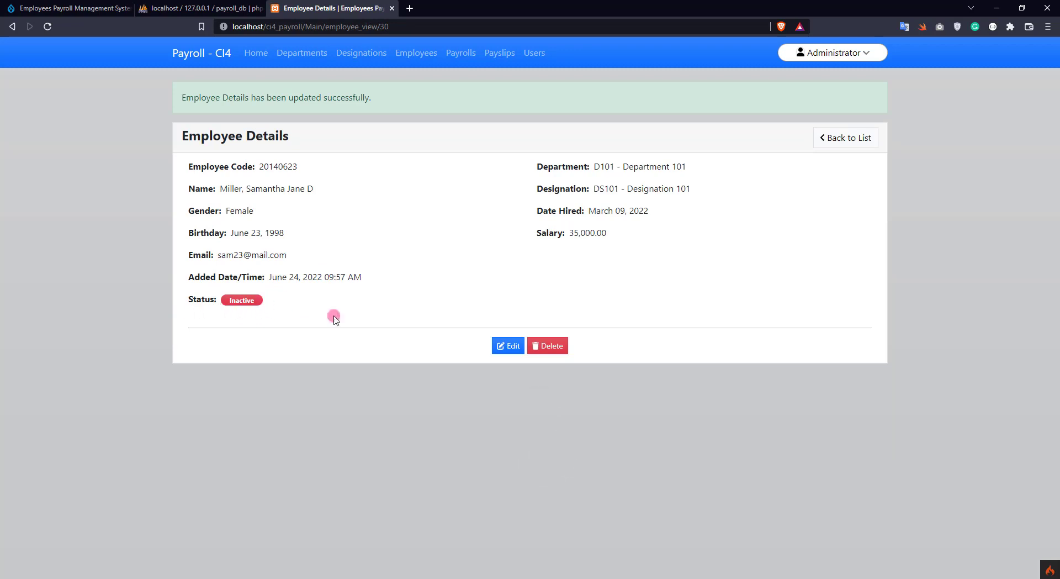
# Set the employee's status back to Active, update, and return to the employee list
pyautogui.click(505, 346)
pyautogui.click(597, 304)
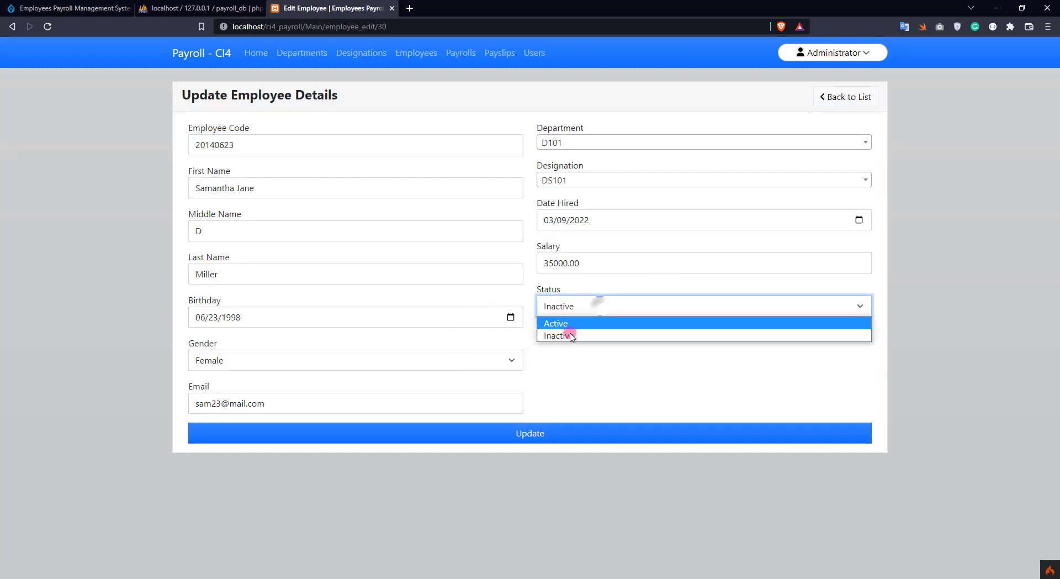
pyautogui.click(557, 323)
pyautogui.click(533, 434)
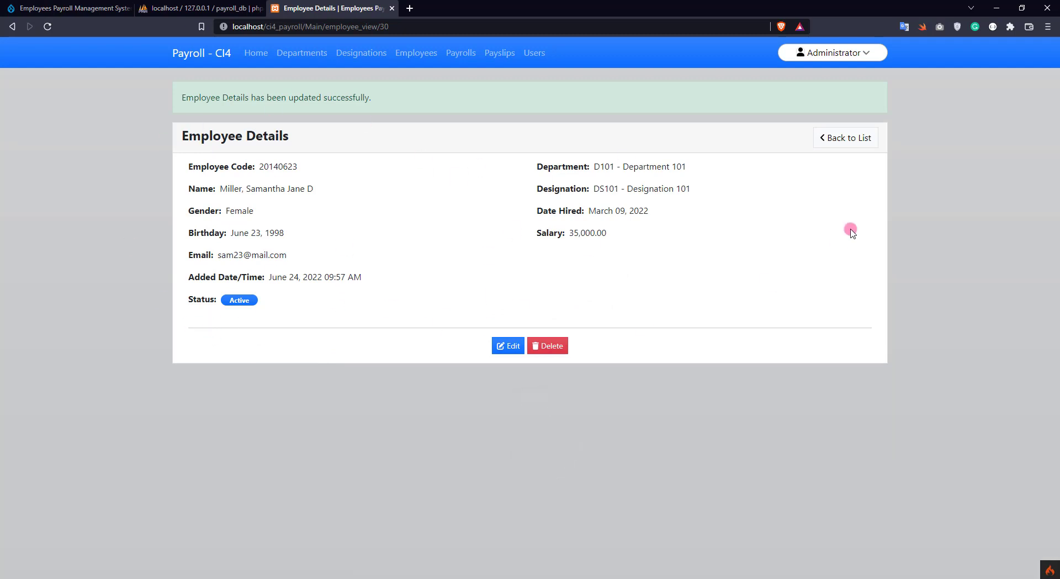
pyautogui.click(835, 138)
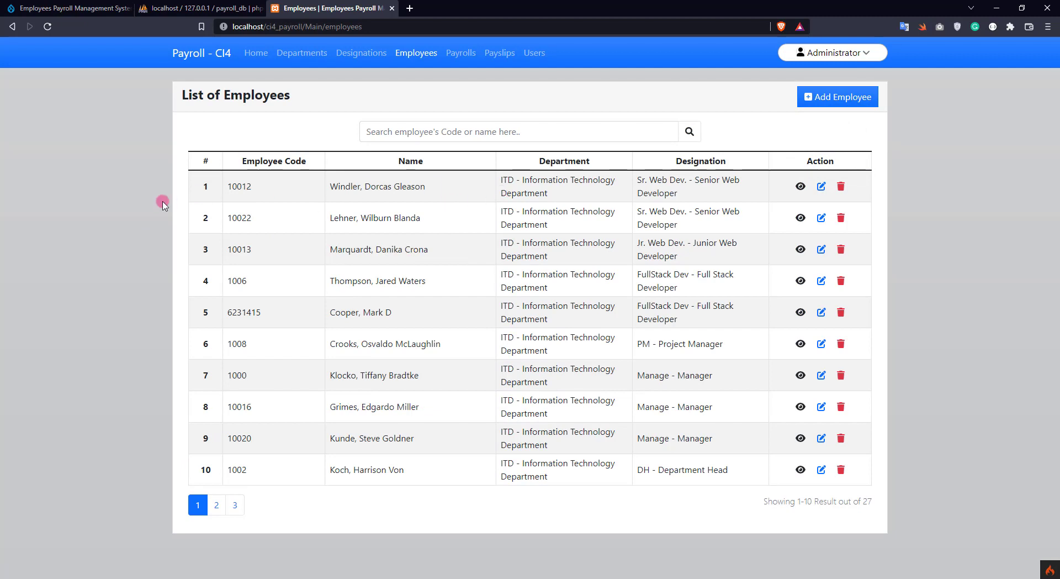
# Copy the first employee's code, then delete that employee and confirm
pyautogui.doubleClick(240, 188)
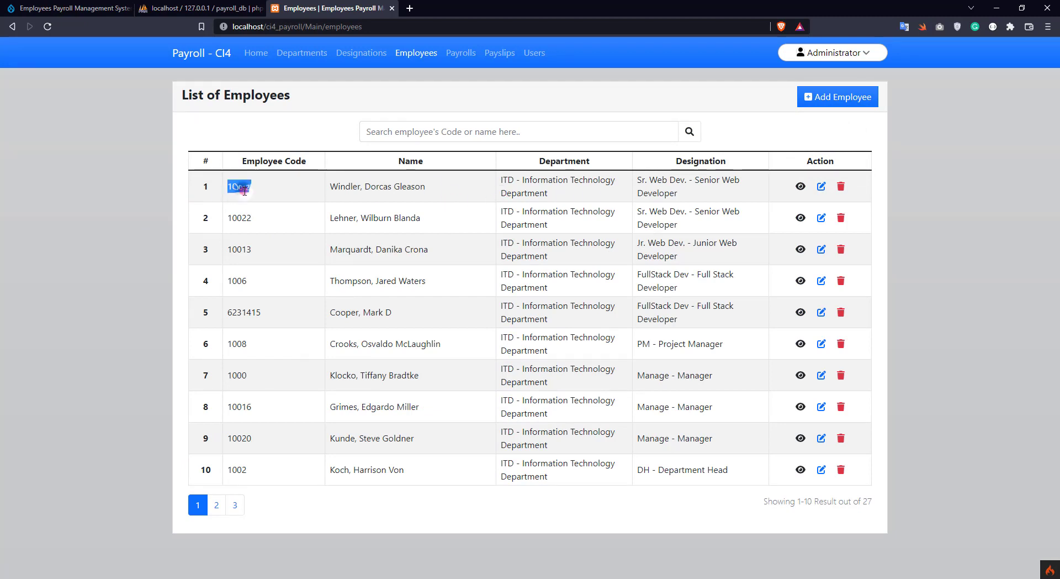
pyautogui.rightClick(228, 183)
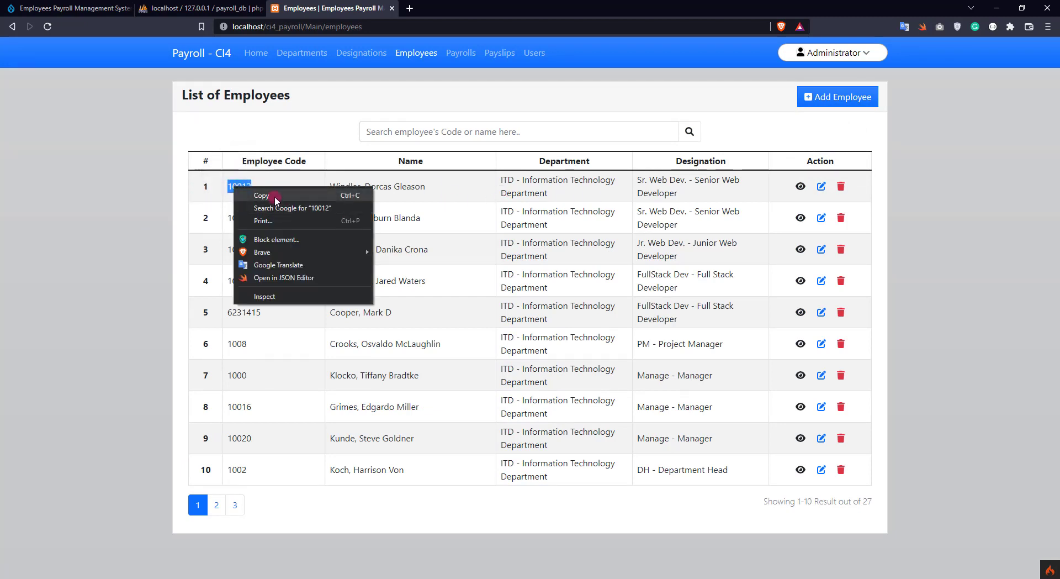
pyautogui.click(245, 191)
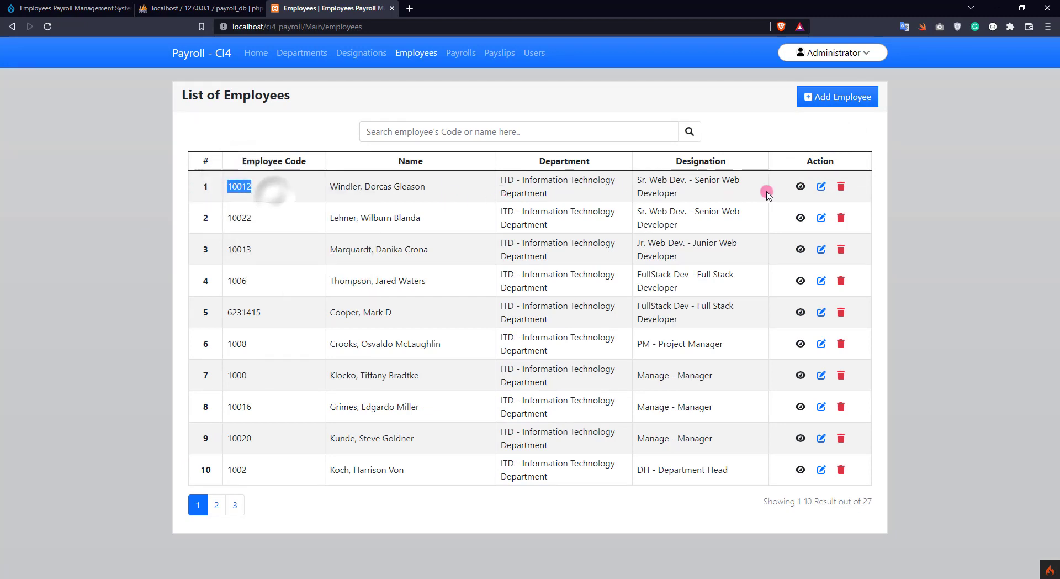
pyautogui.click(841, 187)
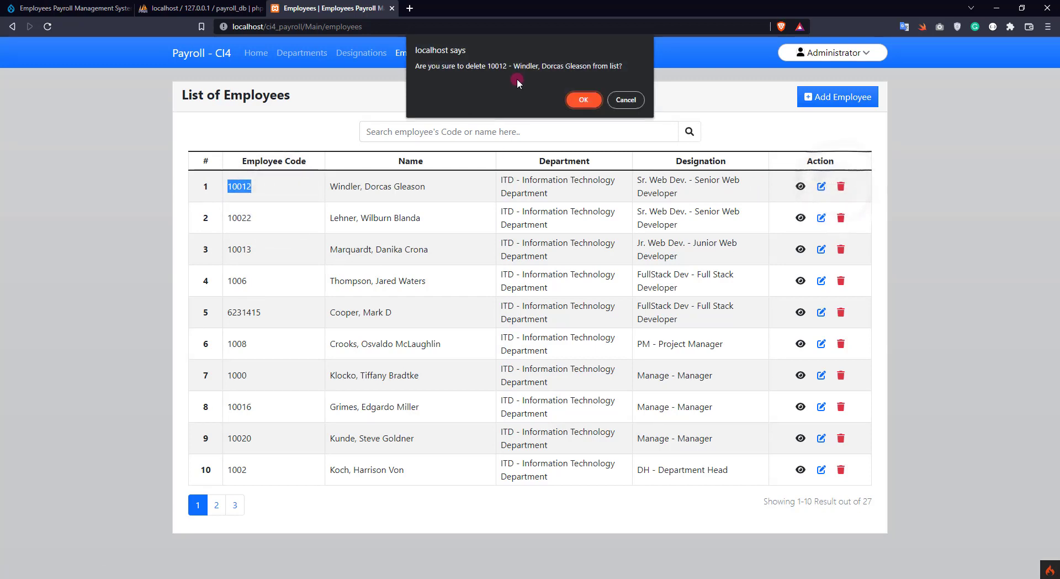
pyautogui.click(584, 99)
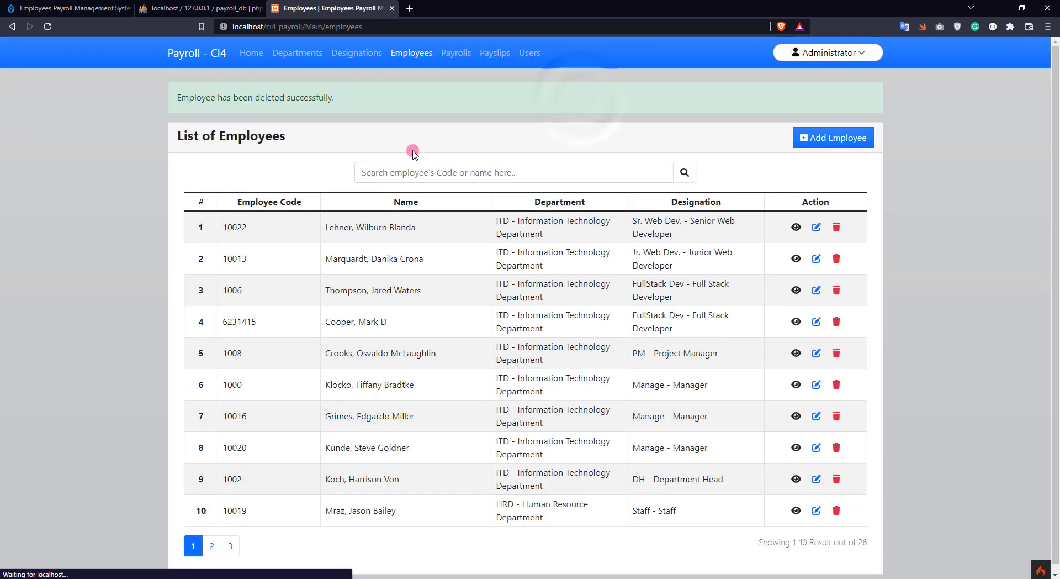
# Search code 10012 to confirm it's gone, clear the search, then go to Payrolls
pyautogui.write('10012')
pyautogui.press('Return')
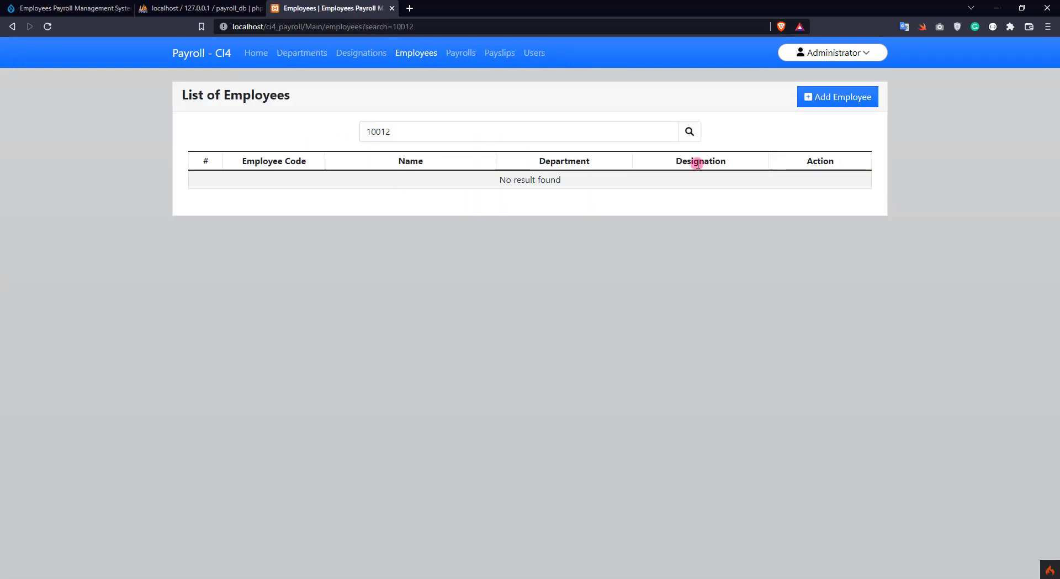
pyautogui.click(602, 134)
pyautogui.hotkey('ctrl', 'a')
pyautogui.press('BackSpace')
pyautogui.press('Return')
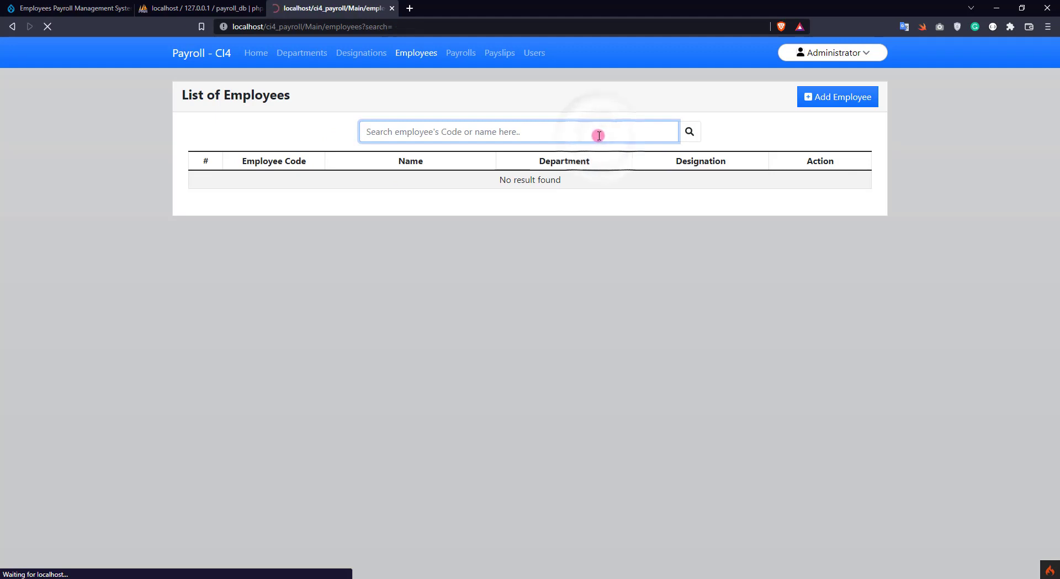
pyautogui.click(462, 52)
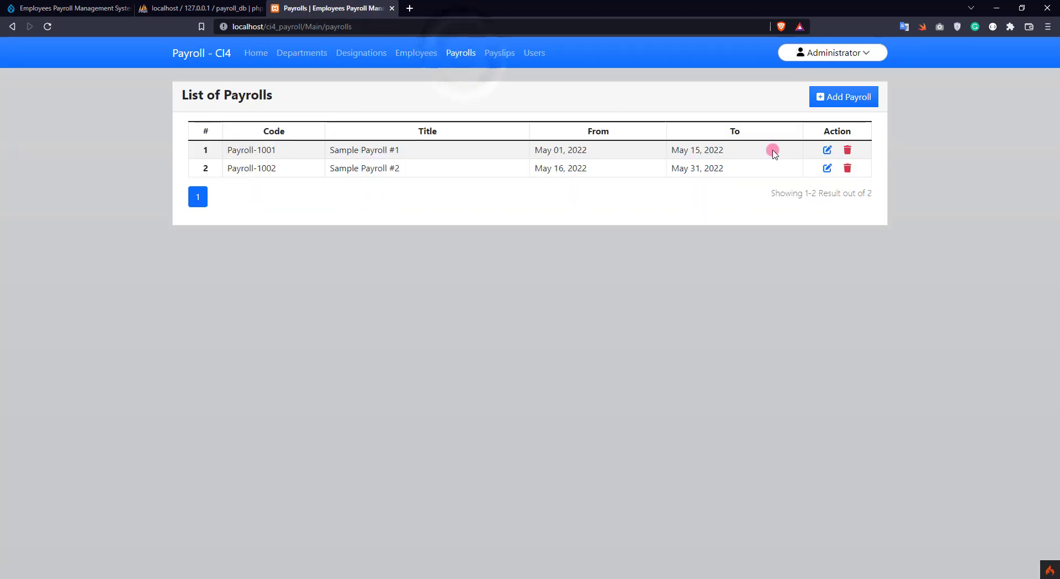
# Create Payroll #3 'Payroll for Jun 1-15' from 06/01/2022 to 06/15/2022 and save it
pyautogui.click(845, 97)
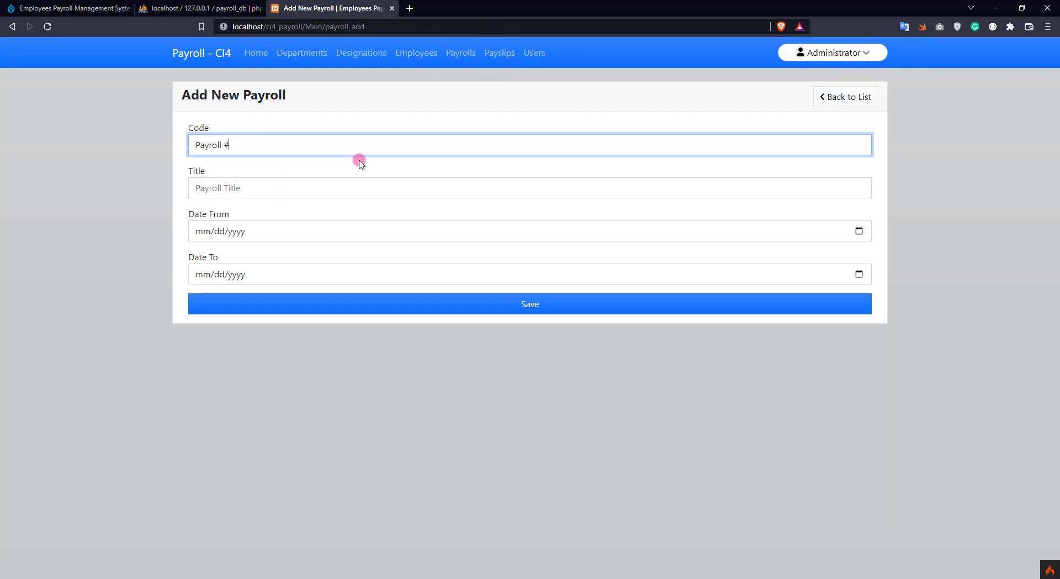
pyautogui.press('Tab')
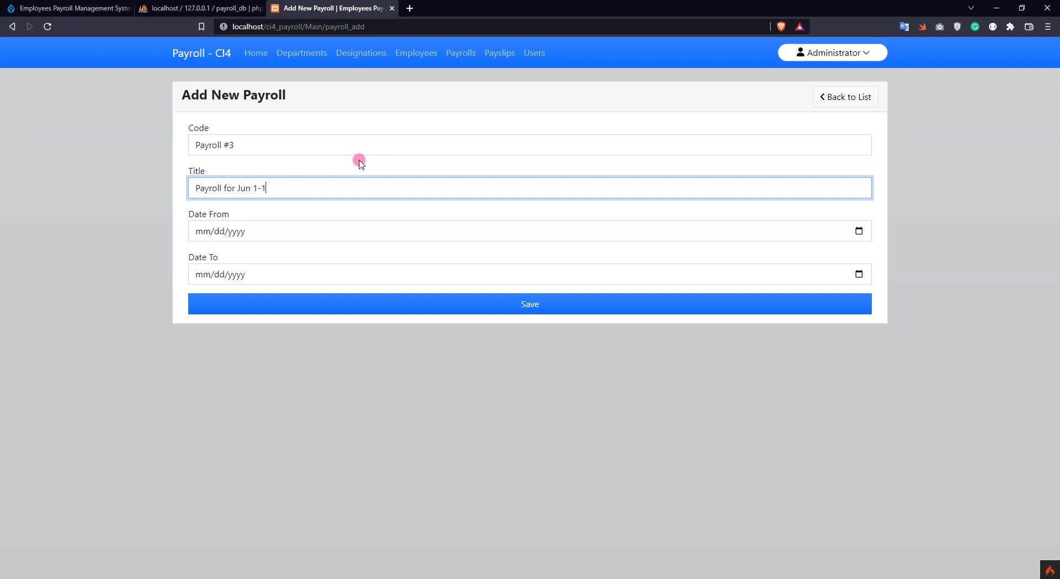
pyautogui.click(206, 231)
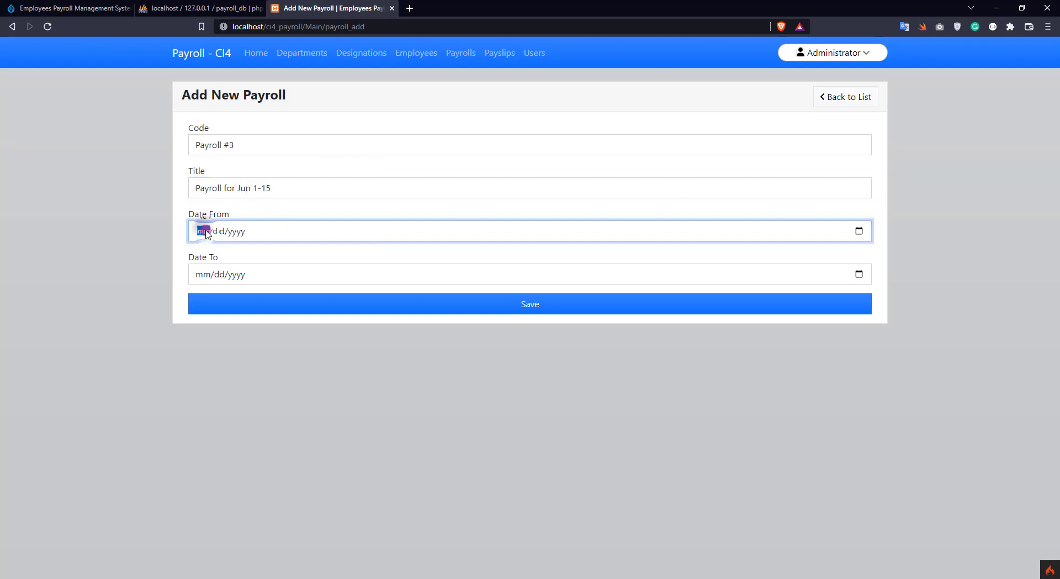
pyautogui.write('06/01/2022')
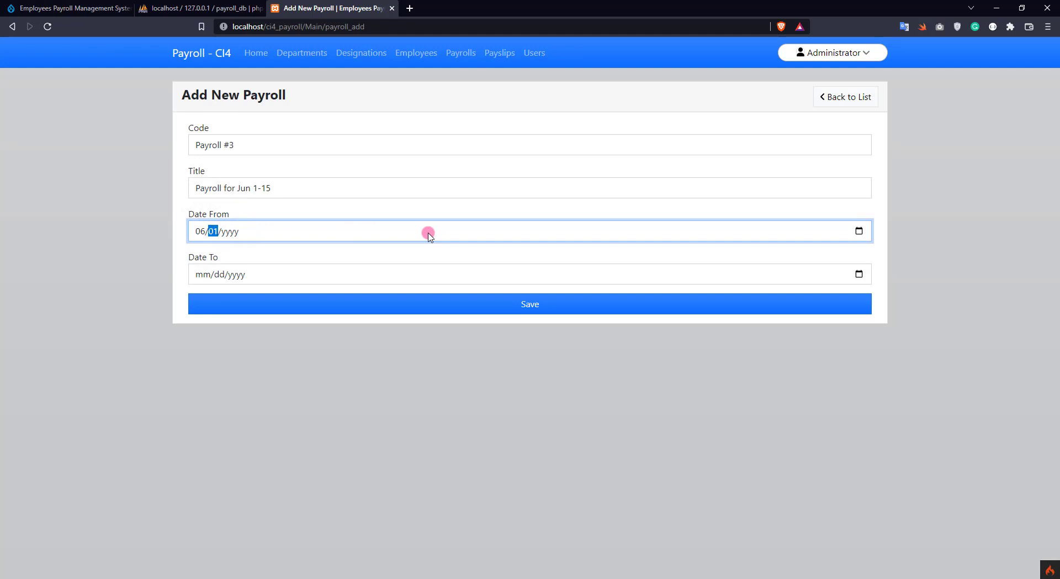
pyautogui.press('Tab')
pyautogui.write('06/15/2022')
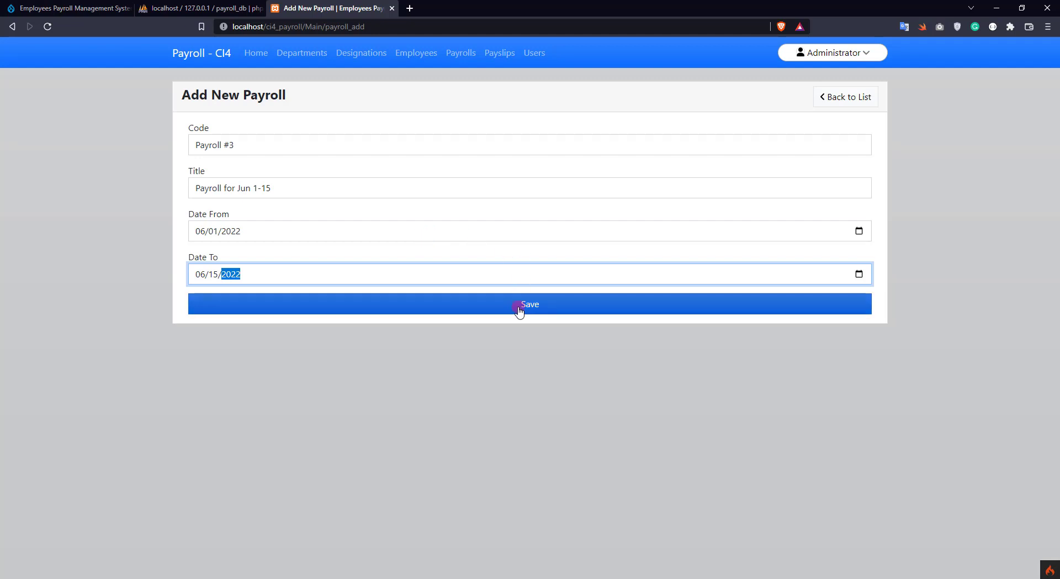
pyautogui.click(519, 308)
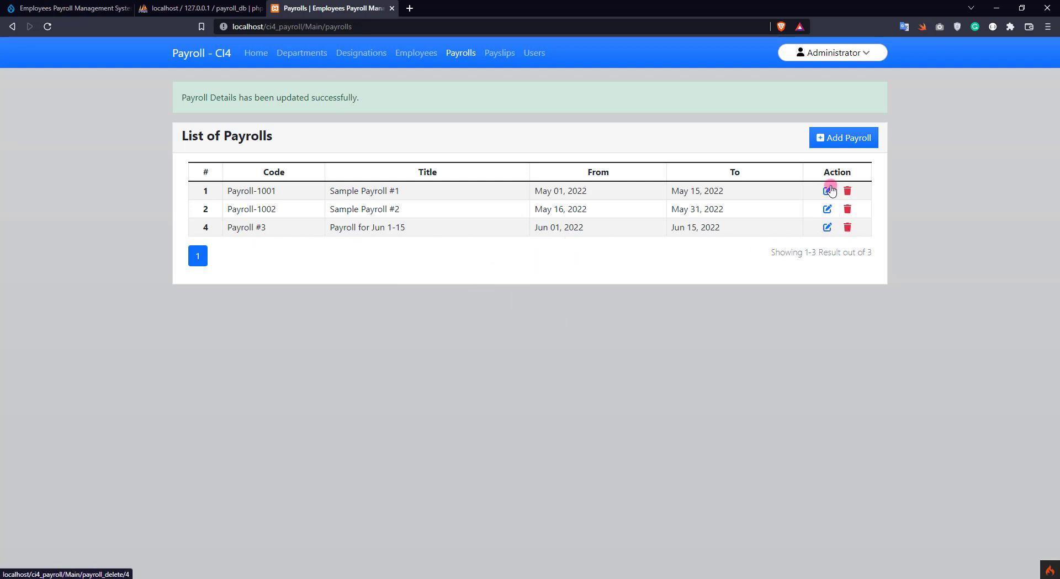
# Fill in a new payroll's code, title and dates 06/16/2022 to 06/31/2022, and try saving
pyautogui.click(854, 140)
pyautogui.click(232, 145)
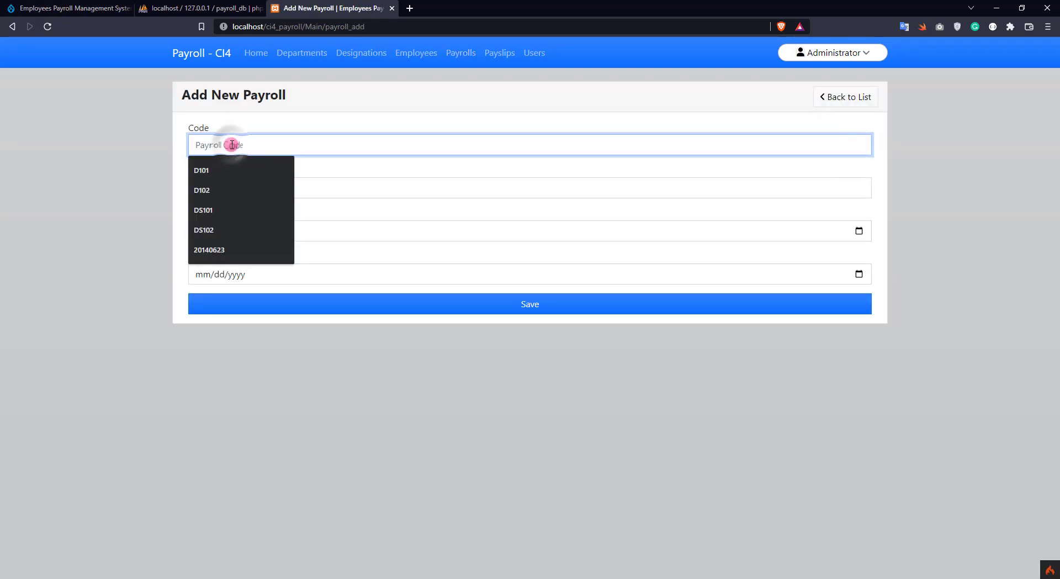
pyautogui.write('Payroll #1')
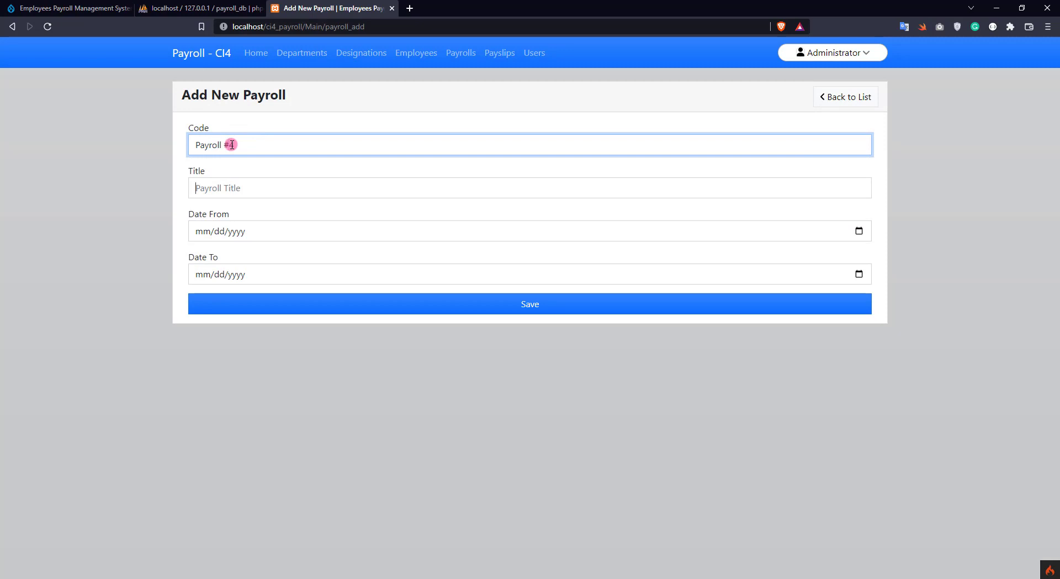
pyautogui.press('Tab')
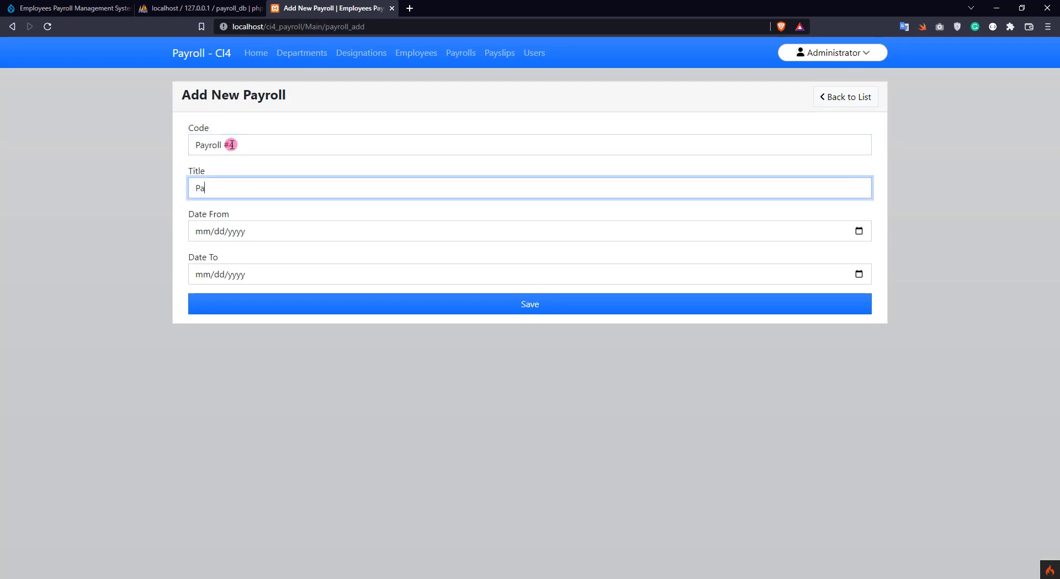
pyautogui.write('Payroll for Jun 16-31')
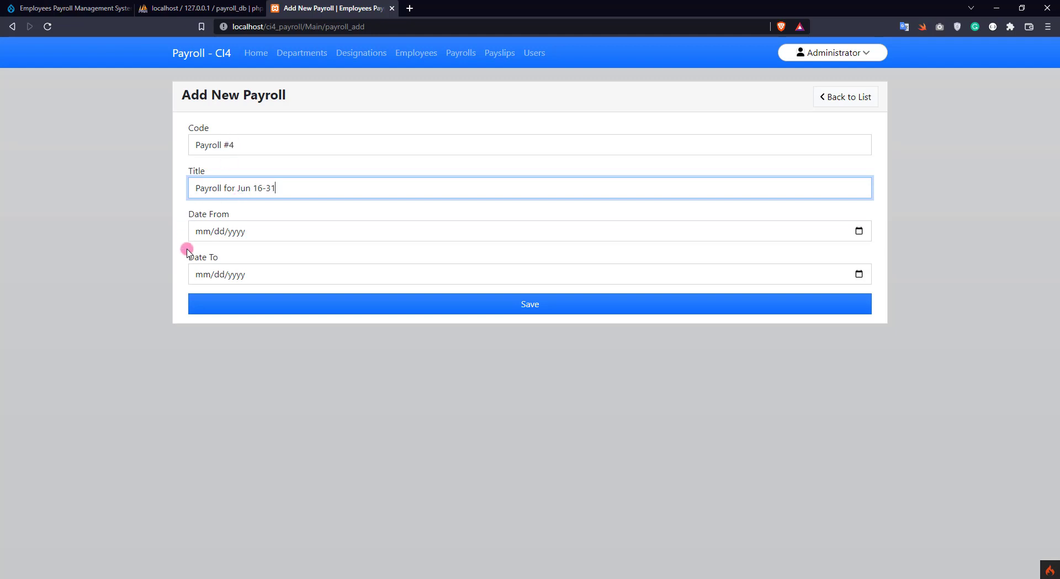
pyautogui.click(200, 231)
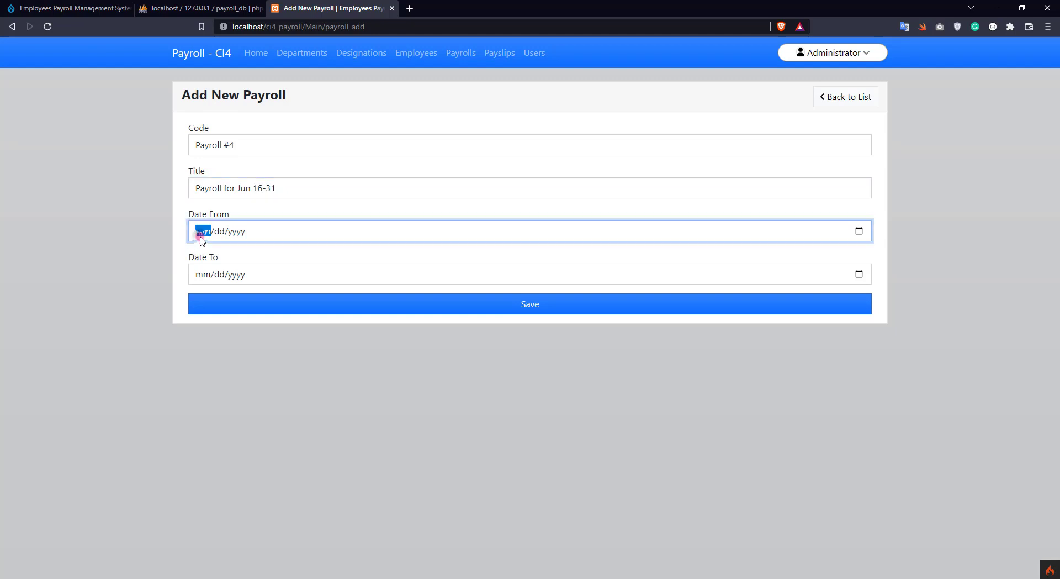
pyautogui.write('06/')
pyautogui.write('16/')
pyautogui.write('2022')
pyautogui.press('Tab')
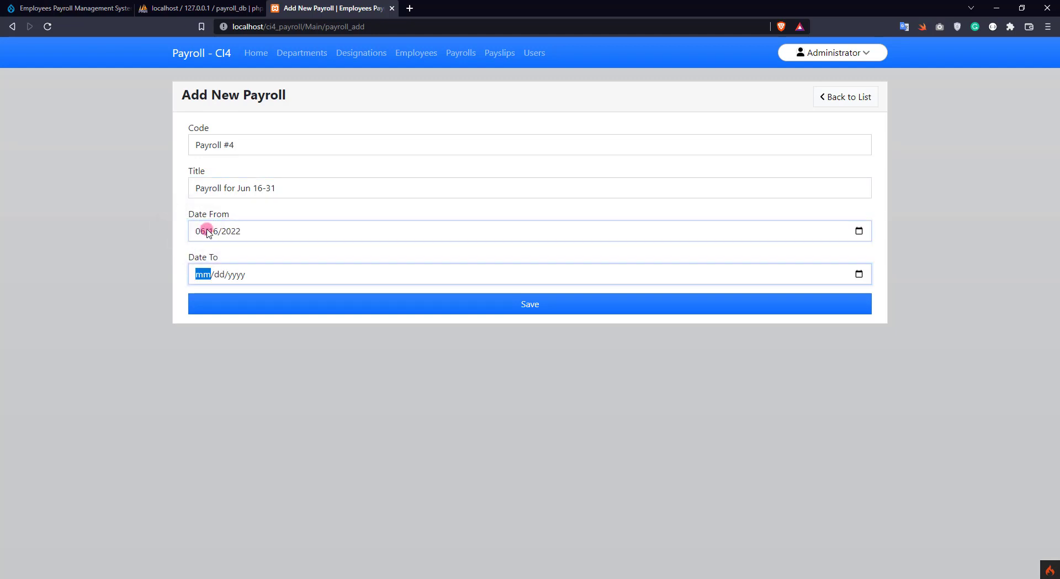
pyautogui.write('06/31/2022')
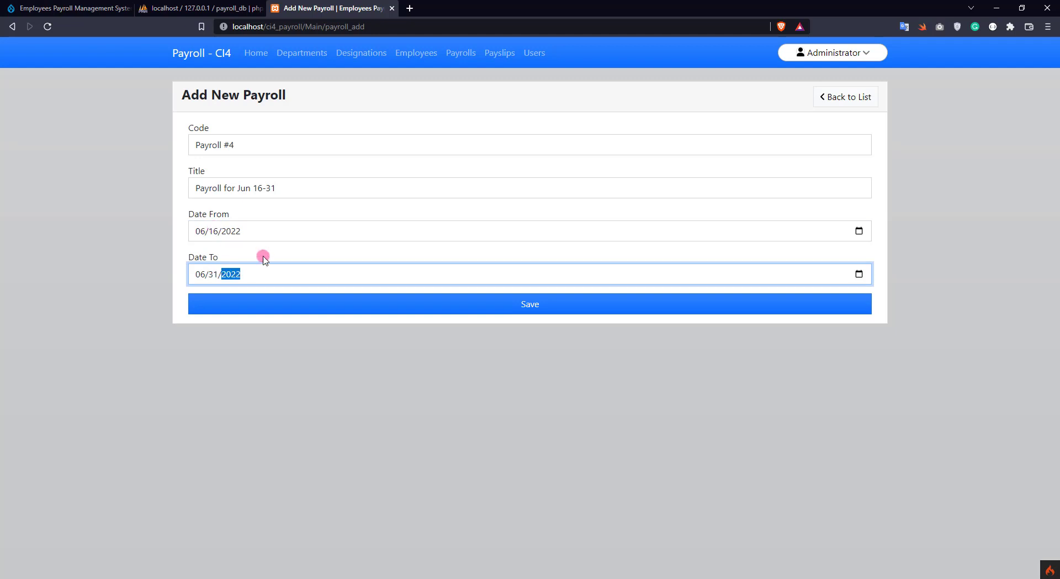
pyautogui.click(309, 306)
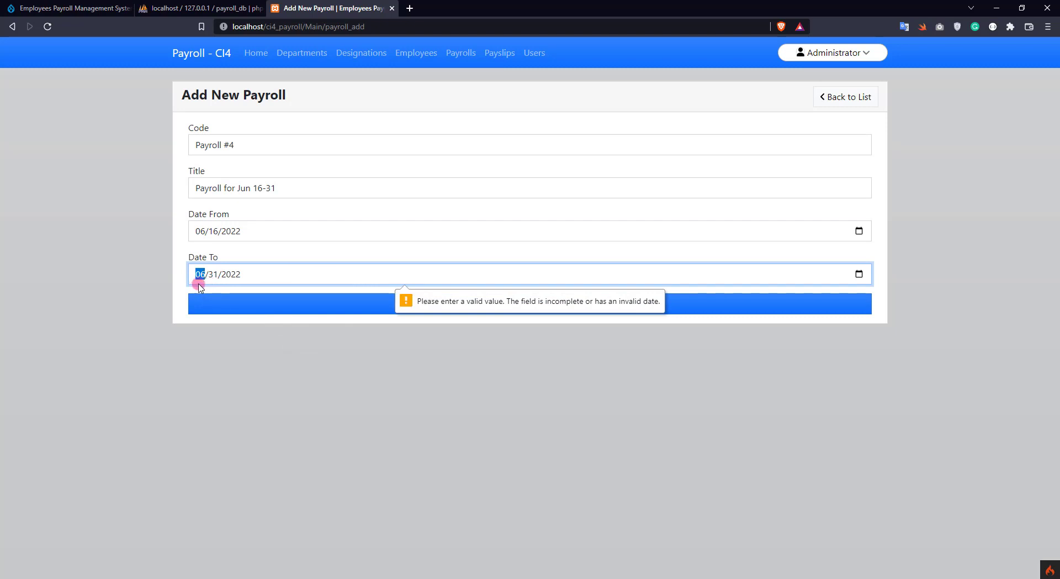
# Correct the end date to June 30, remove the title's stray 1, and save Payroll #4
pyautogui.click(214, 274)
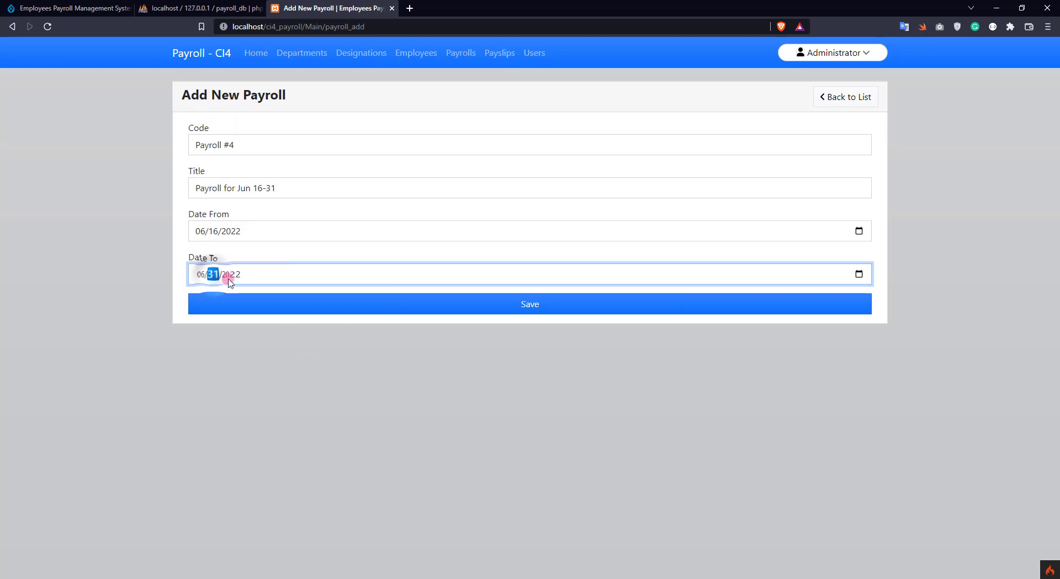
pyautogui.click(858, 274)
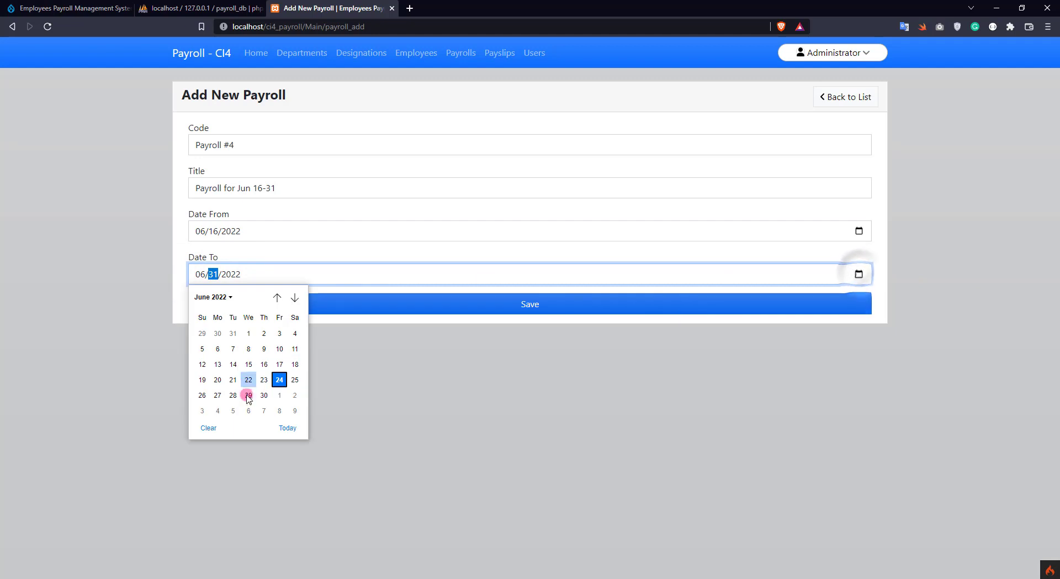
pyautogui.click(264, 395)
pyautogui.click(274, 187)
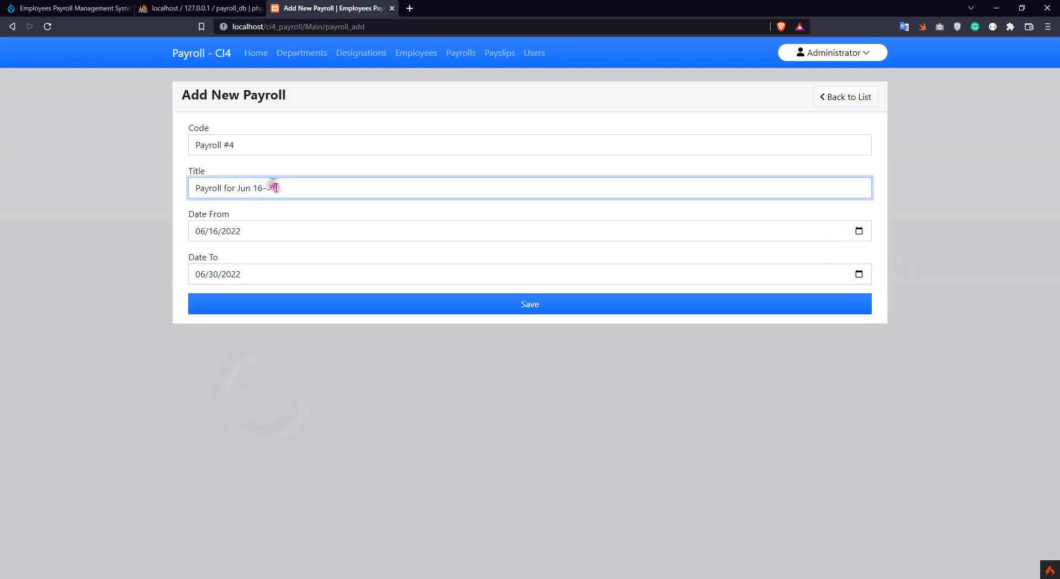
pyautogui.press('BackSpace')
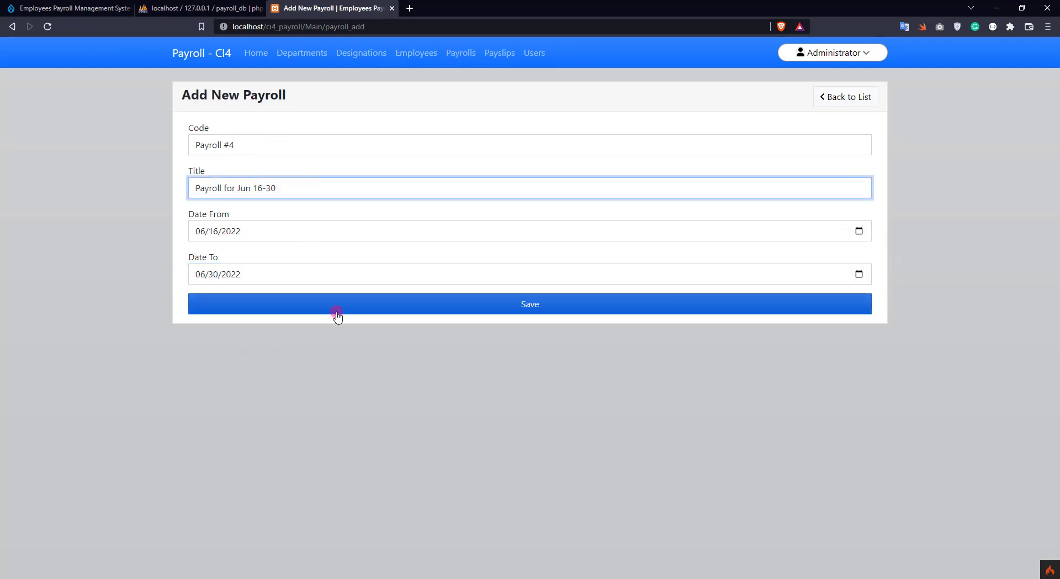
pyautogui.click(329, 308)
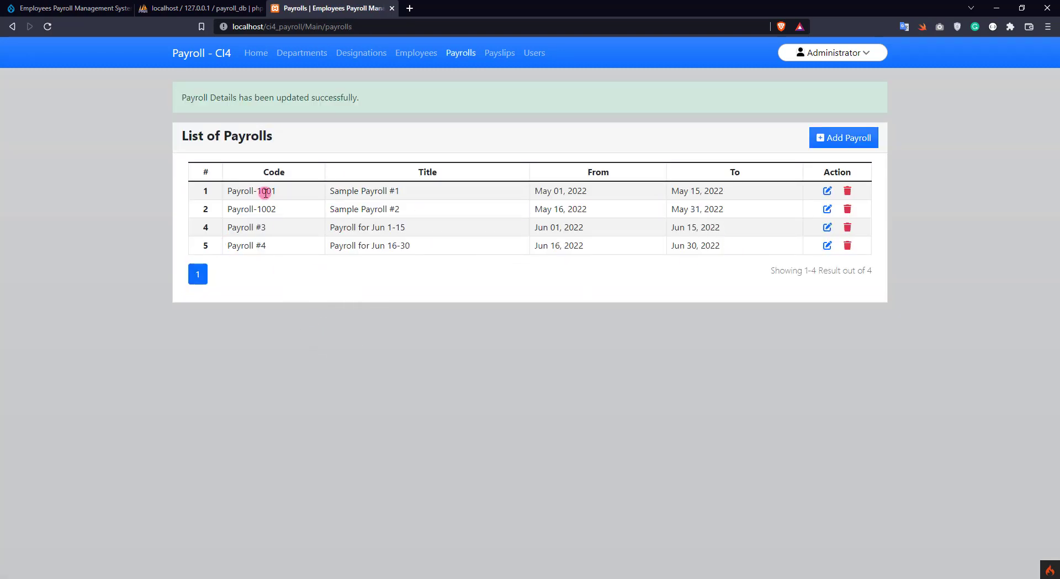
# Append ' - updated' to Payroll #4's title, update it, and return to the list
pyautogui.click(827, 245)
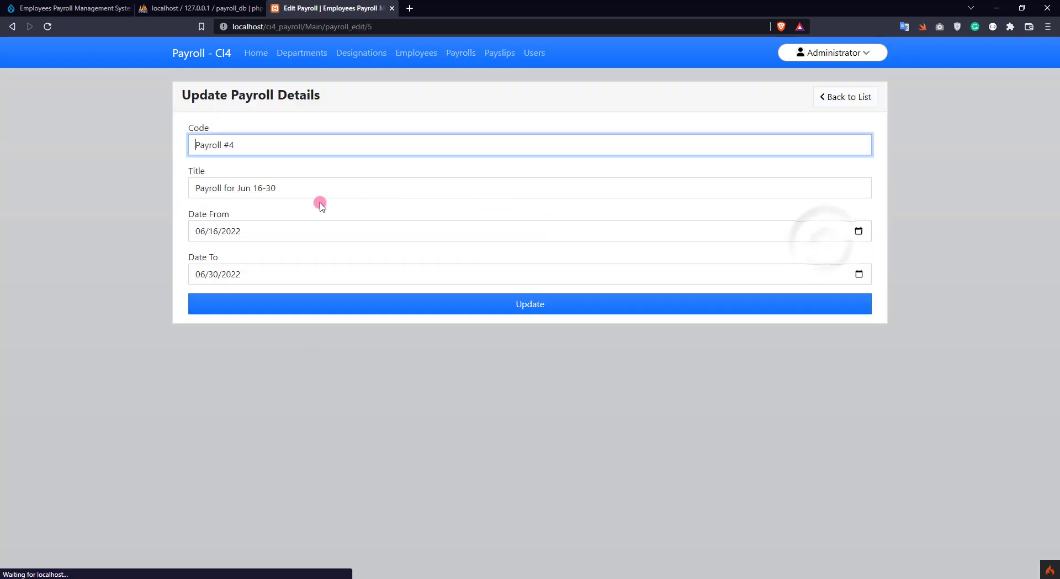
pyautogui.click(331, 186)
pyautogui.write('- updated')
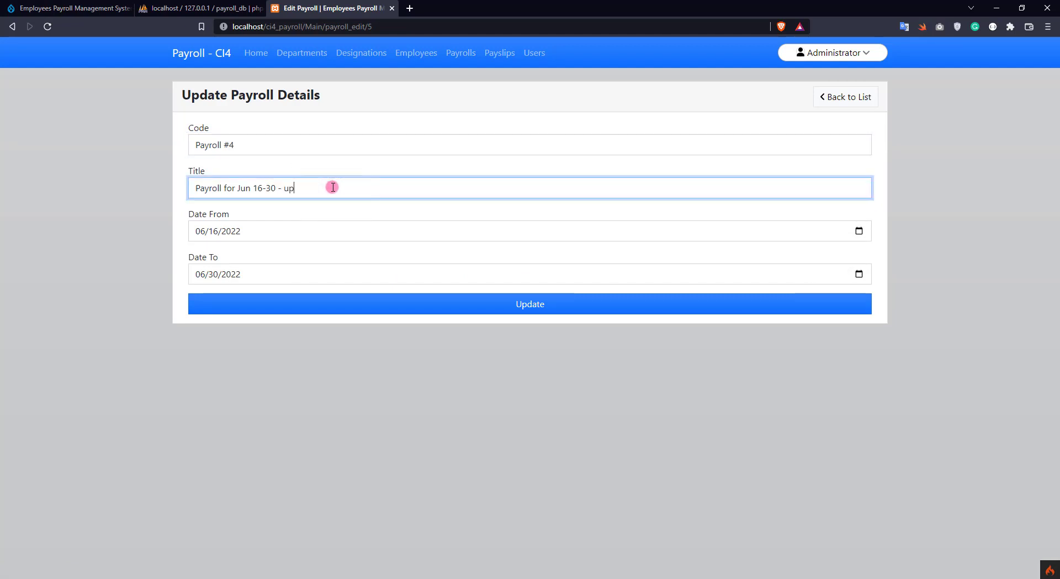
pyautogui.click(561, 303)
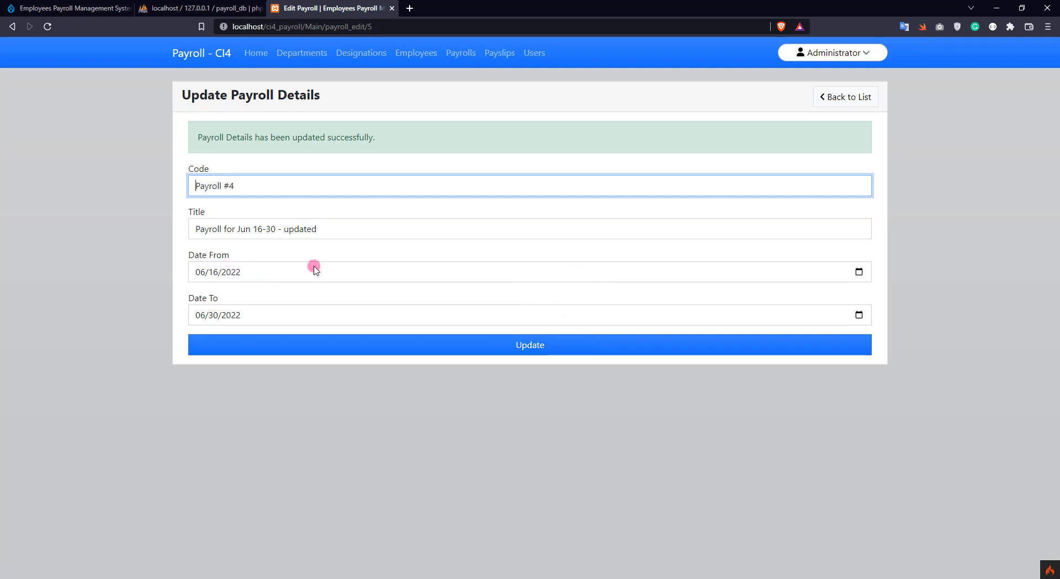
pyautogui.click(827, 108)
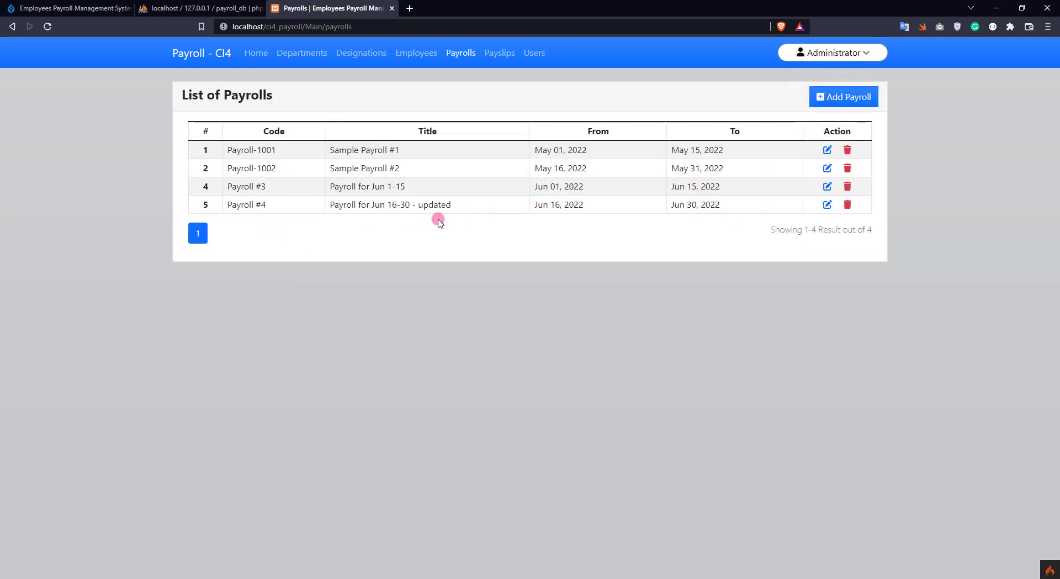
# Delete Payroll #4, confirm, and go to the payslips list
pyautogui.click(848, 204)
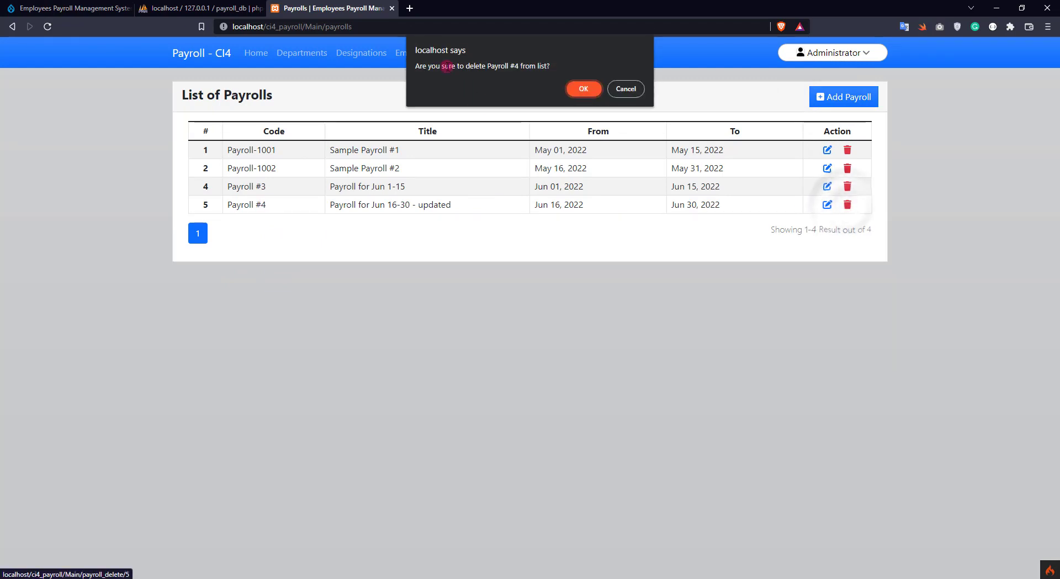
pyautogui.click(577, 88)
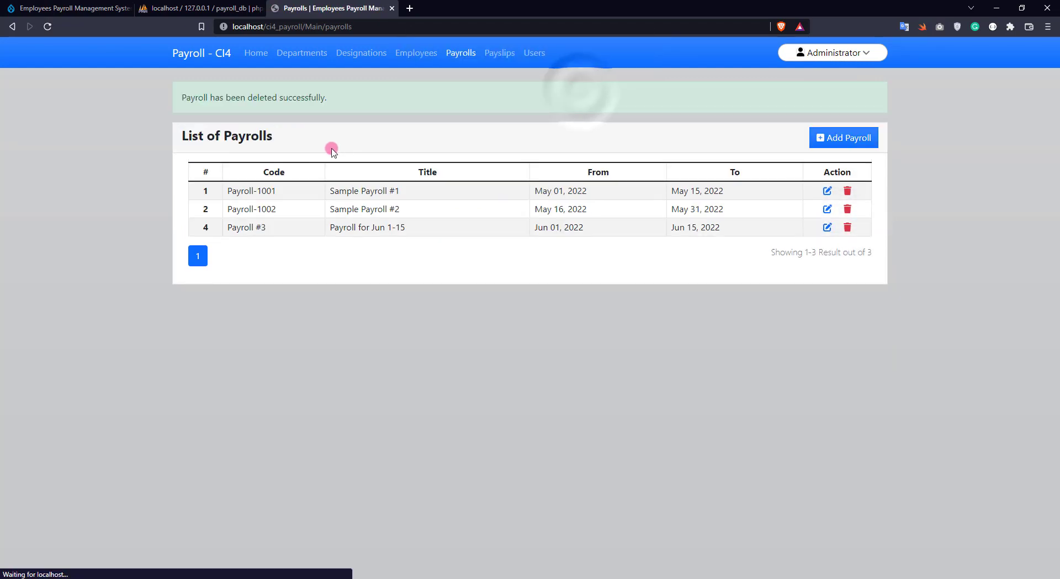
pyautogui.click(514, 58)
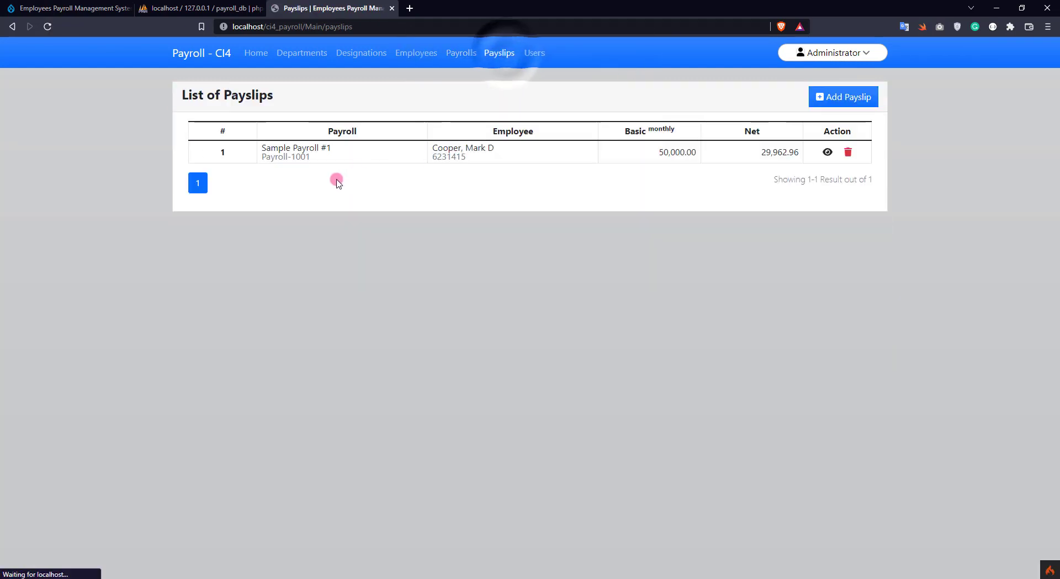
# Begin a payslip for Payroll #3, pick the employee found by '23', with 11 days present and 25 late minutes
pyautogui.click(857, 96)
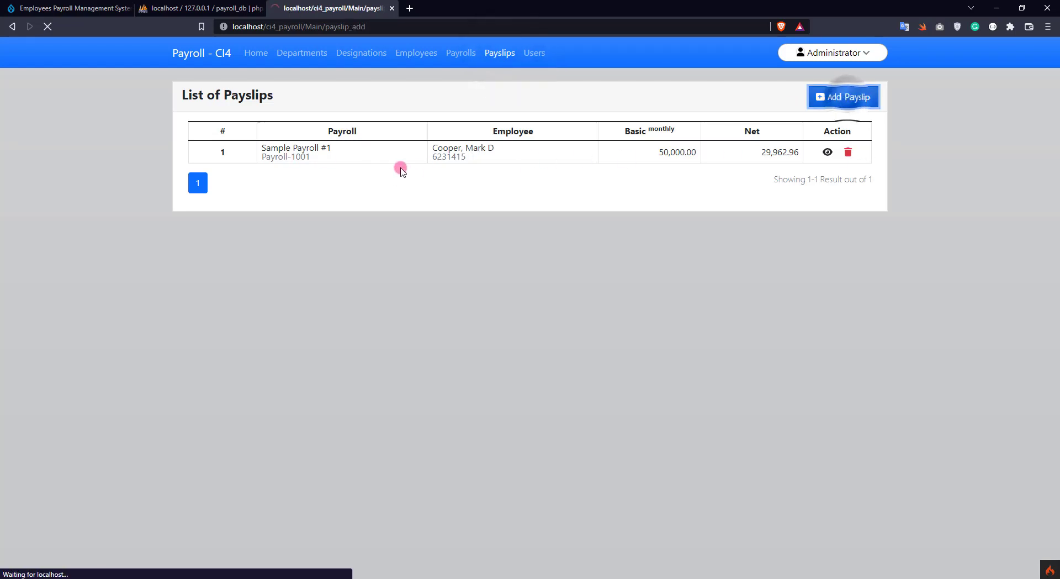
pyautogui.click(283, 149)
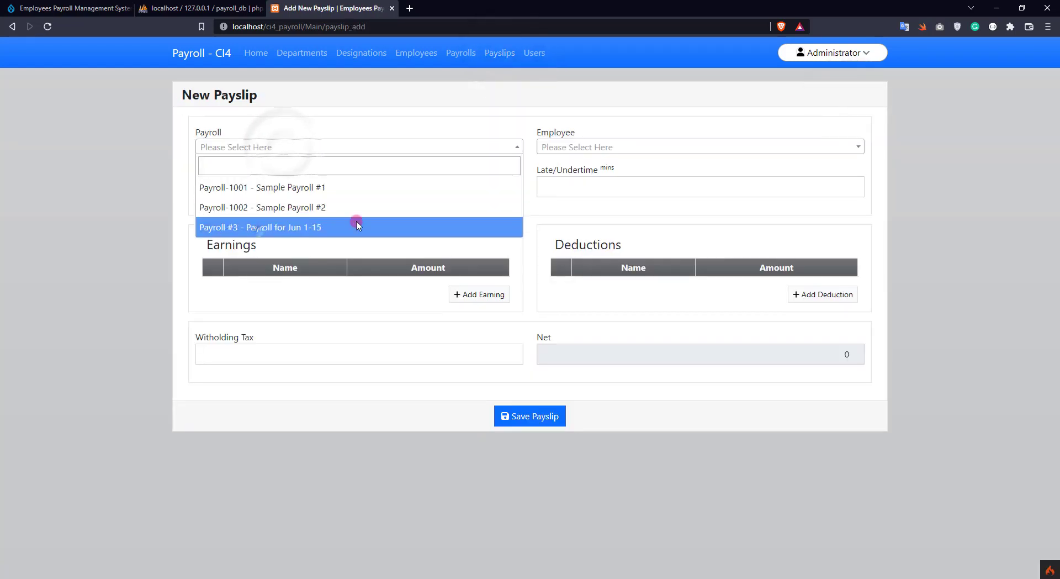
pyautogui.click(281, 227)
pyautogui.click(613, 149)
pyautogui.click(593, 165)
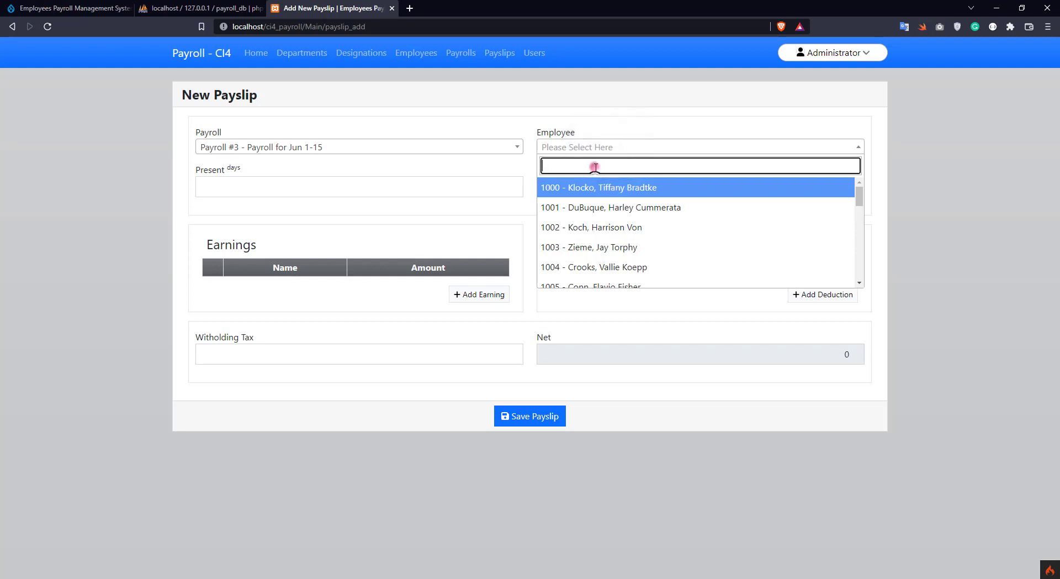
pyautogui.write('23')
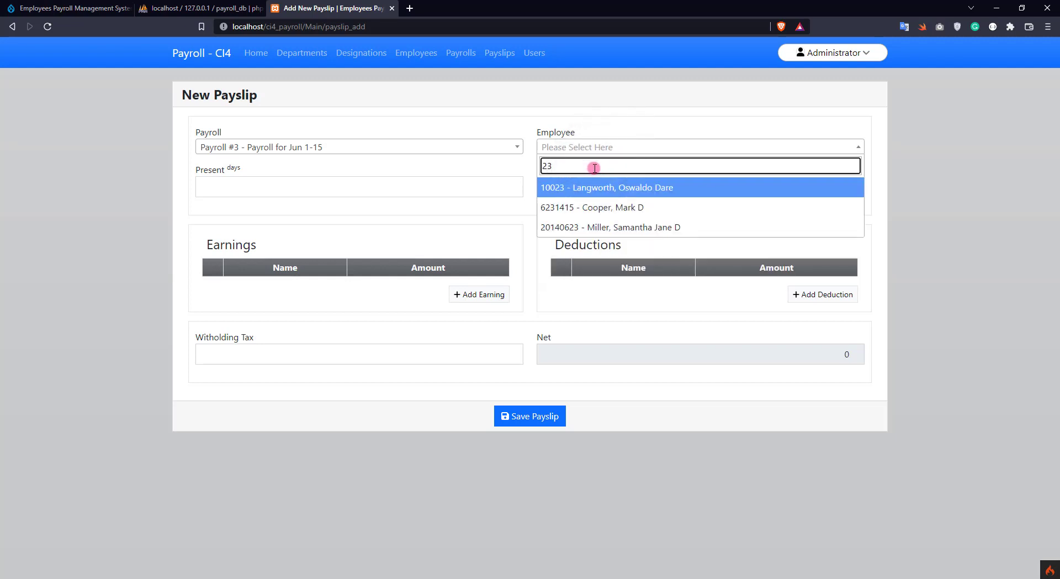
pyautogui.click(578, 232)
pyautogui.click(339, 182)
pyautogui.write('11')
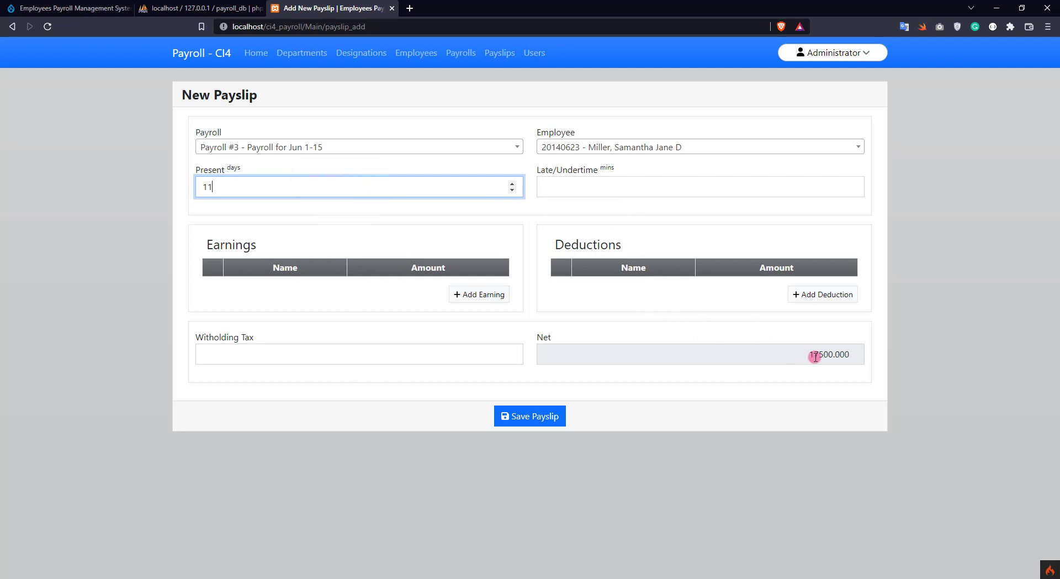
pyautogui.click(577, 188)
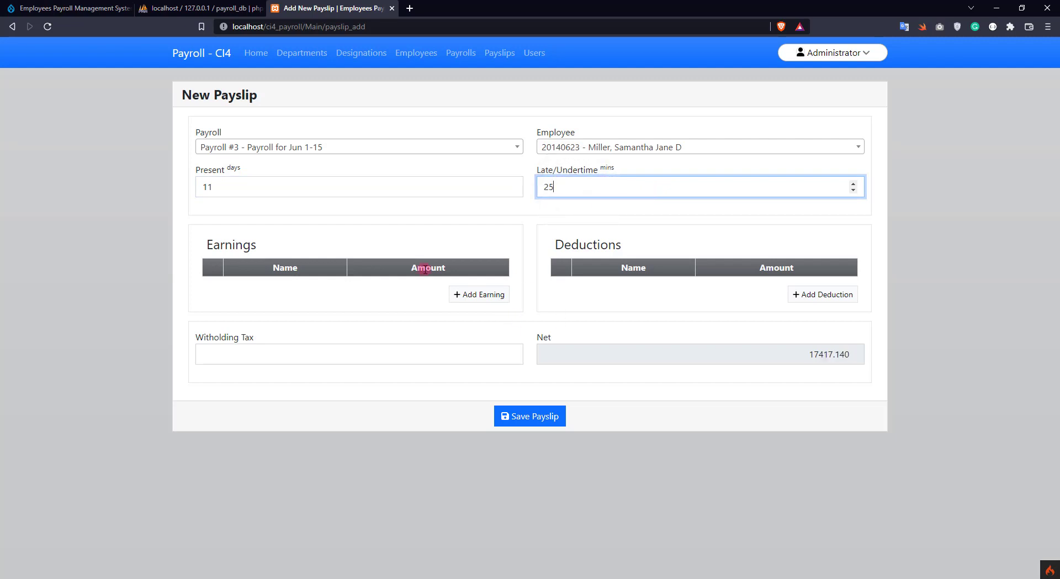
# Add earning rows Overtime 3500 and Gas Allowance 1500 to the payslip
pyautogui.click(479, 295)
pyautogui.click(251, 289)
pyautogui.write('Overtime')
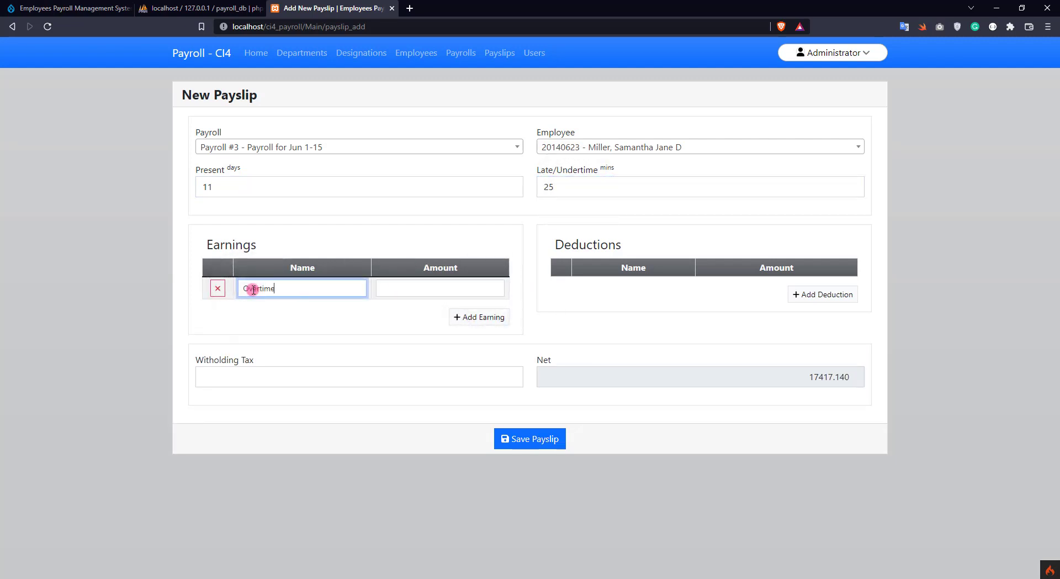
pyautogui.press('Tab')
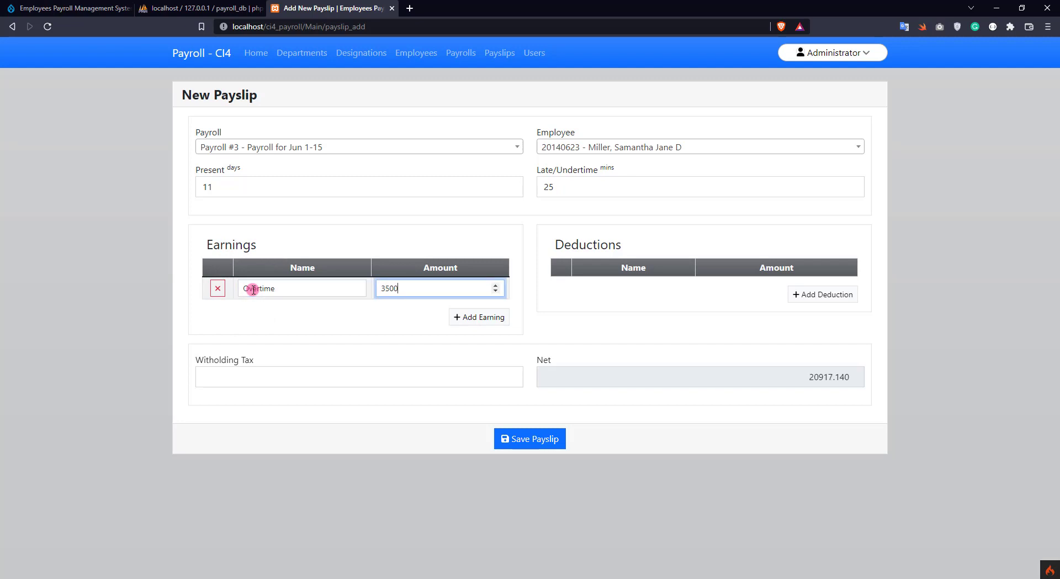
pyautogui.click(464, 317)
pyautogui.click(260, 312)
pyautogui.write('A')
pyautogui.press('BackSpace')
pyautogui.write('Gas Allowance')
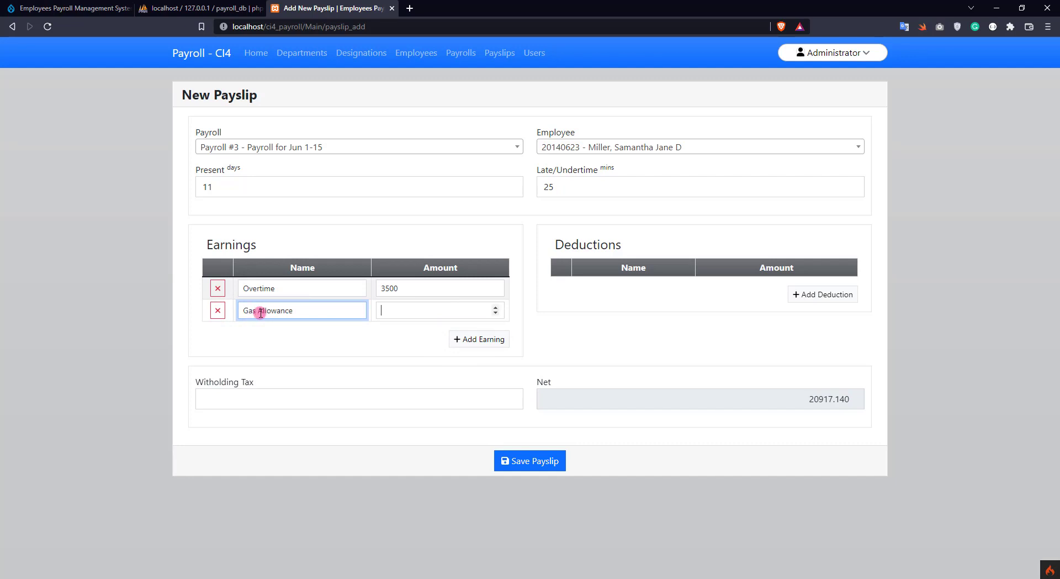
pyautogui.press('Tab')
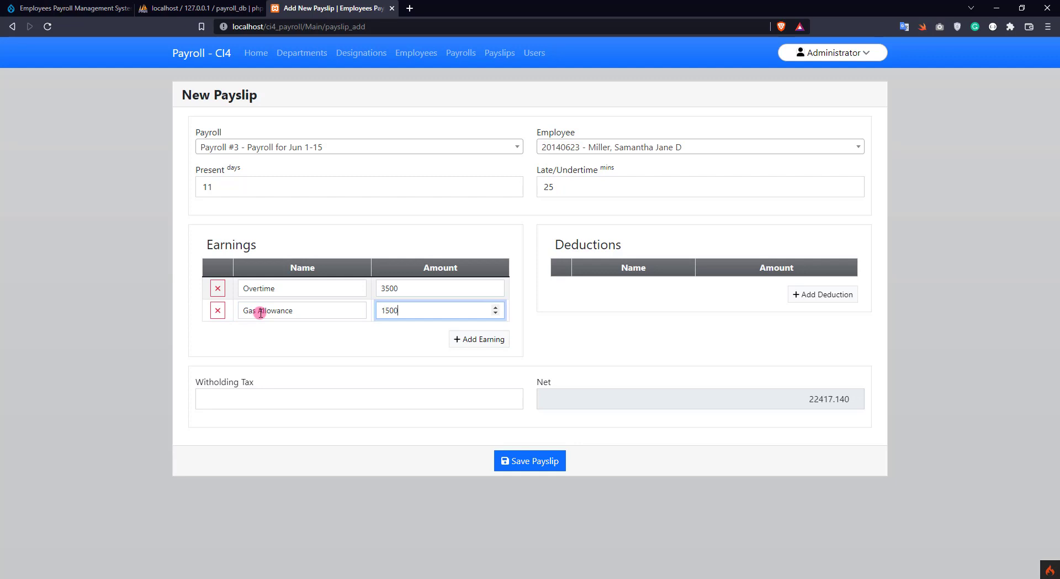
# Add a third earning, Other Allowance, for 3400
pyautogui.click(480, 339)
pyautogui.click(263, 332)
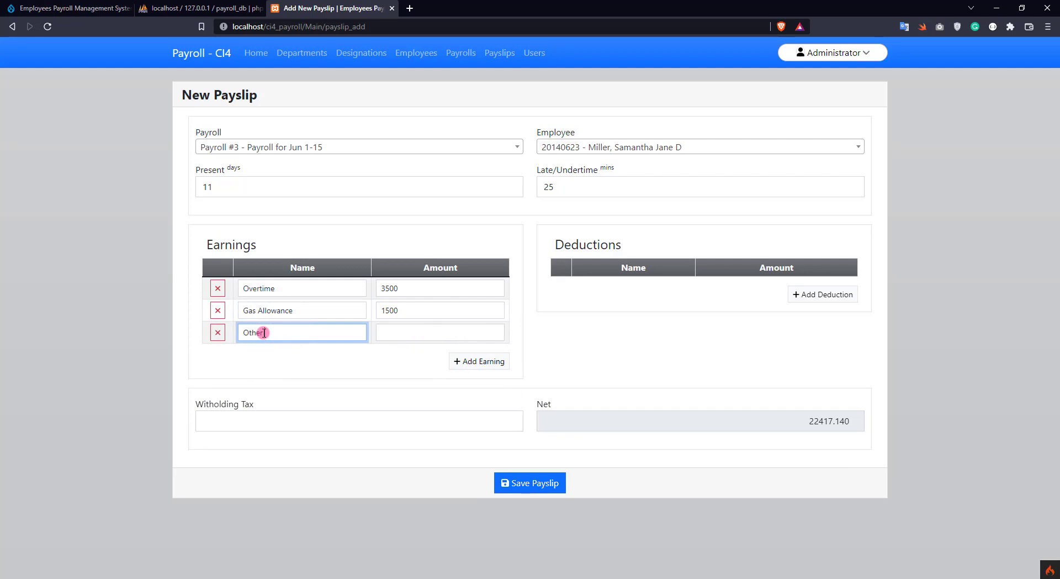
pyautogui.write('Other Allowance')
pyautogui.press('Tab')
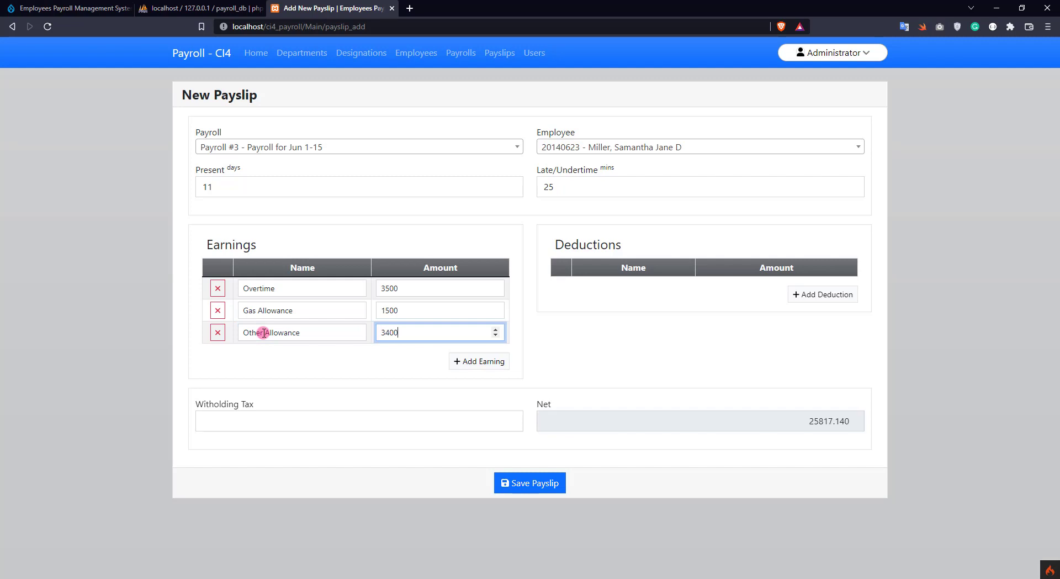
# Add deduction rows Pagibig 500 and SSS 450
pyautogui.click(817, 294)
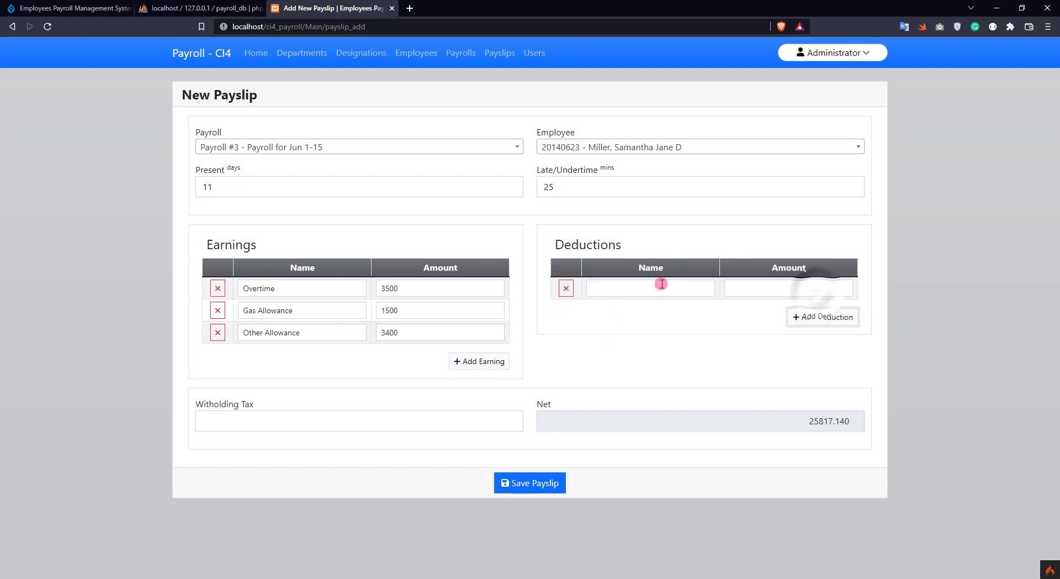
pyautogui.click(803, 317)
pyautogui.click(640, 295)
pyautogui.write('Pagibig')
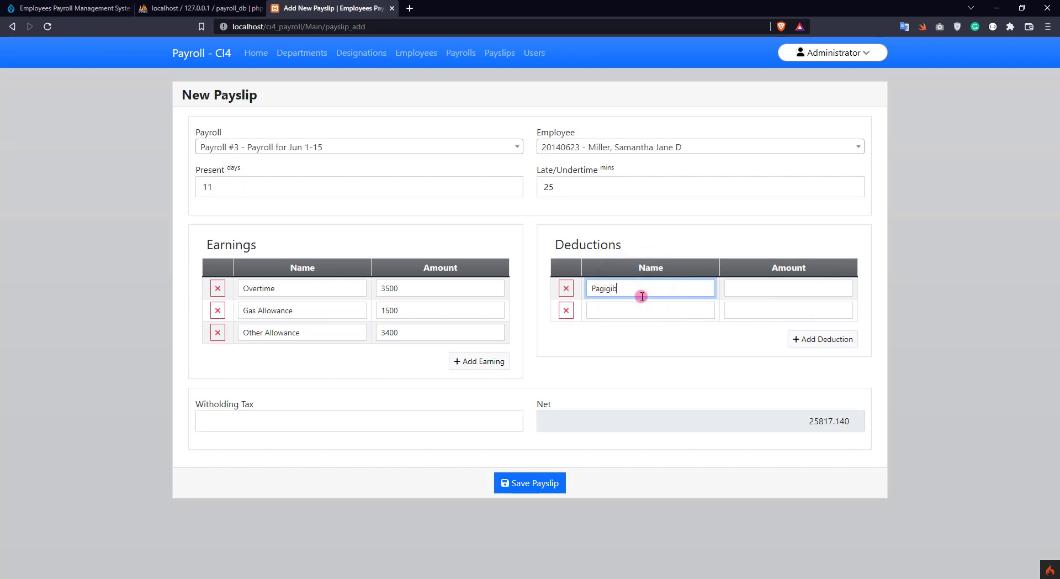
pyautogui.press('Tab')
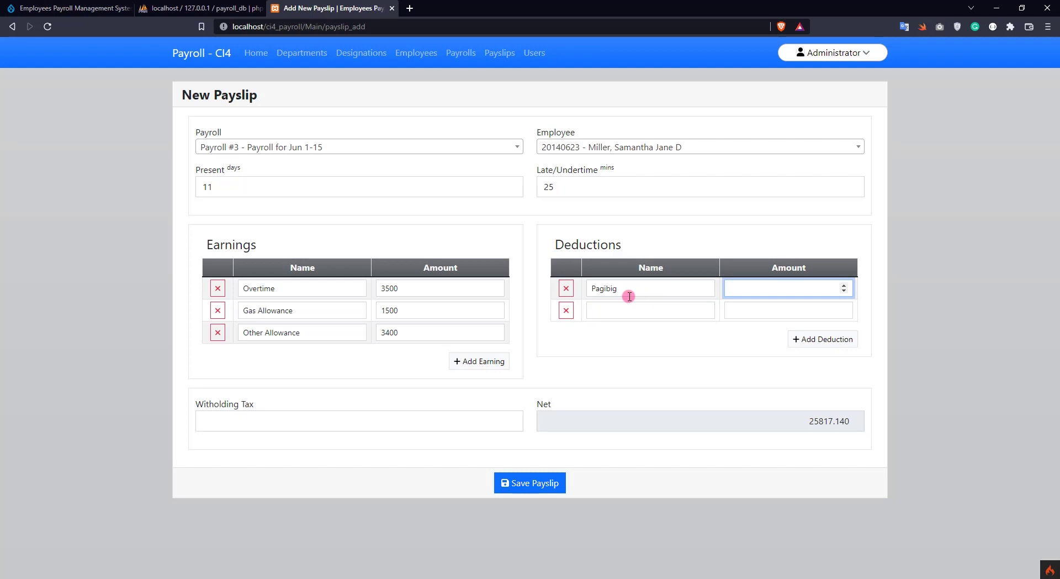
pyautogui.write('500')
pyautogui.press('Tab')
pyautogui.write('SSS')
pyautogui.click(748, 310)
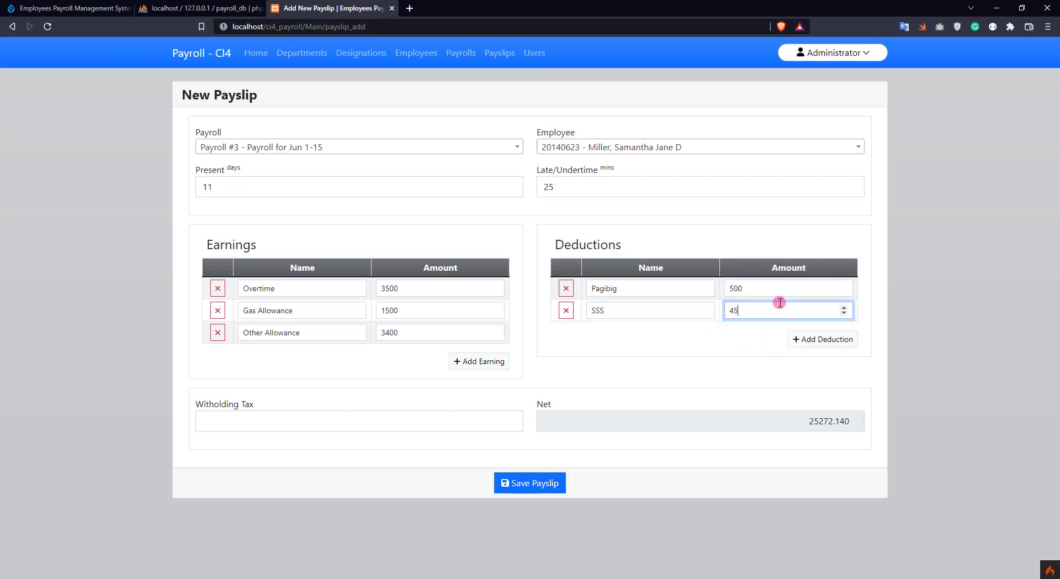
# Add a PhilHelth deduction of 575, enter 587 withholding tax, and save the payslip
pyautogui.click(817, 339)
pyautogui.click(623, 329)
pyautogui.write('PhilHelth')
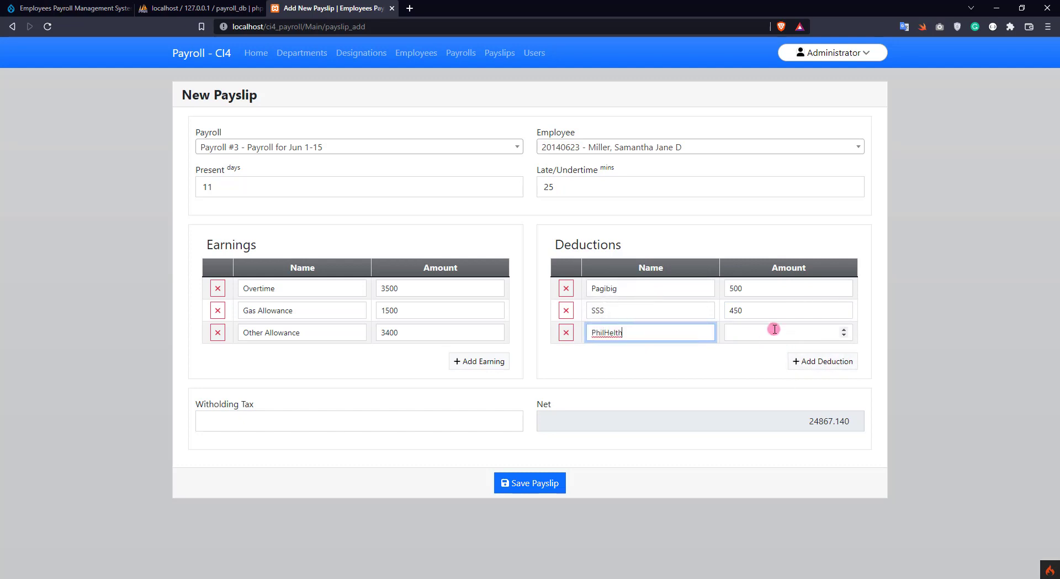
pyautogui.click(774, 332)
pyautogui.write('575')
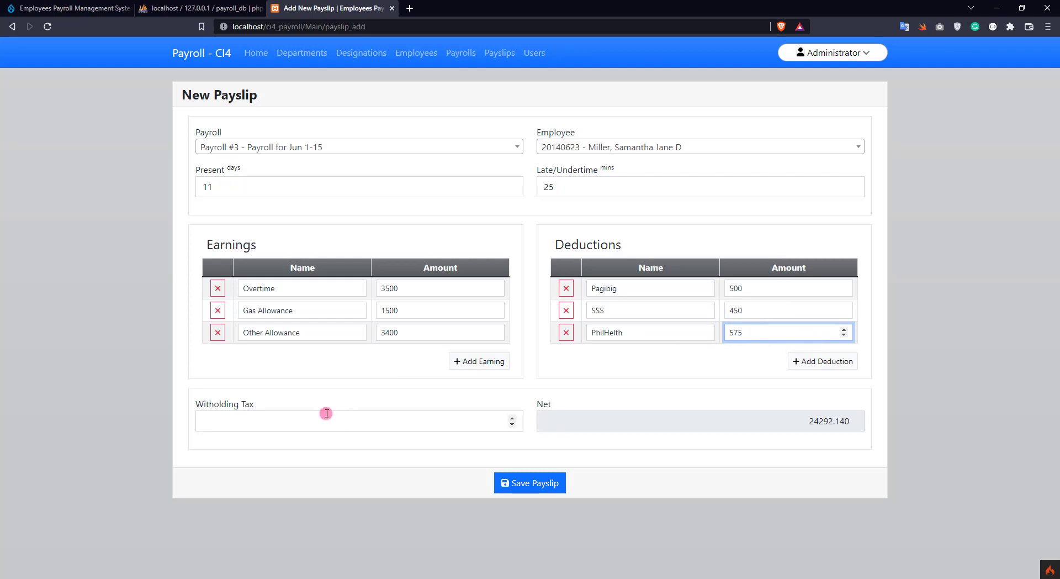
pyautogui.click(425, 416)
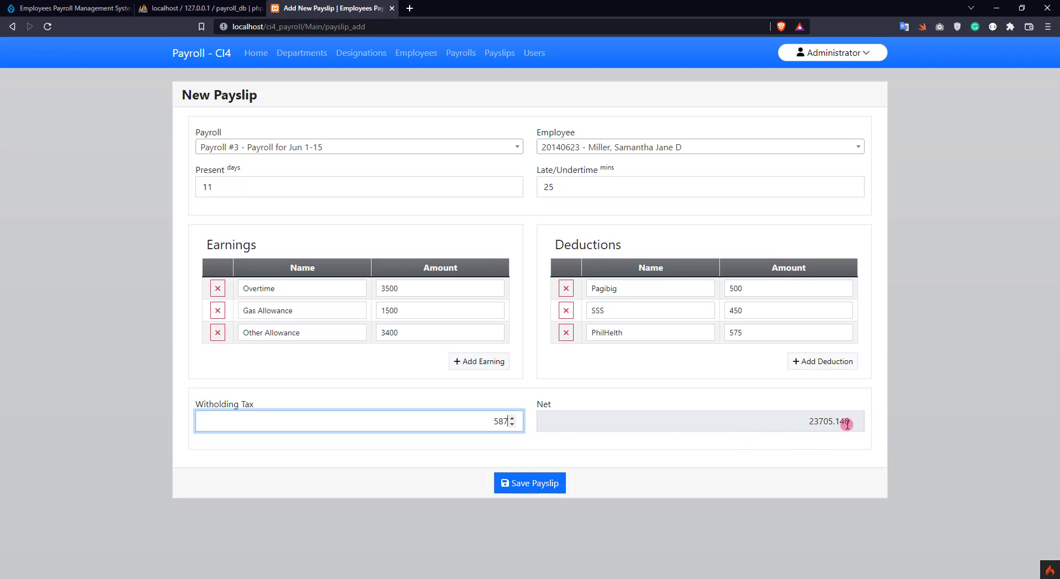
pyautogui.click(535, 485)
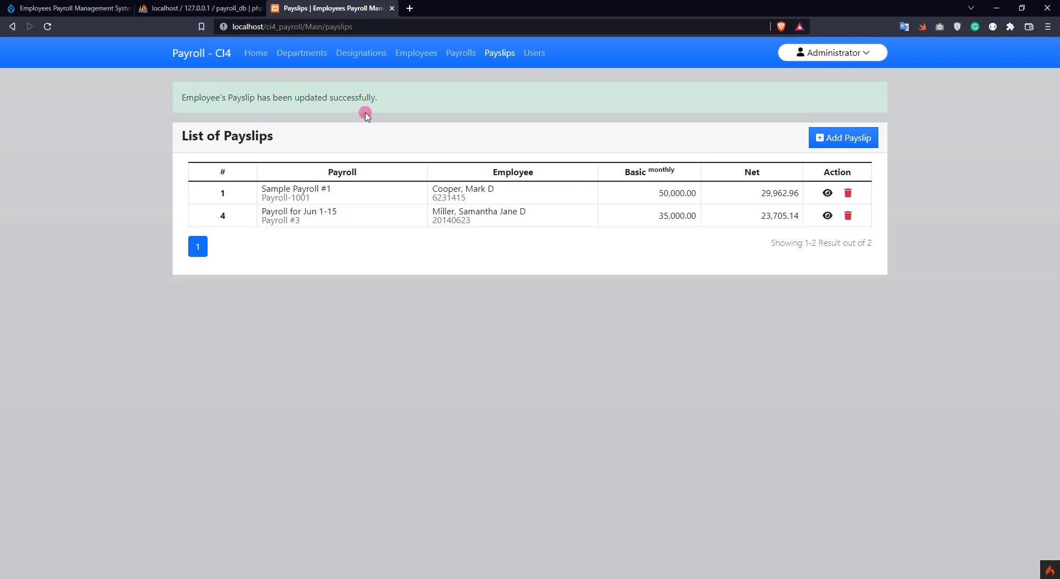
# View the Jun 1-15 payslip's details and open its print preview
pyautogui.click(828, 217)
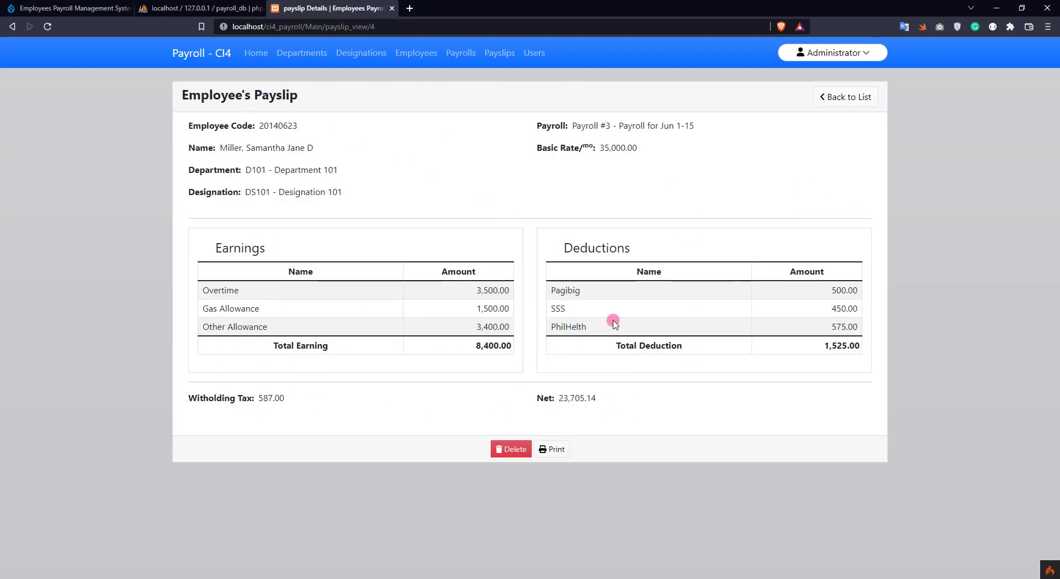
pyautogui.click(556, 449)
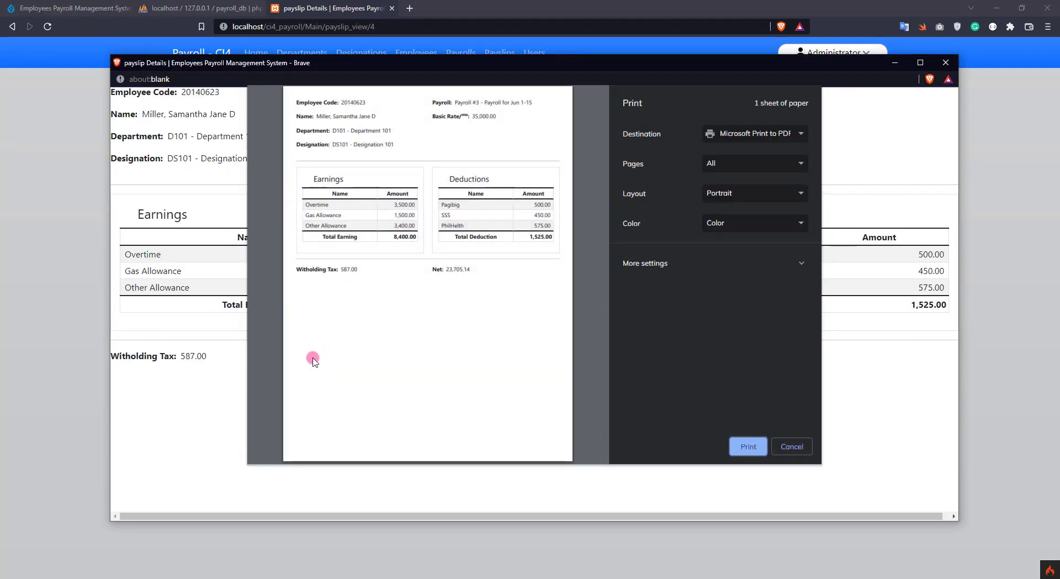
# Enlarge the Payroll #3 payslip's print preview, cancel it without printing, and return to the payslip list
pyautogui.click(280, 412)
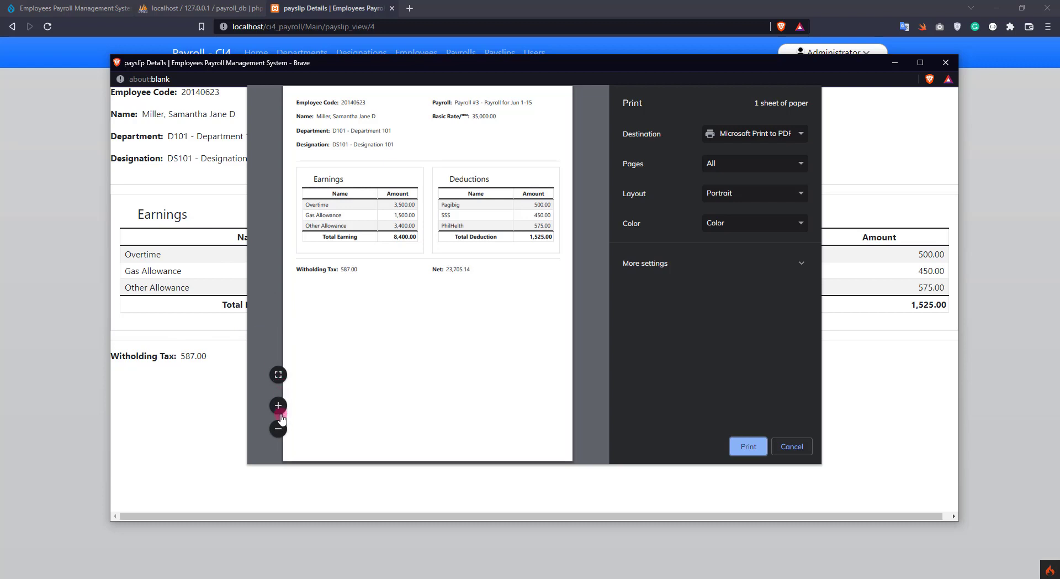
pyautogui.click(277, 375)
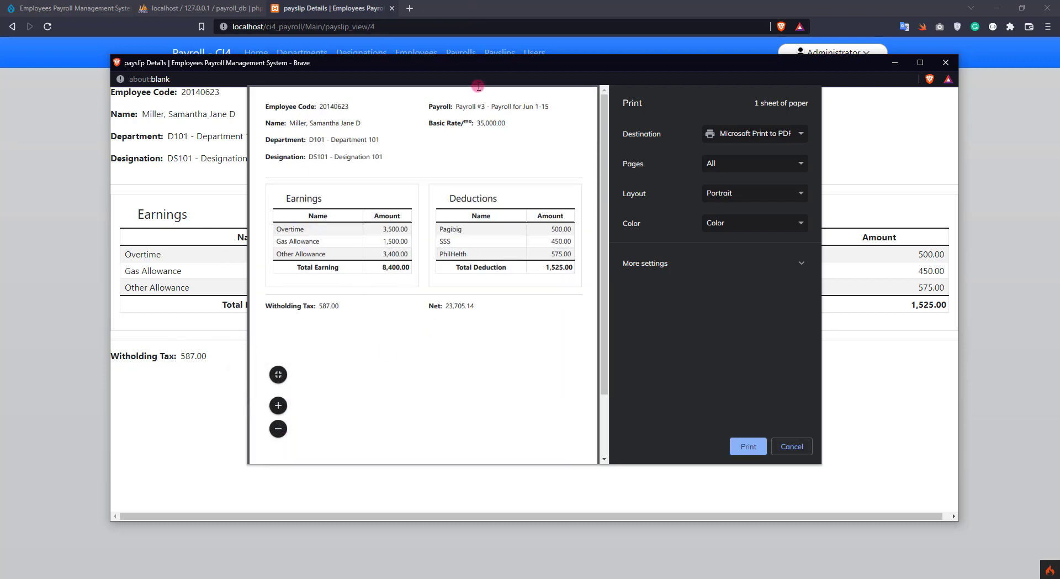
pyautogui.click(795, 446)
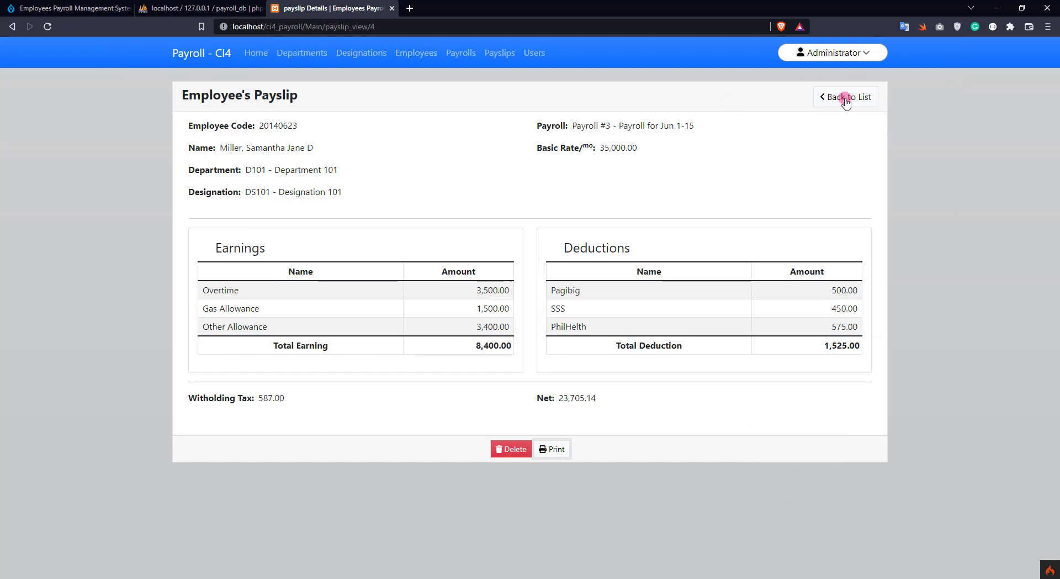
pyautogui.click(856, 91)
# Start a new Payroll-1001 (Sample Payroll #1) payslip for the employee with 10 days present, 45 late minutes and 300 withholding tax
pyautogui.click(829, 98)
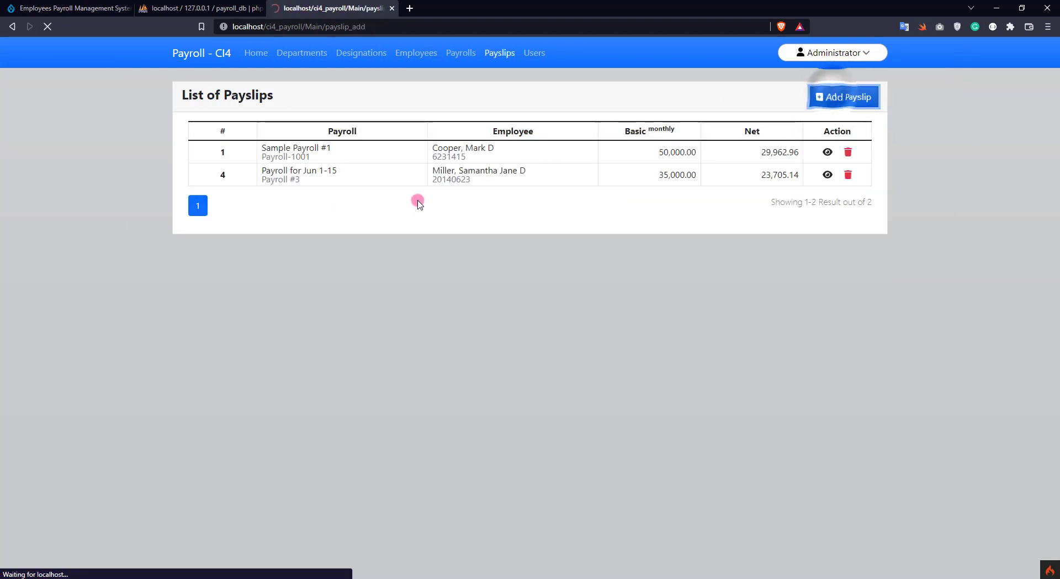
pyautogui.click(308, 147)
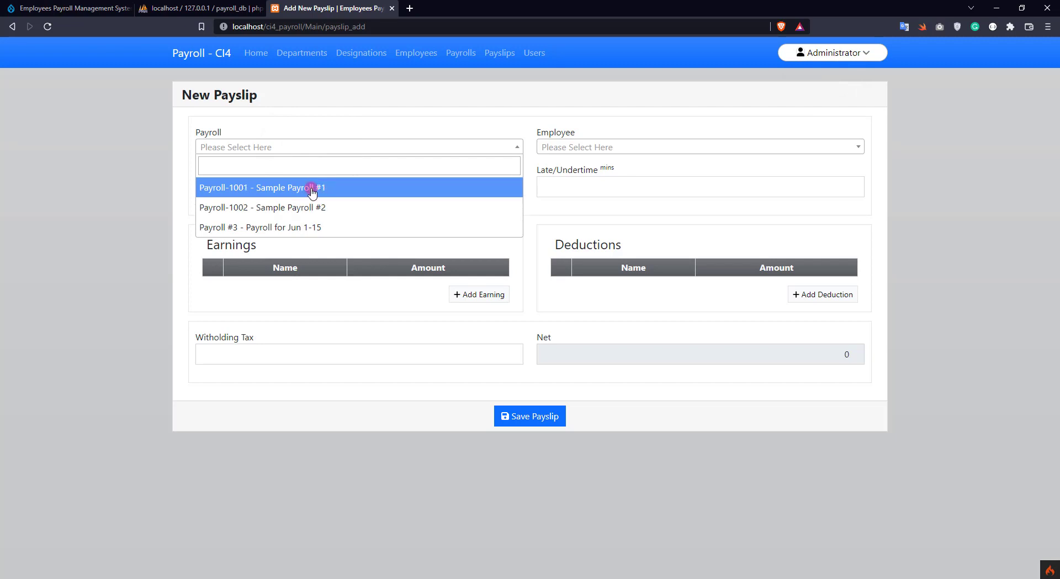
pyautogui.click(312, 188)
pyautogui.click(587, 147)
pyautogui.click(602, 190)
pyautogui.click(392, 185)
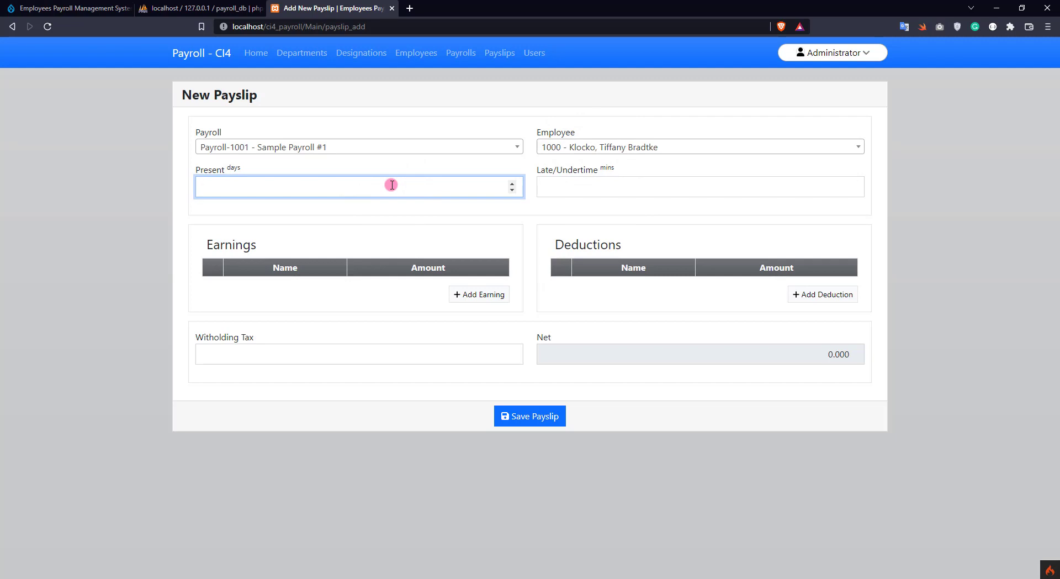
pyautogui.press('Tab')
pyautogui.write('45')
pyautogui.press('Tab')
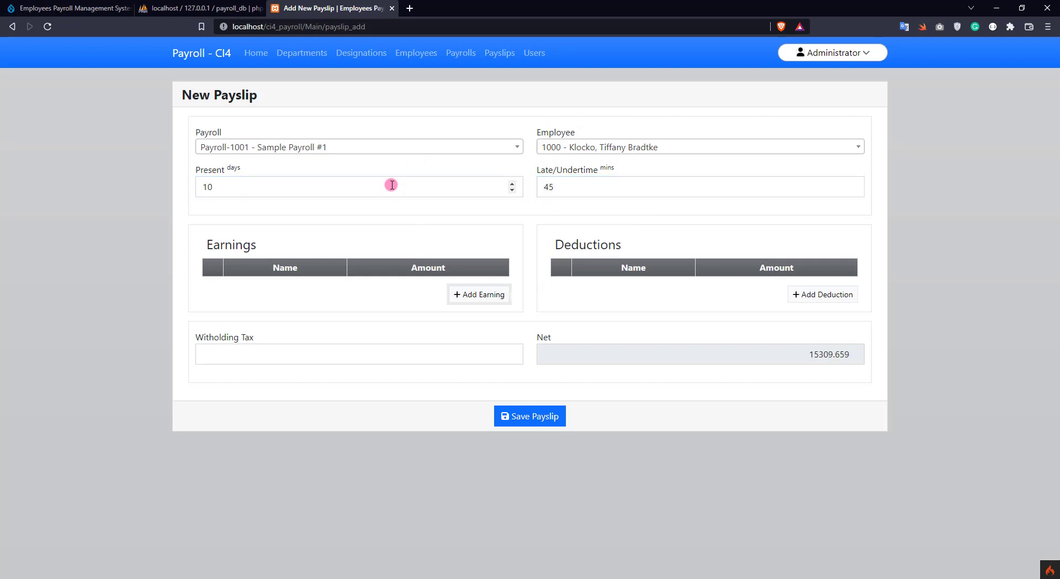
pyautogui.click(393, 350)
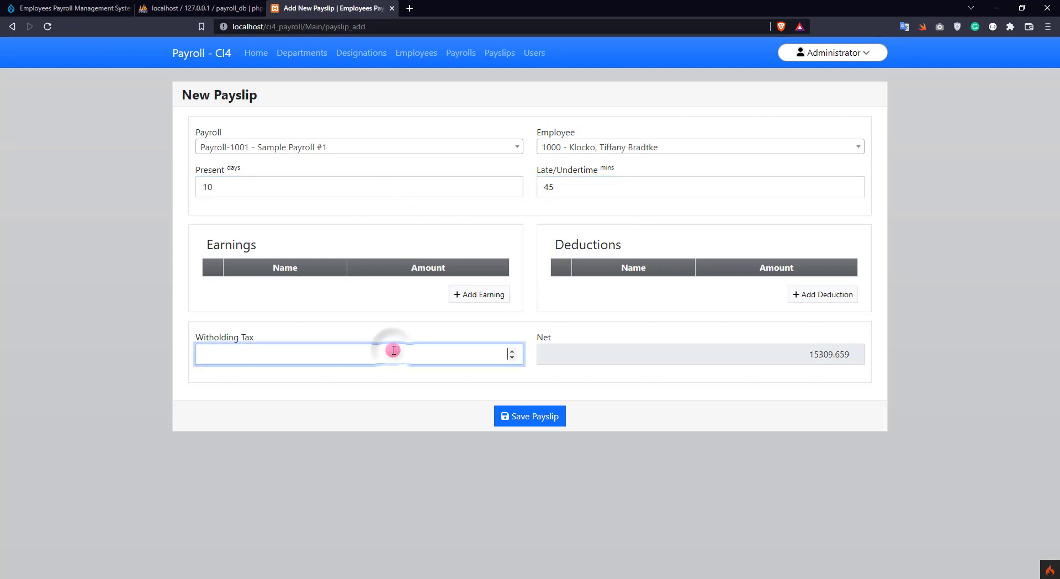
# Add a Test Allowance earning of 1500 to the payslip
pyautogui.click(497, 296)
pyautogui.click(284, 293)
pyautogui.write('Test Allowance')
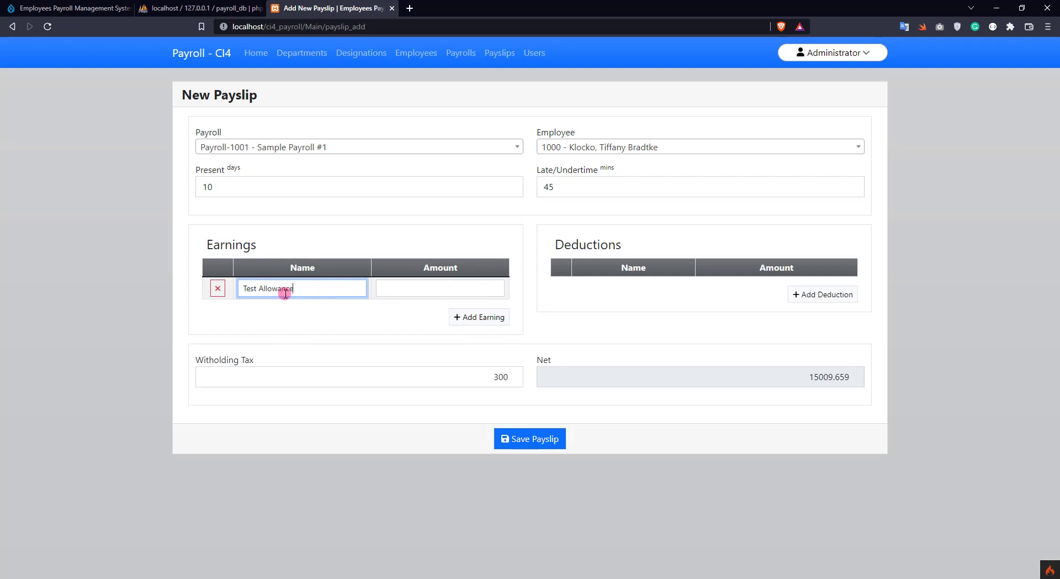
pyautogui.press('Tab')
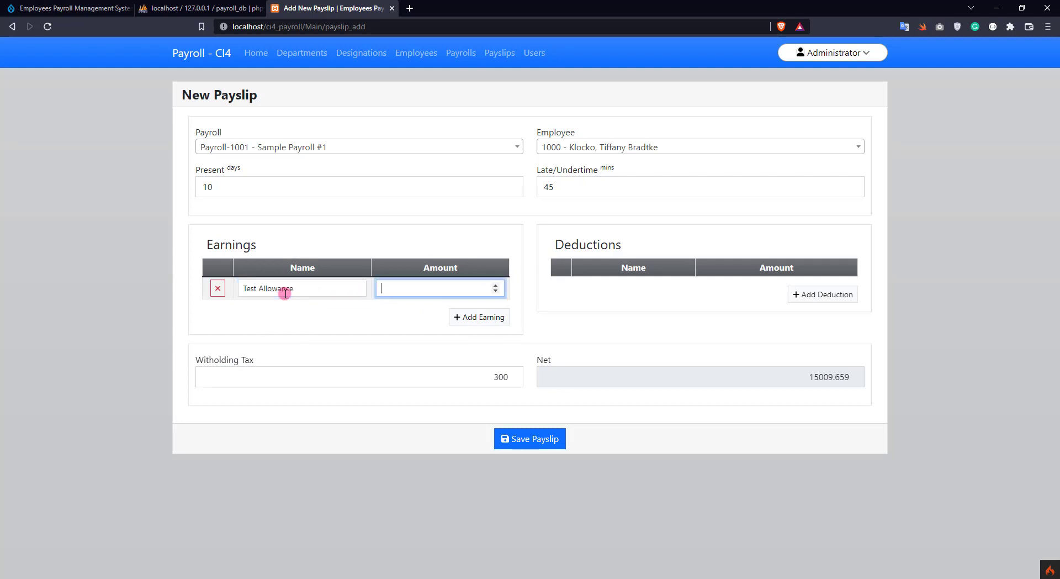
pyautogui.write('1500')
pyautogui.press('Tab')
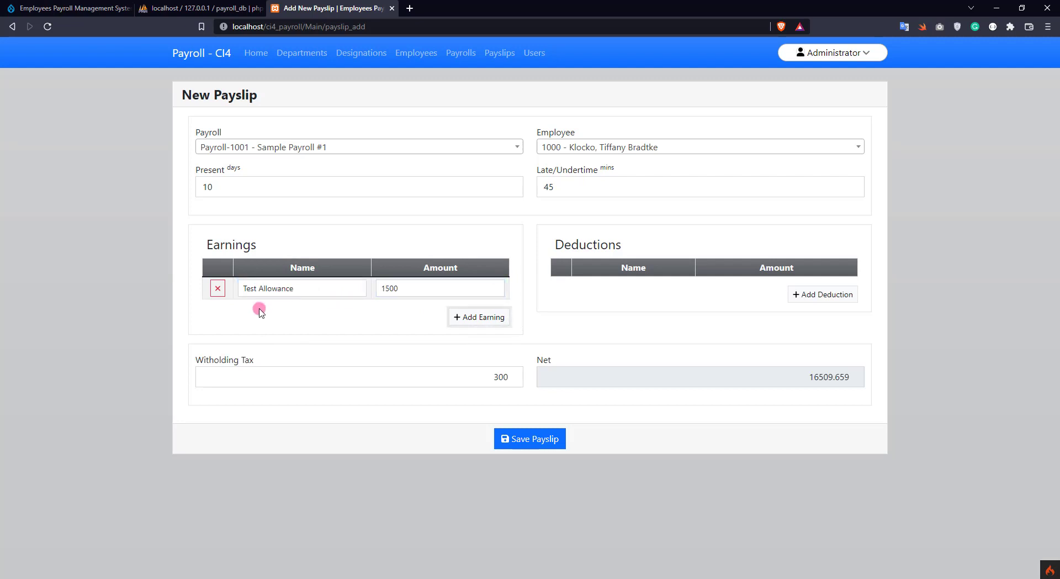
# Add a Cash Advance deduction of 2500 and save the payslip
pyautogui.click(823, 295)
pyautogui.click(648, 295)
pyautogui.write('Ca')
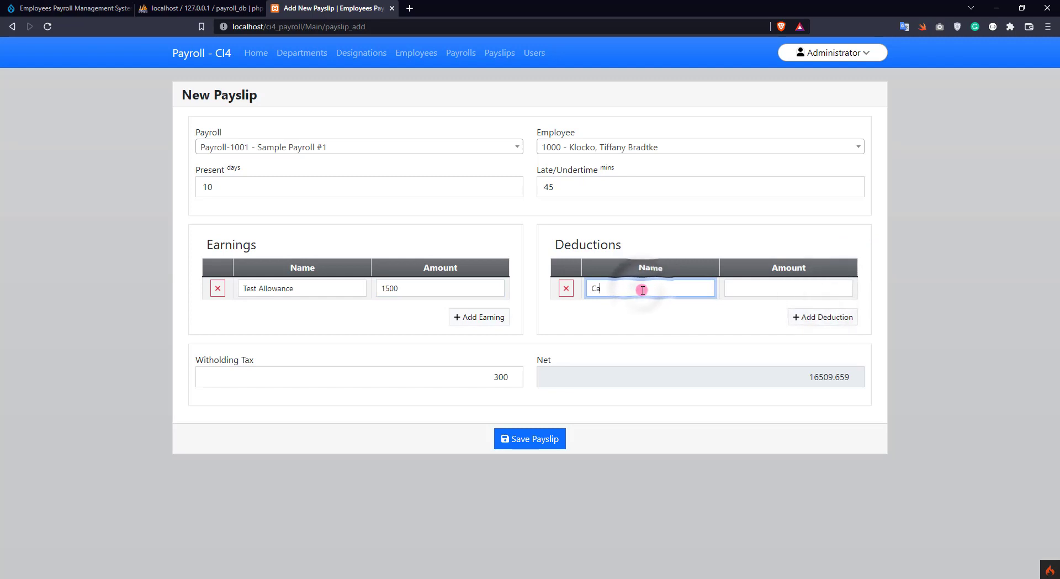
pyautogui.write('sh Advance')
pyautogui.press('Tab')
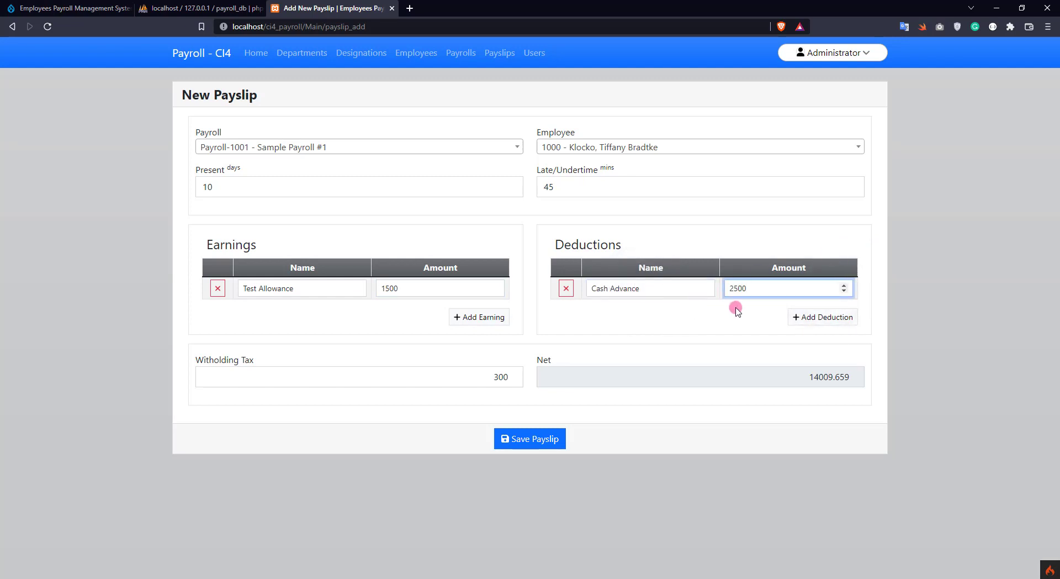
pyautogui.click(533, 442)
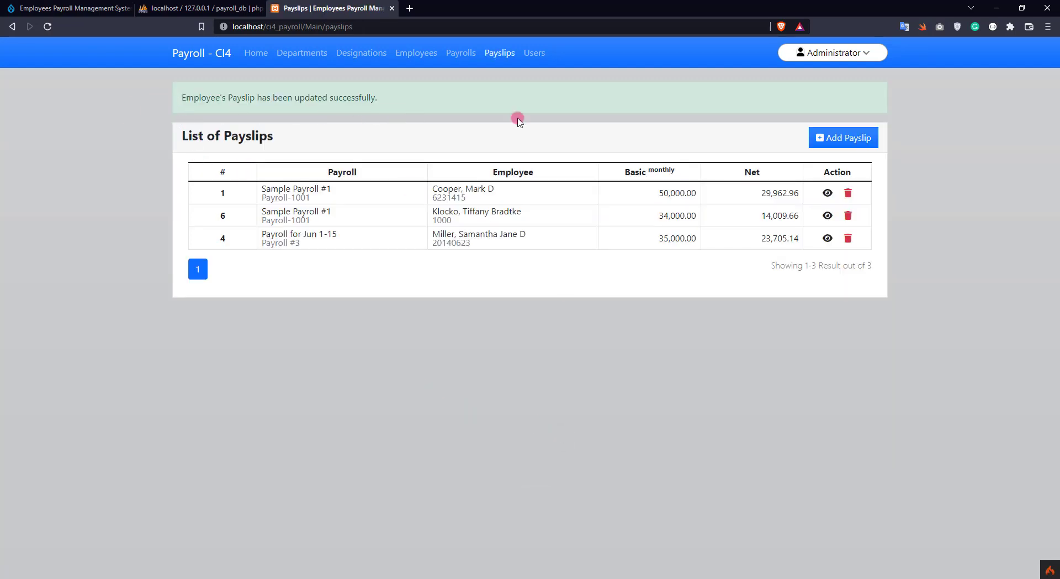
# Delete the Sample Payroll #1 payslip on row 6, then view the Payroll for Jun 1-15 payslip details
pyautogui.click(630, 263)
pyautogui.click(848, 218)
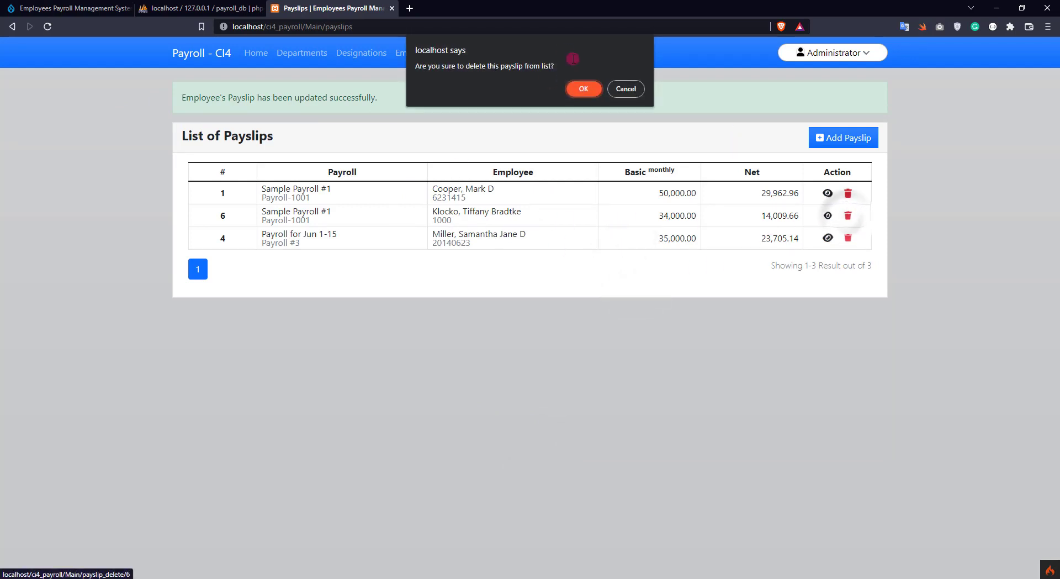
pyautogui.click(576, 92)
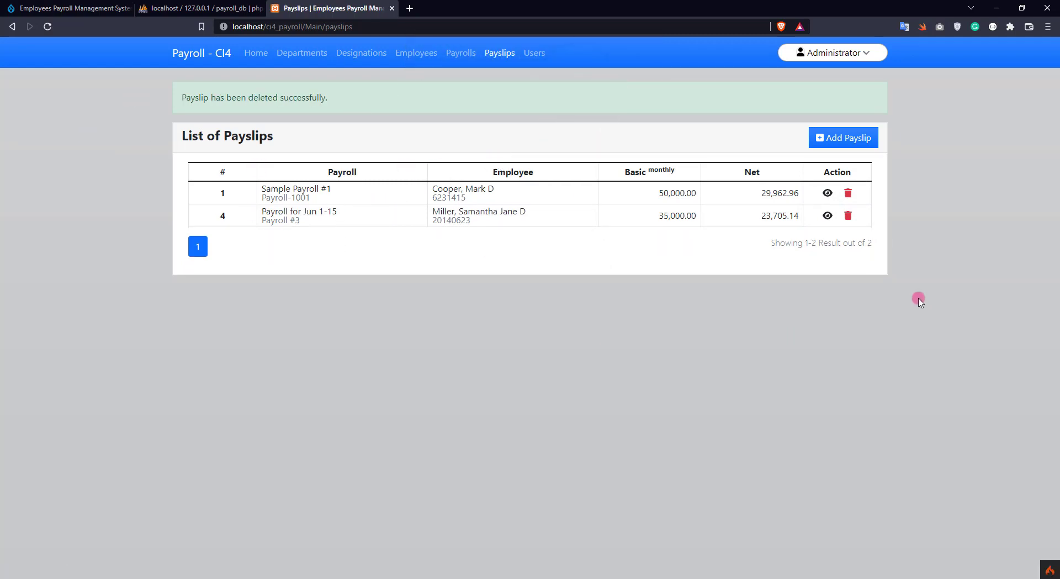
pyautogui.click(828, 216)
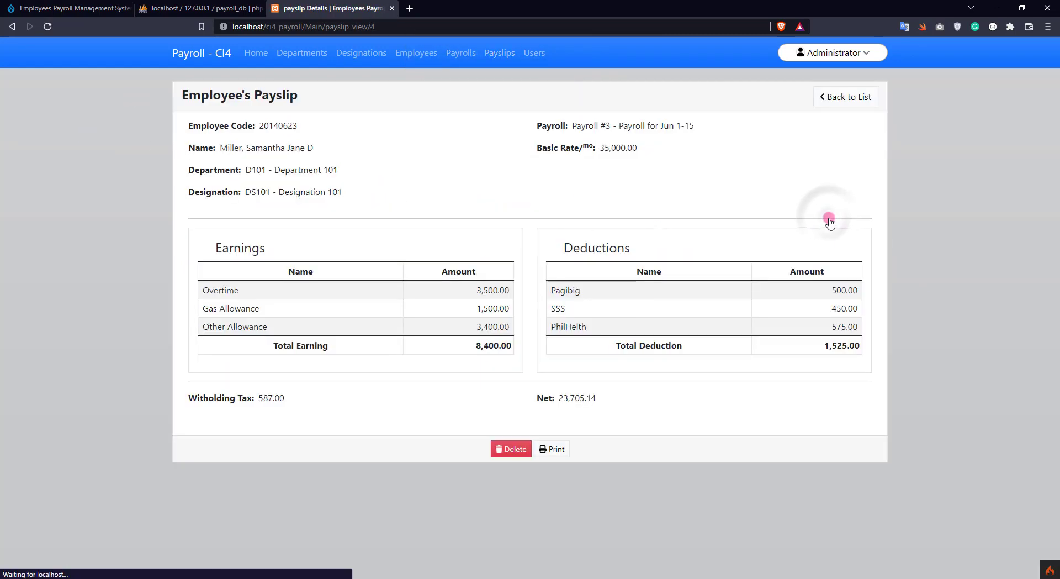